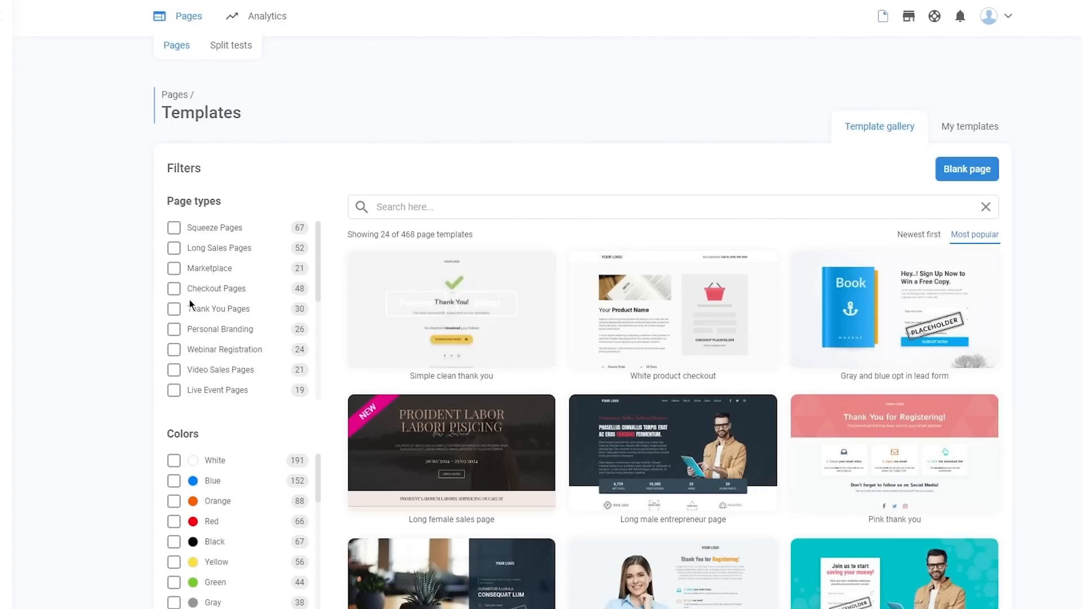
Look through the template gallery's page types, color filters and most popular page templates.
scroll(228, 286, "down", 2)
scroll(228, 287, "up", 1)
scroll(228, 287, "up", 2)
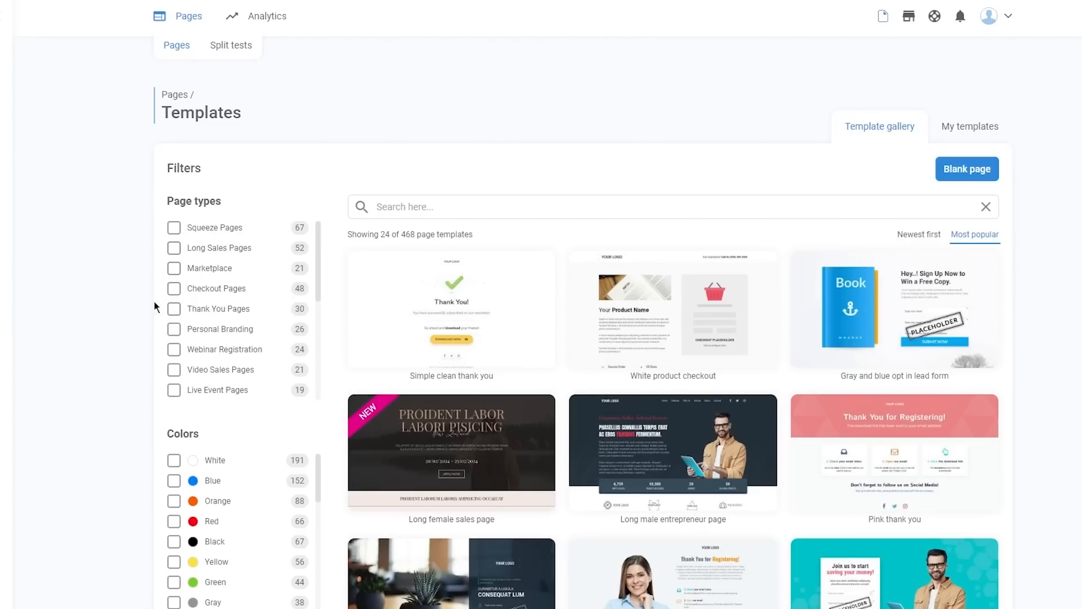
scroll(205, 314, "down", 3)
scroll(204, 314, "down", 7)
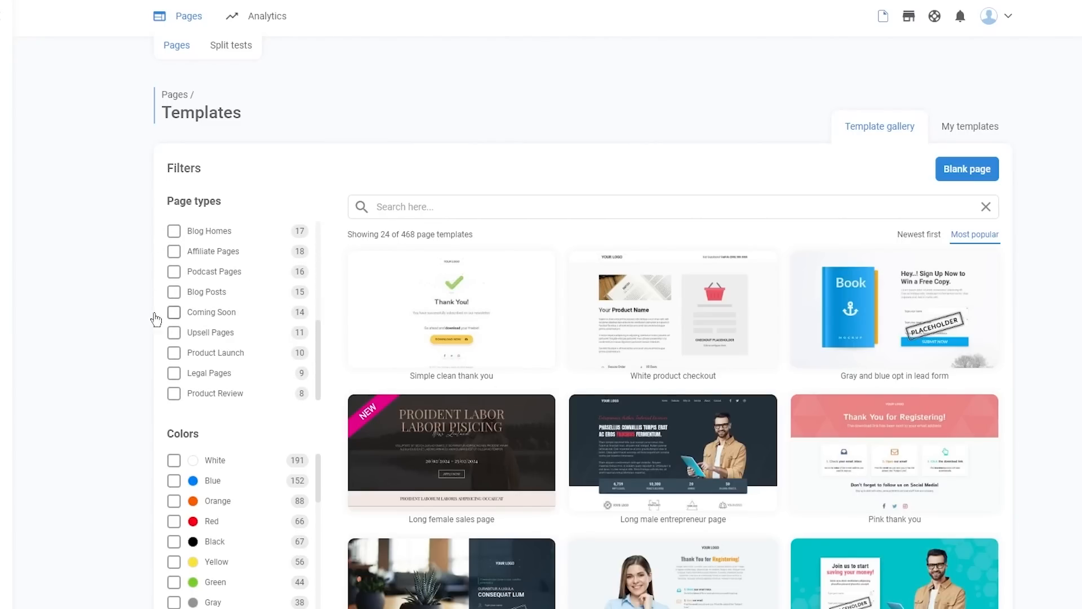
scroll(190, 329, "up", 6)
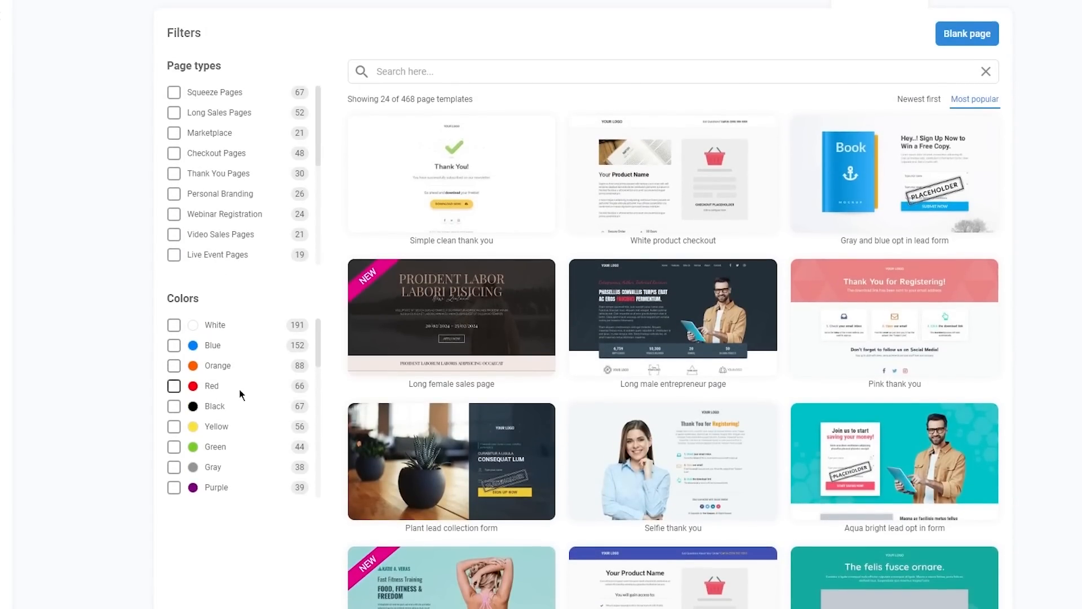
scroll(691, 377, "down", 5)
scroll(780, 334, "down", 8)
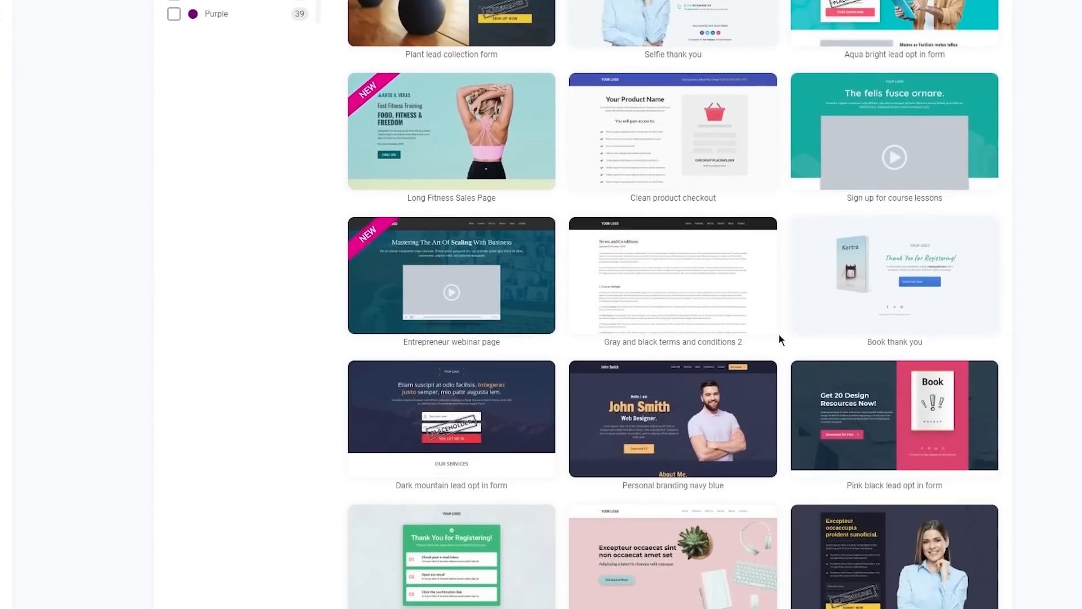
scroll(779, 334, "up", 5)
scroll(780, 333, "up", 10)
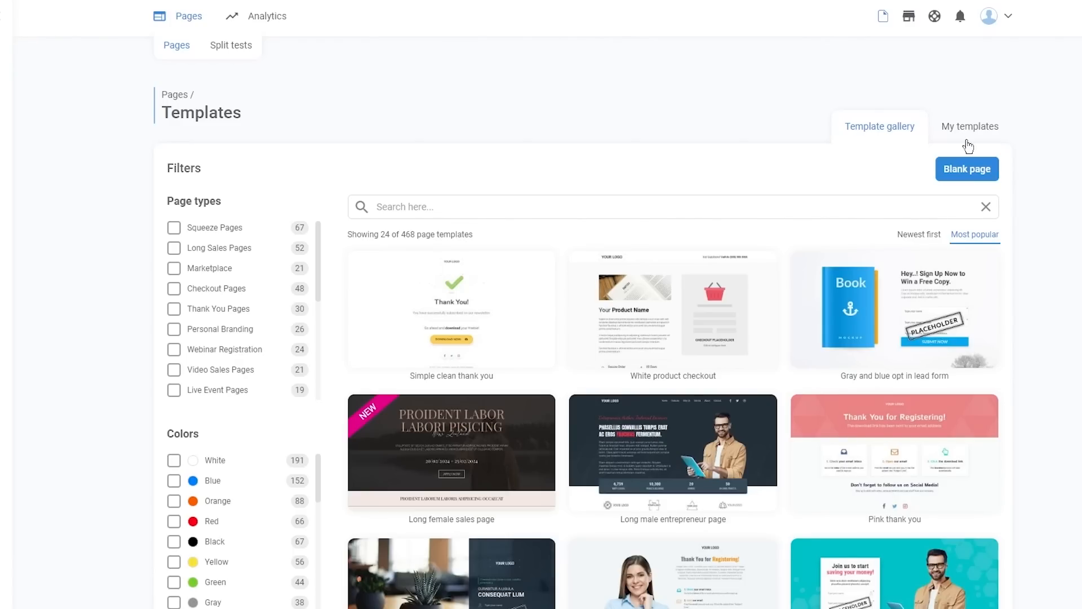
Create a new page named "Fit test page" from the Long Fitness Sales Page template.
scroll(637, 294, "down", 2)
scroll(637, 294, "down", 6)
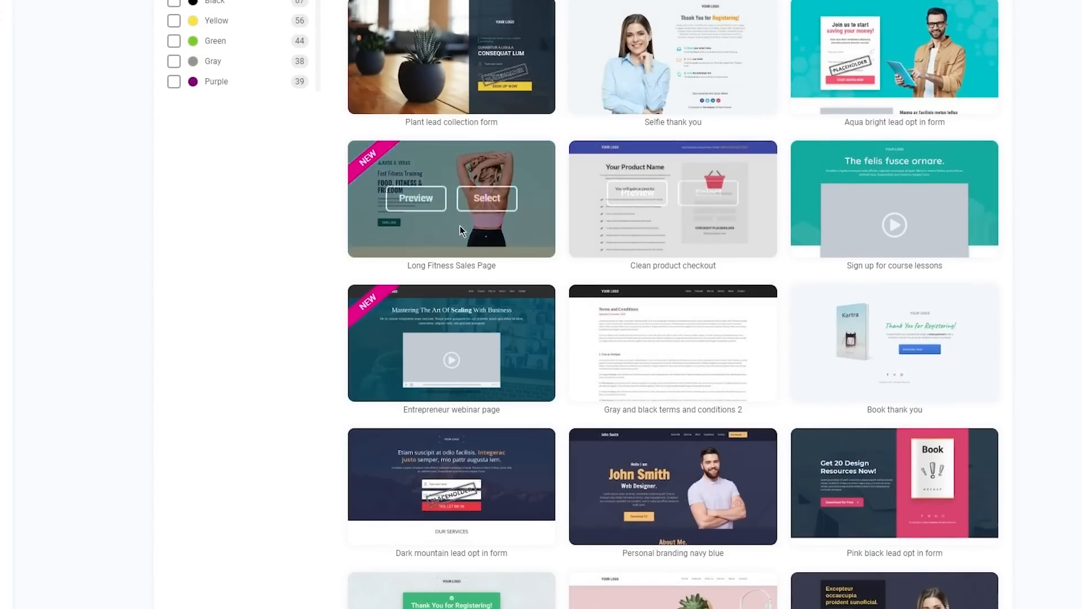
left_click(483, 204)
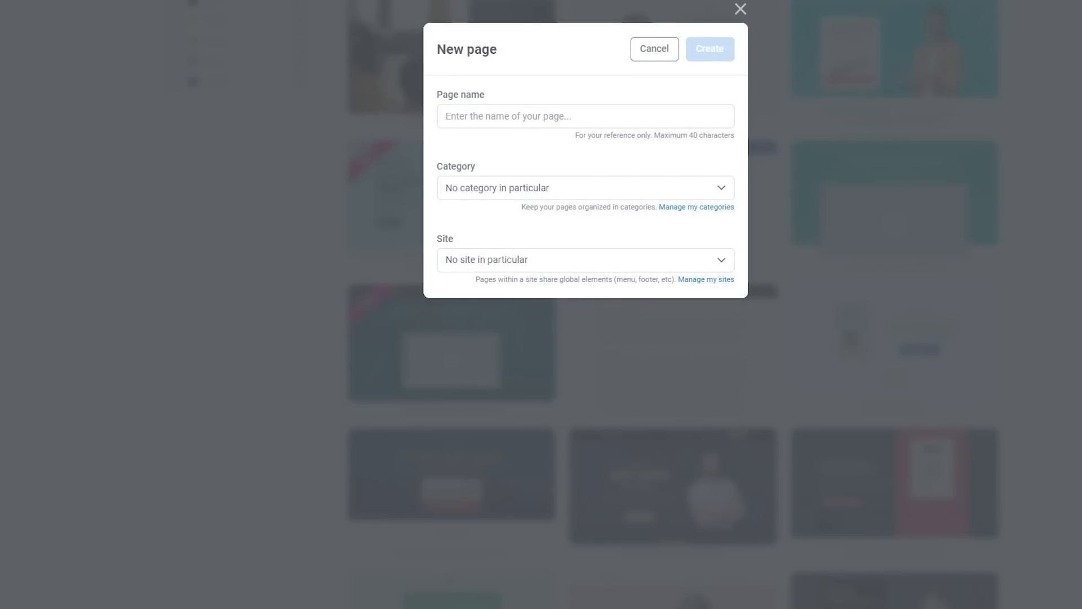
left_click(588, 109)
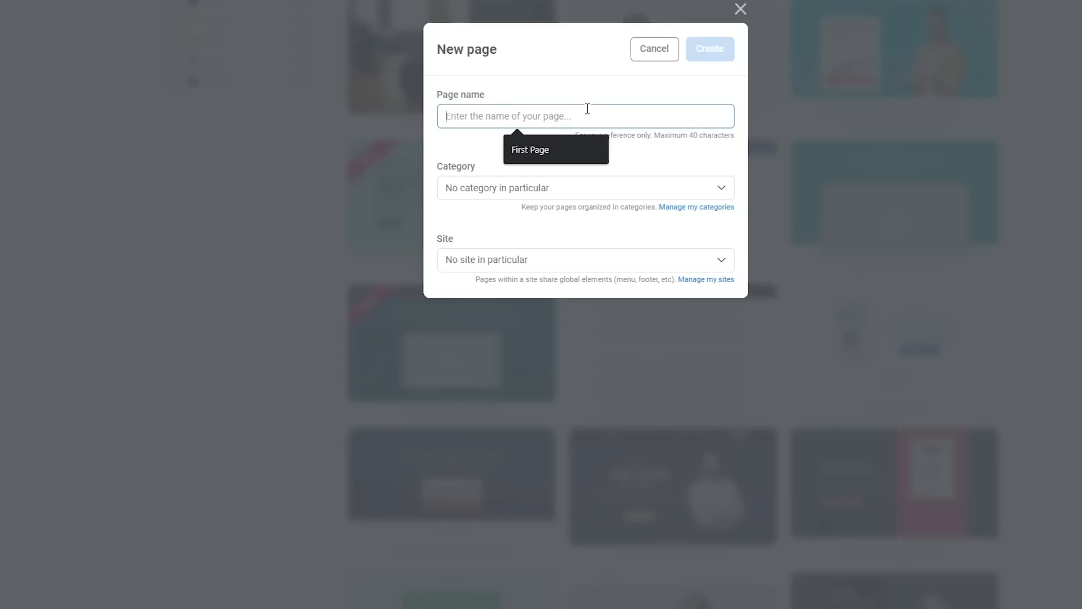
type("Fit testr p")
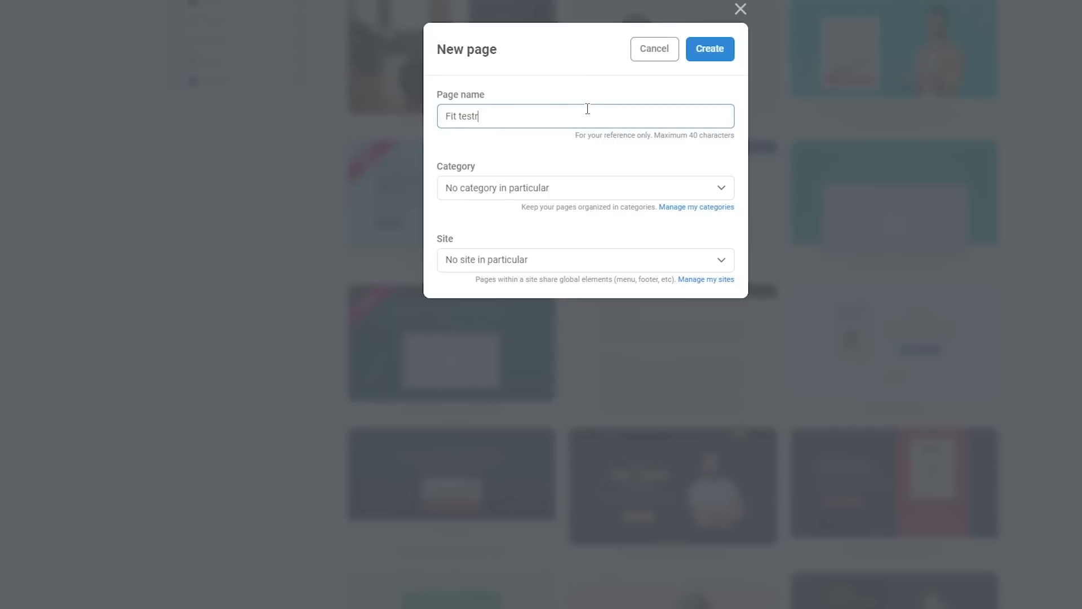
type("age")
key("BackSpace")
left_click(722, 51)
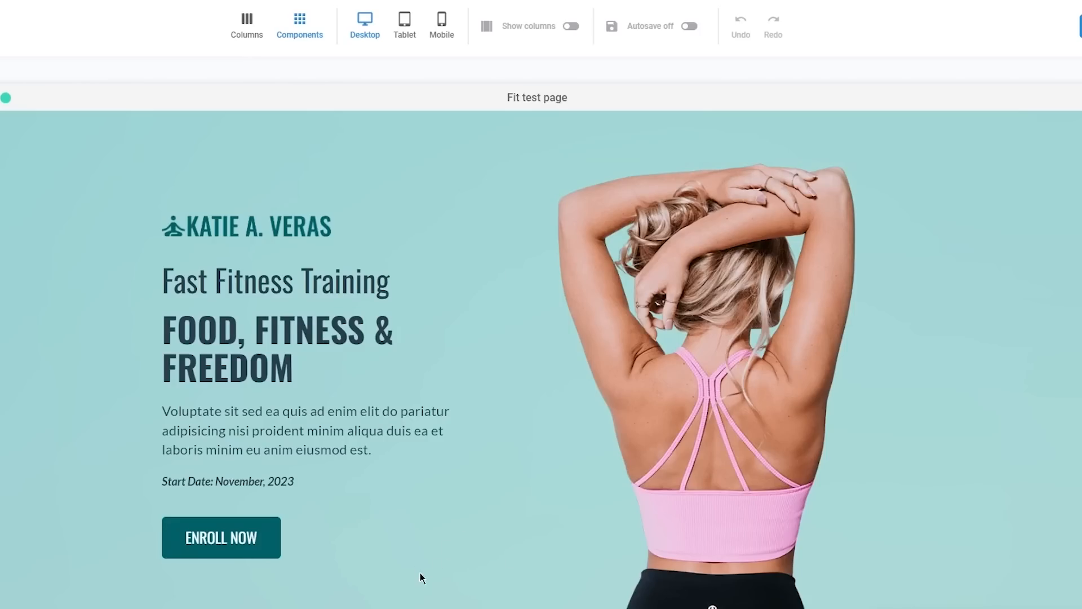
Delete the placeholder paragraph below the "Food, Fitness & Freedom" heading in the hero section.
scroll(367, 442, "down", 5)
scroll(368, 442, "down", 20)
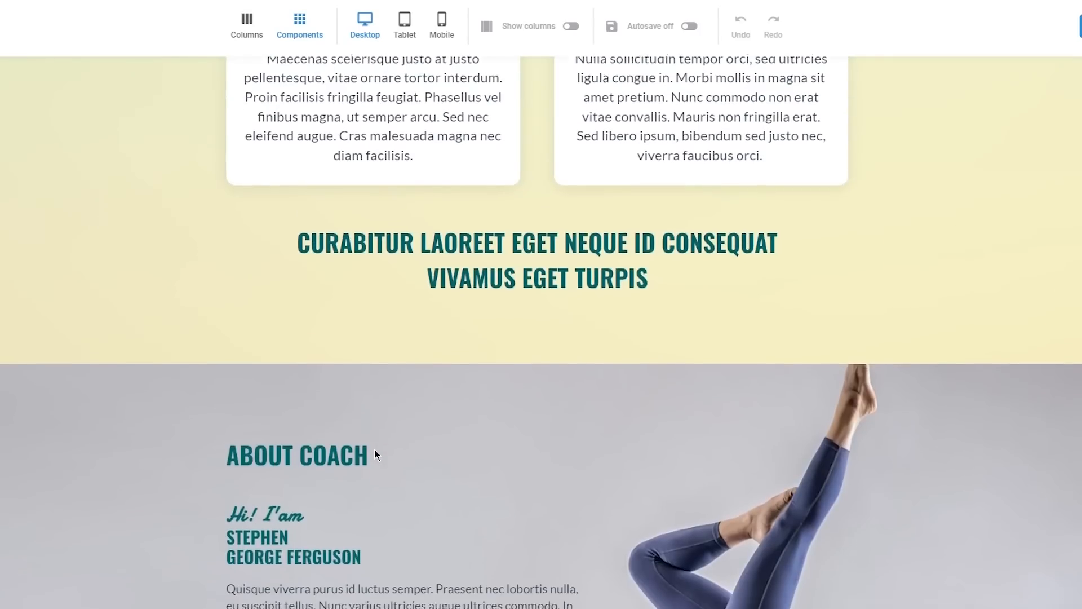
scroll(382, 451, "up", 8)
scroll(382, 448, "up", 15)
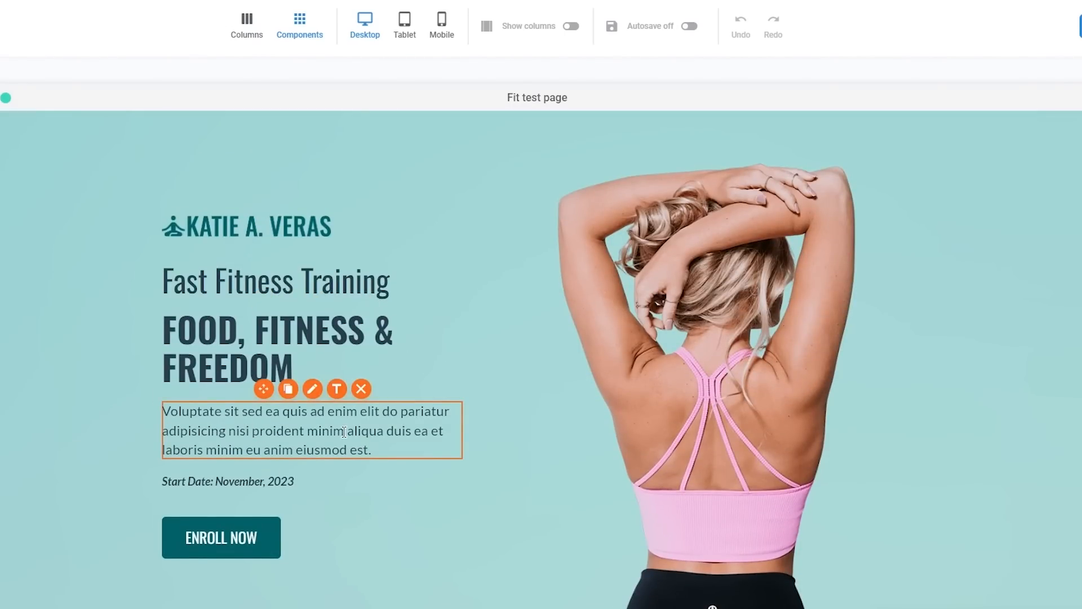
triple_click(371, 450)
left_click(378, 431)
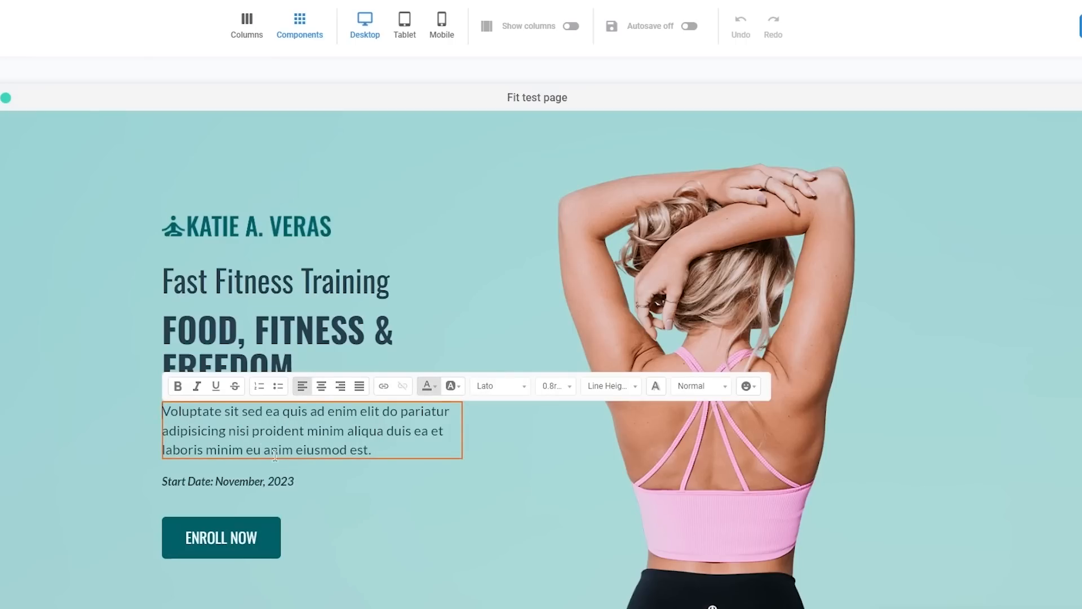
key("BackSpace")
key("BackSpace")
key("BackSpace")
key("BackSpace")
key("BackSpace")
key("BackSpace")
key("BackSpace")
key("BackSpace")
key("BackSpace")
key("BackSpace")
key("BackSpace")
key("BackSpace")
key("BackSpace")
key("BackSpace")
key("BackSpace")
key("BackSpace")
key("BackSpace")
key("BackSpace")
key("BackSpace")
key("BackSpace")
key("BackSpace")
key("BackSpace")
key("BackSpace")
key("BackSpace")
key("BackSpace")
key("BackSpace")
key("BackSpace")
key("BackSpace")
key("BackSpace")
key("BackSpace")
key("BackSpace")
key("BackSpace")
key("BackSpace")
key("BackSpace")
key("BackSpace")
key("BackSpace")
key("BackSpace")
key("BackSpace")
key("BackSpace")
key("BackSpace")
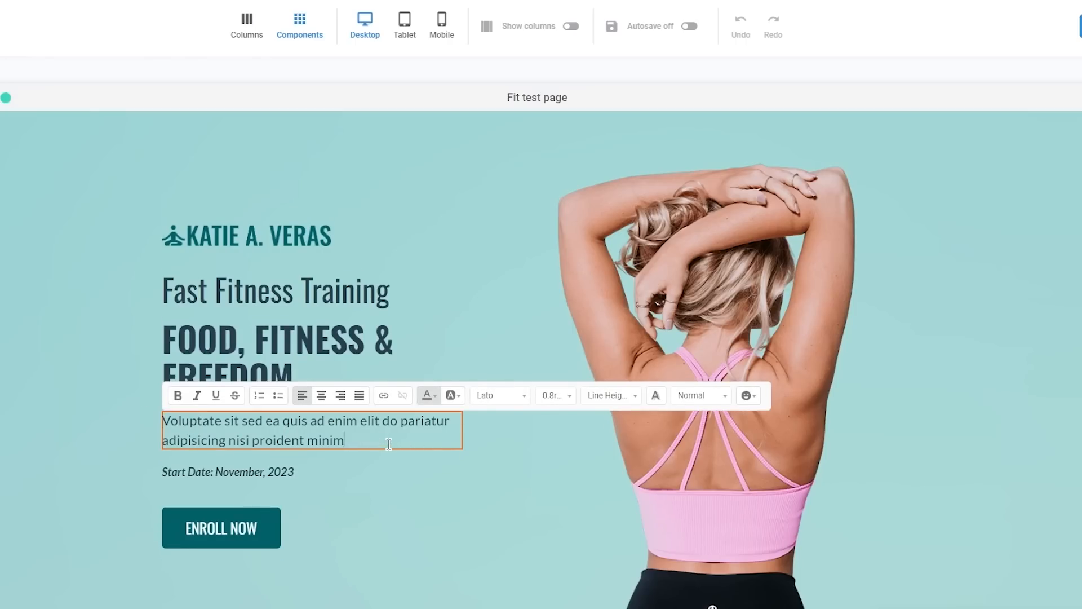
key("BackSpace")
key("BackSpace")
key("BackSpace")
key("BackSpace")
key("BackSpace")
key("BackSpace")
key("BackSpace")
key("BackSpace")
key("BackSpace")
key("BackSpace")
key("BackSpace")
key("BackSpace")
key("BackSpace")
key("BackSpace")
key("BackSpace")
key("BackSpace")
key("BackSpace")
key("BackSpace")
key("BackSpace")
key("BackSpace")
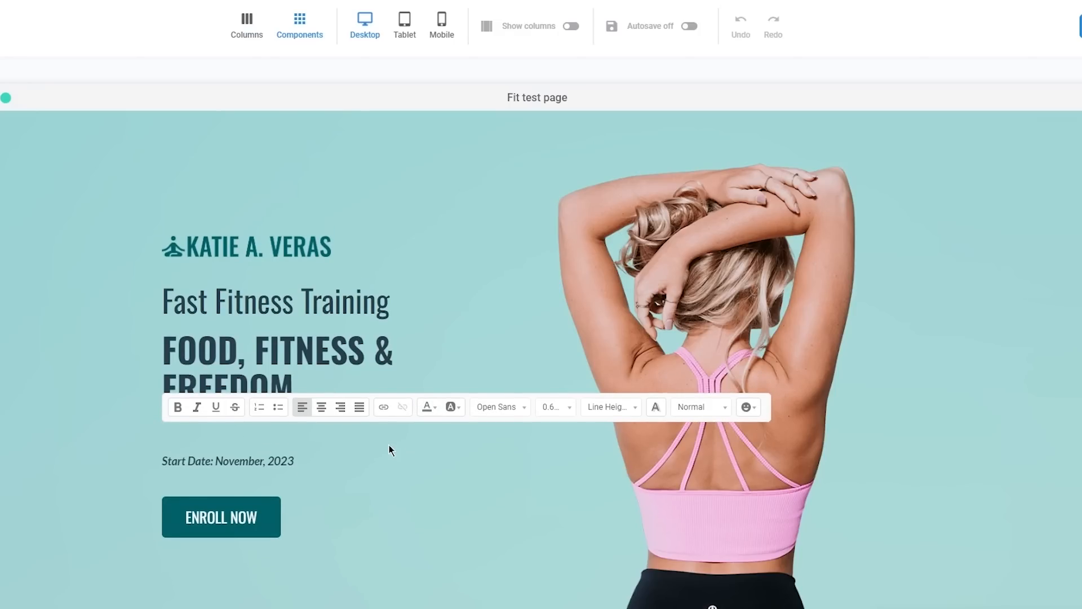
Write "The gateway to your fitness in the mosst satisfying way." in the emptied hero paragraph and make it bold.
type("The gateway to")
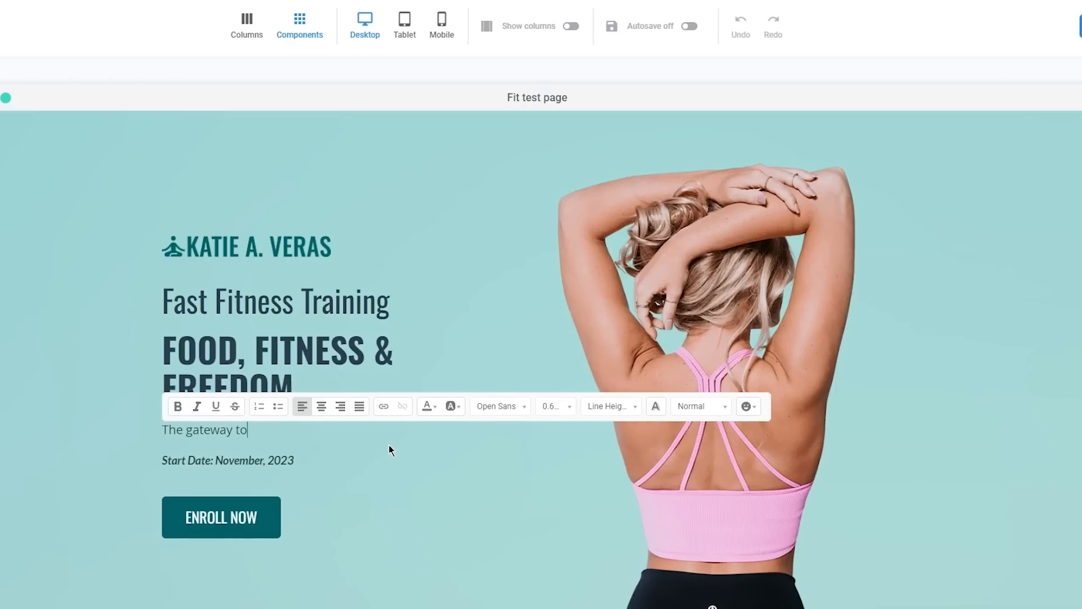
type(" your fitness in the mosst satisfying way")
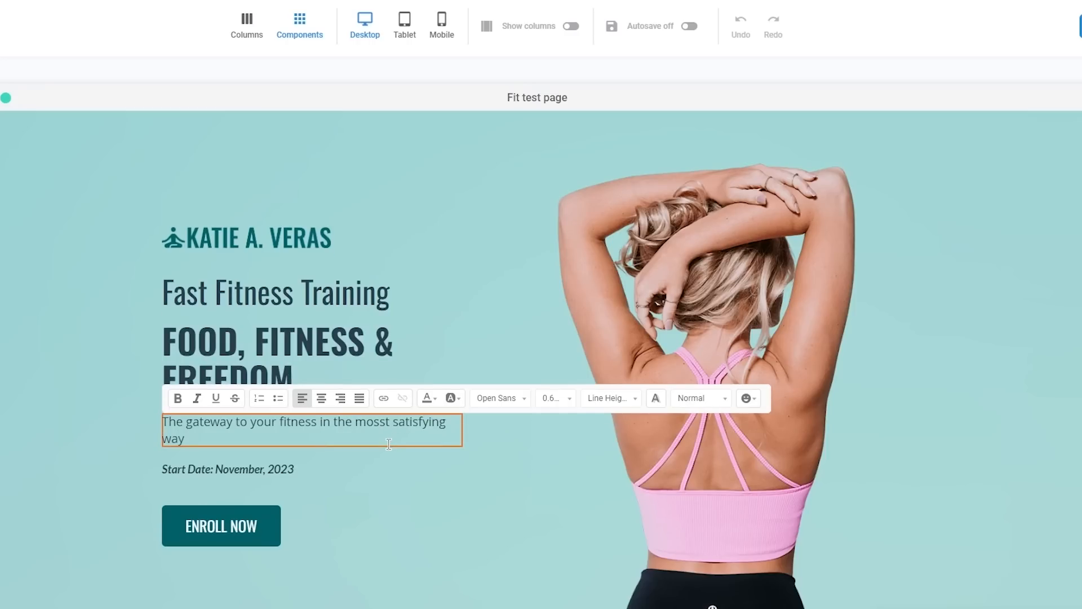
type(".")
left_click_drag(389, 444, 125, 418)
left_click(178, 398)
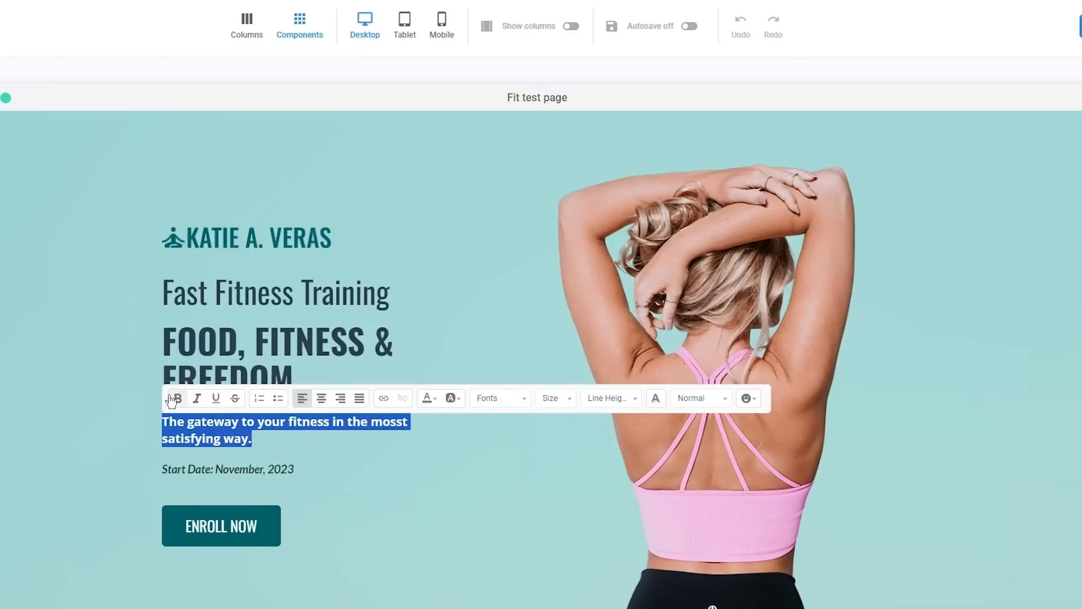
left_click(204, 421)
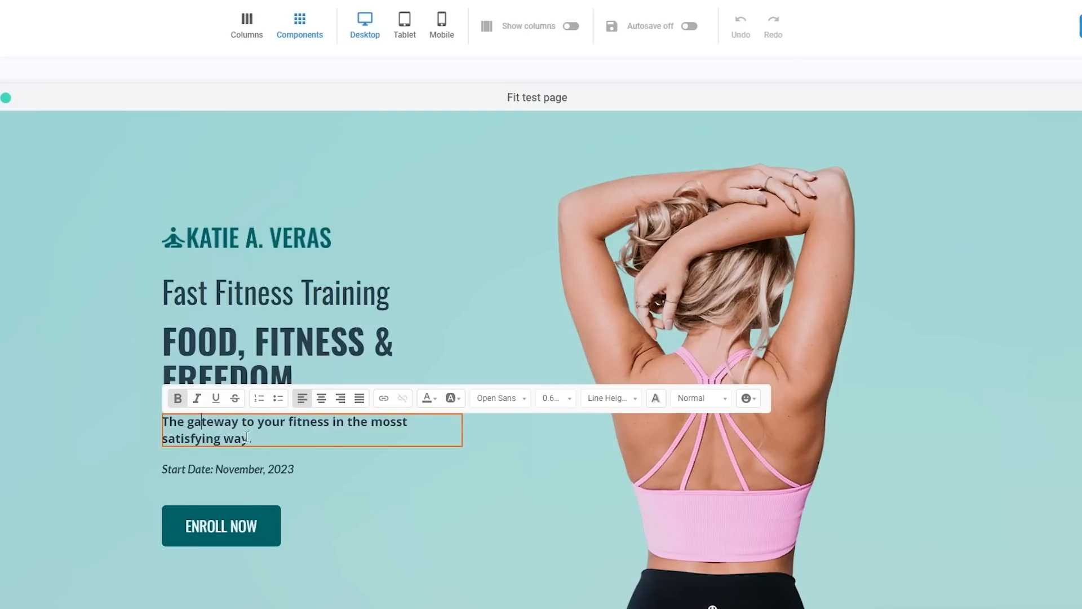
left_click(312, 493)
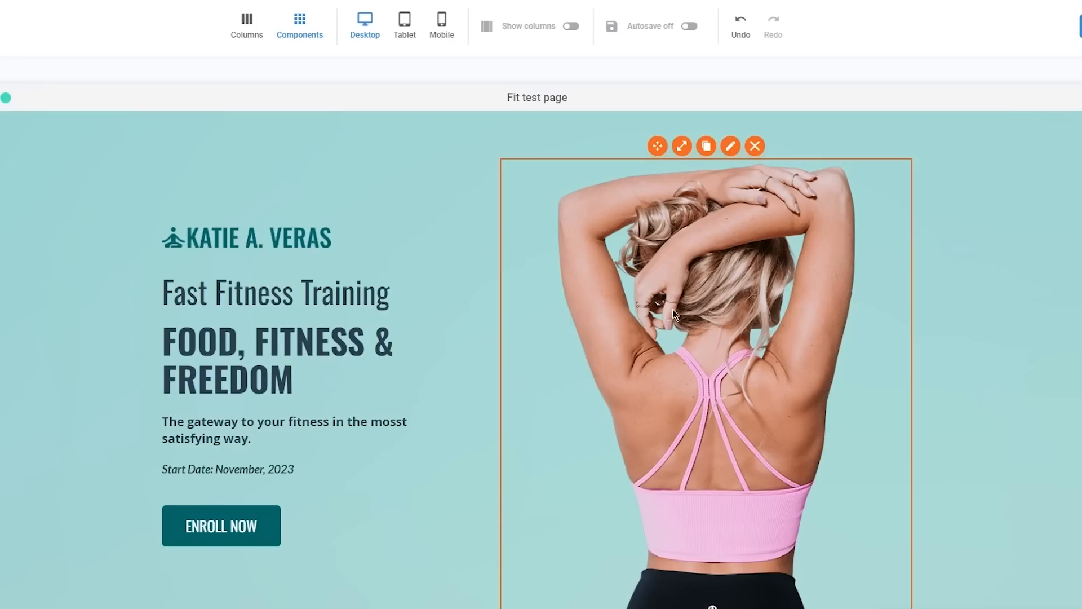
Set the opacity of the hero section's image to 30% and apply the change.
mouse_move(278, 316)
scroll(928, 287, "down", 5)
scroll(928, 287, "up", 4)
mouse_move(688, 336)
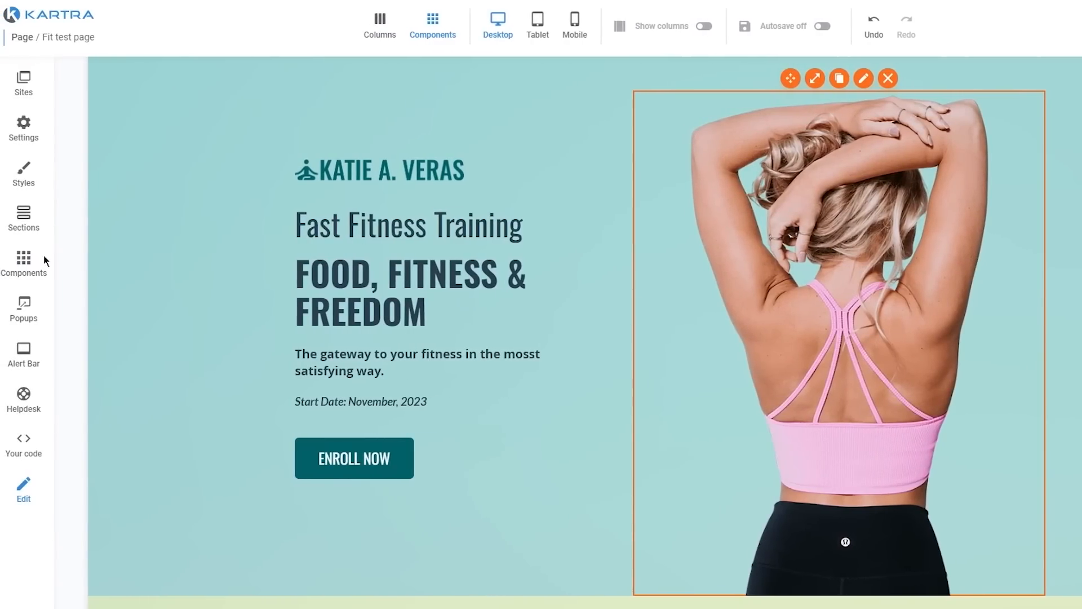
left_click(45, 261)
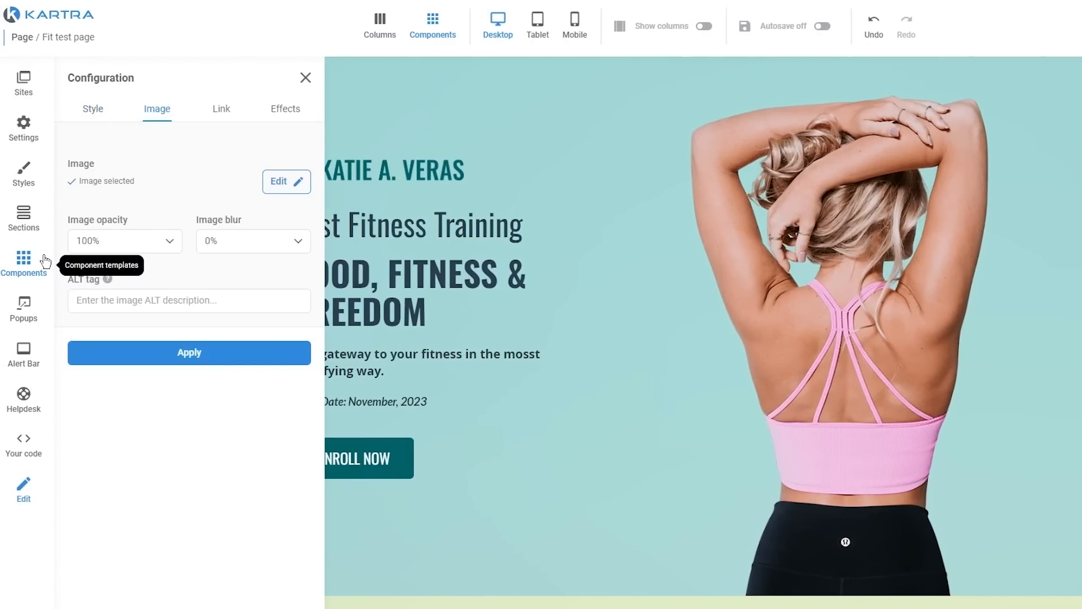
left_click(140, 242)
left_click(121, 340)
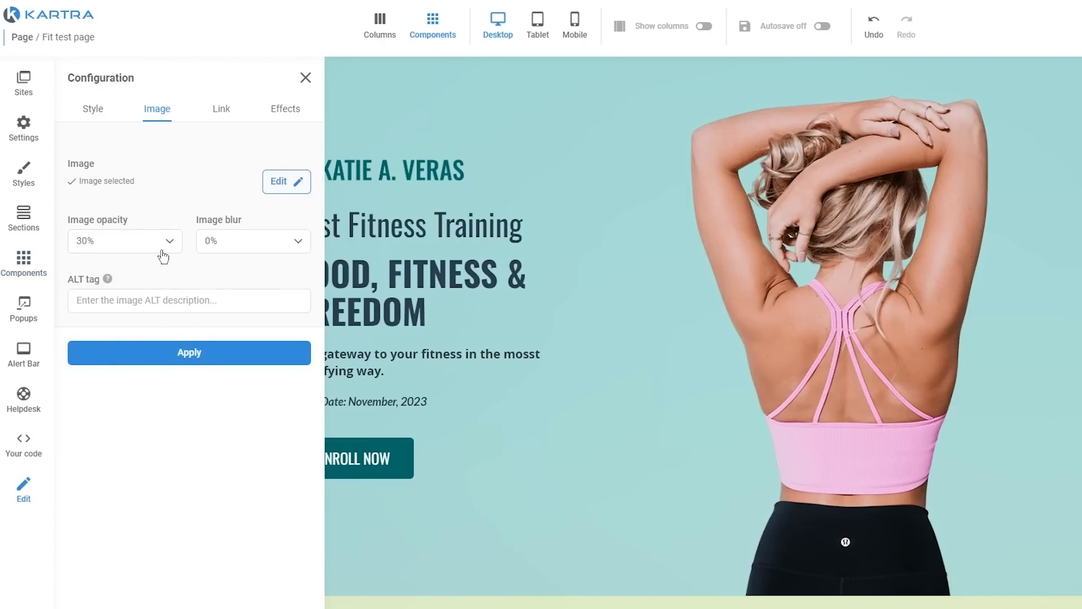
left_click(198, 355)
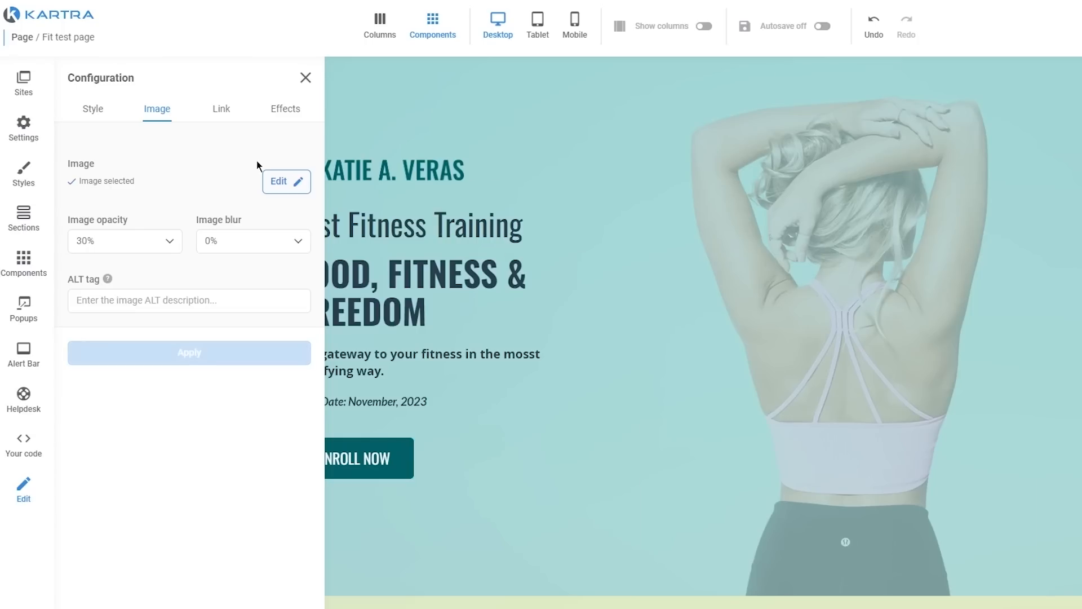
Make the hero image link to another page, using Another Kartra page as the link type.
left_click(225, 117)
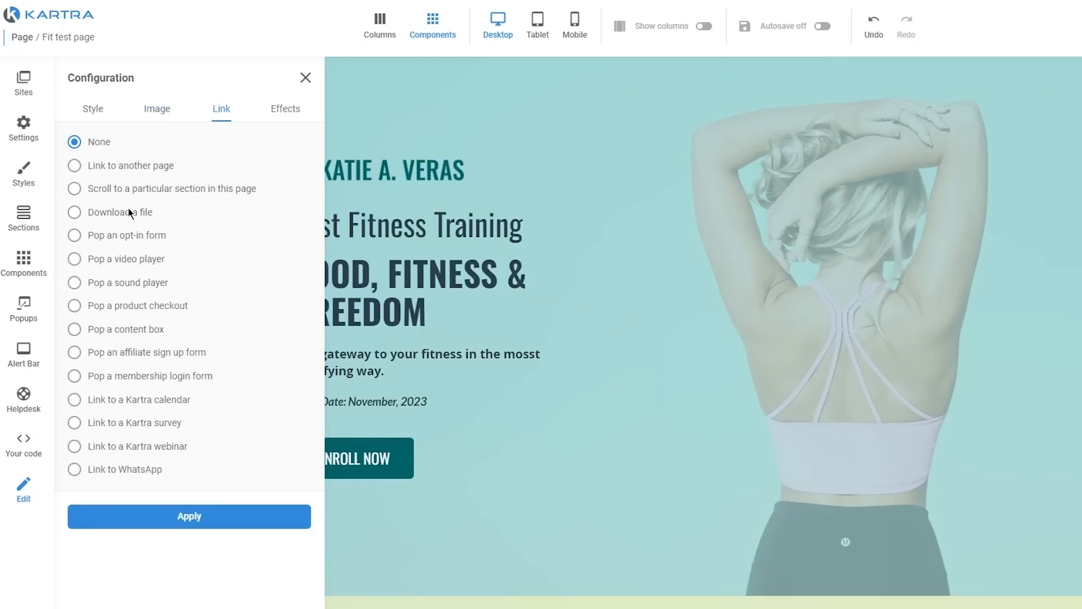
left_click(112, 165)
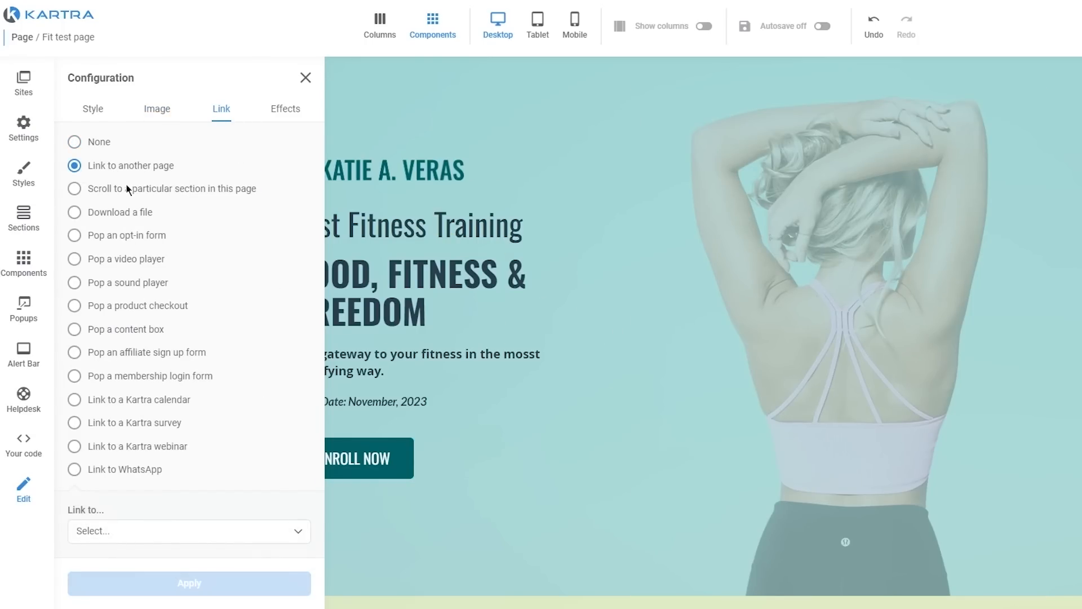
left_click(127, 186)
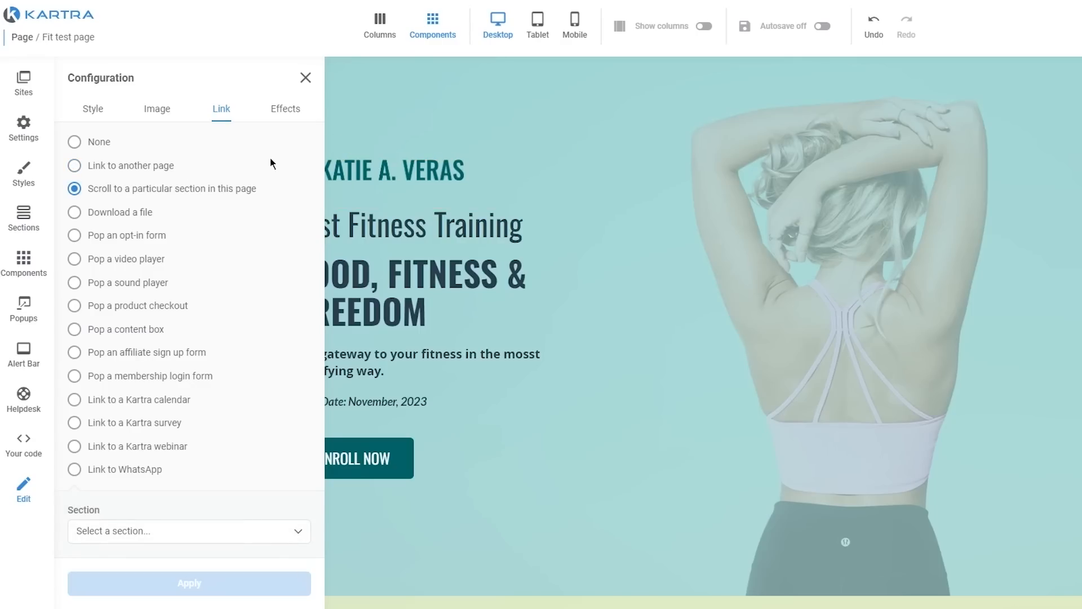
left_click(121, 163)
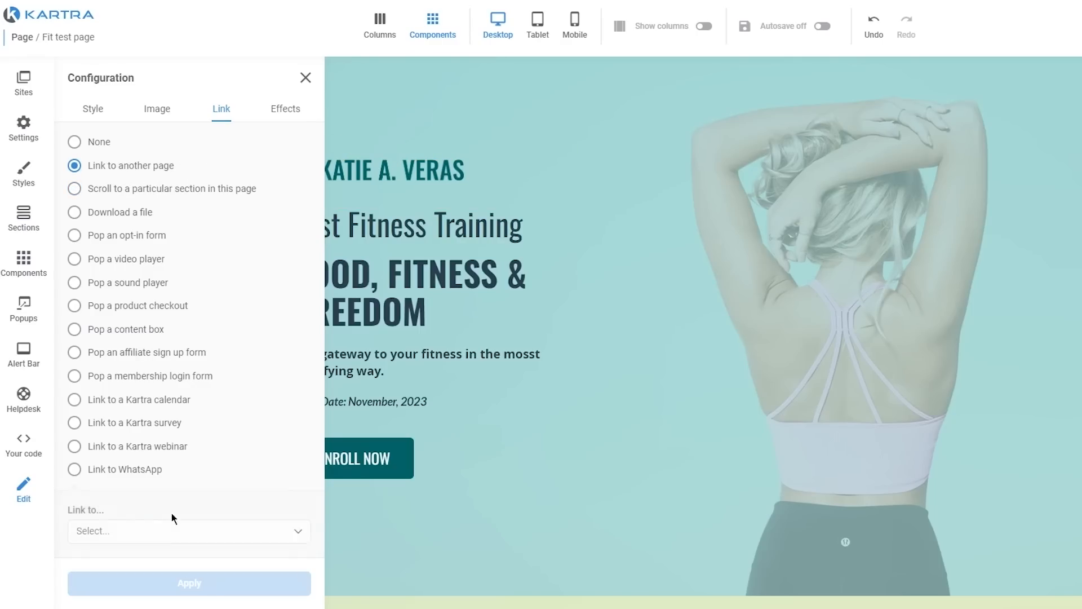
left_click(173, 530)
left_click(151, 586)
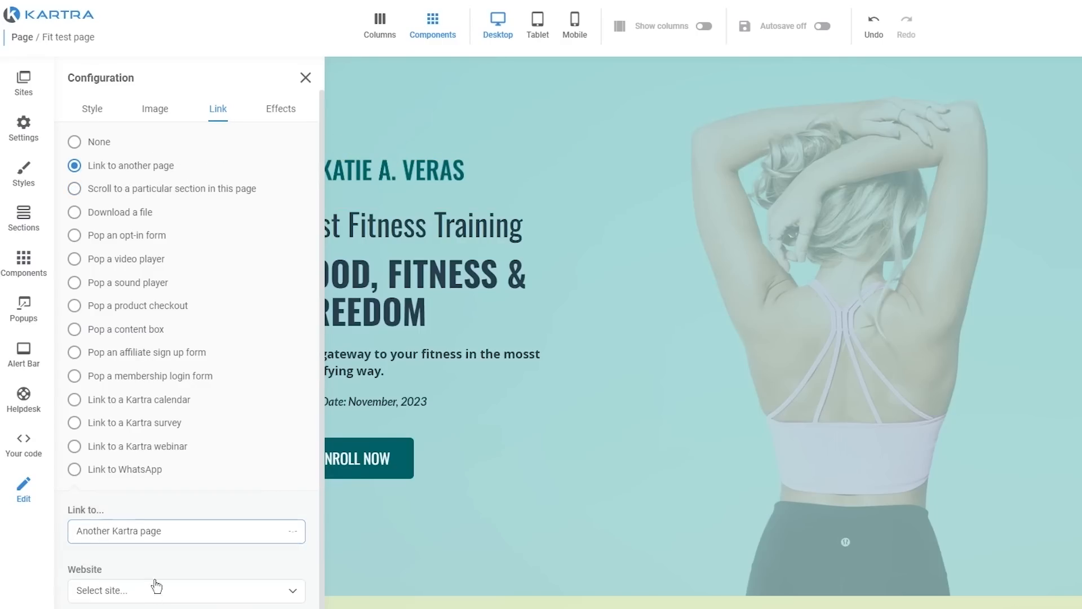
Choose No site in particular and First Page as the image link's target, opening in a new tab, and close the configuration.
left_click(136, 593)
scroll(136, 597, "down", 1)
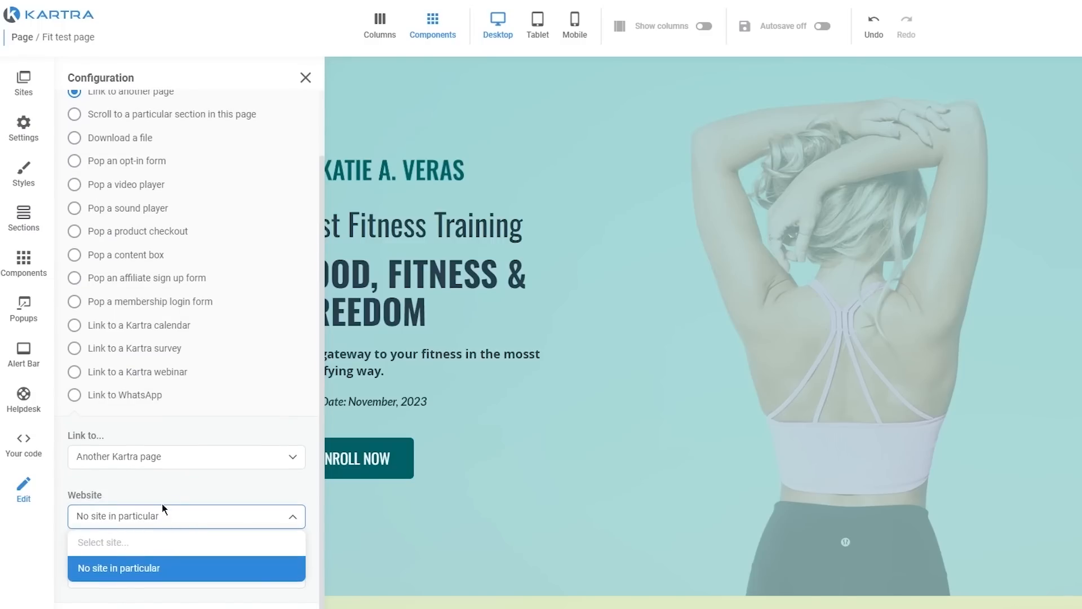
left_click(131, 569)
left_click(166, 576)
scroll(166, 579, "down", 1)
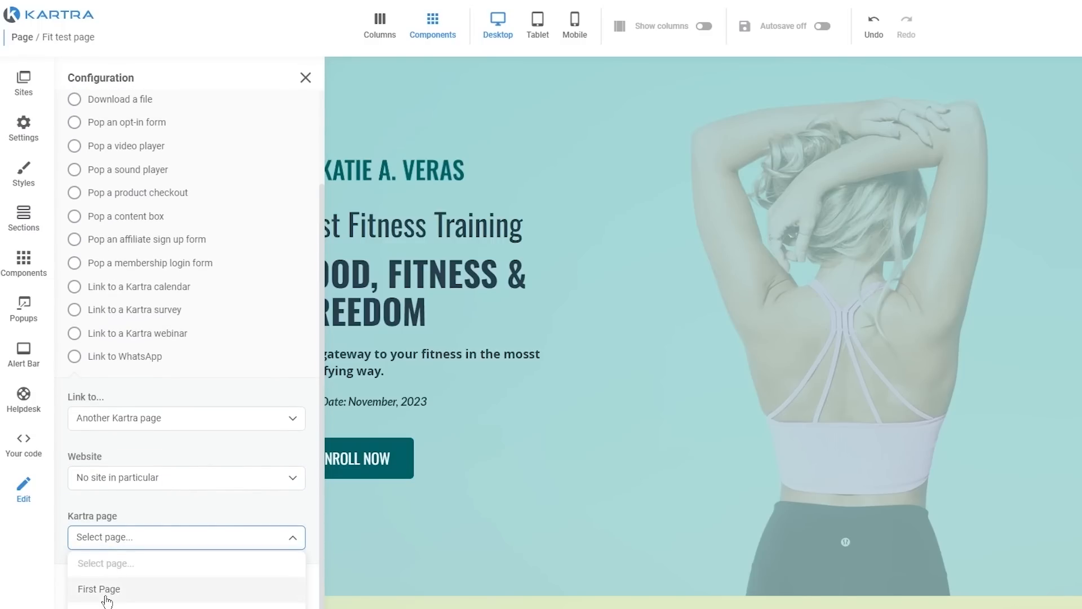
left_click(79, 589)
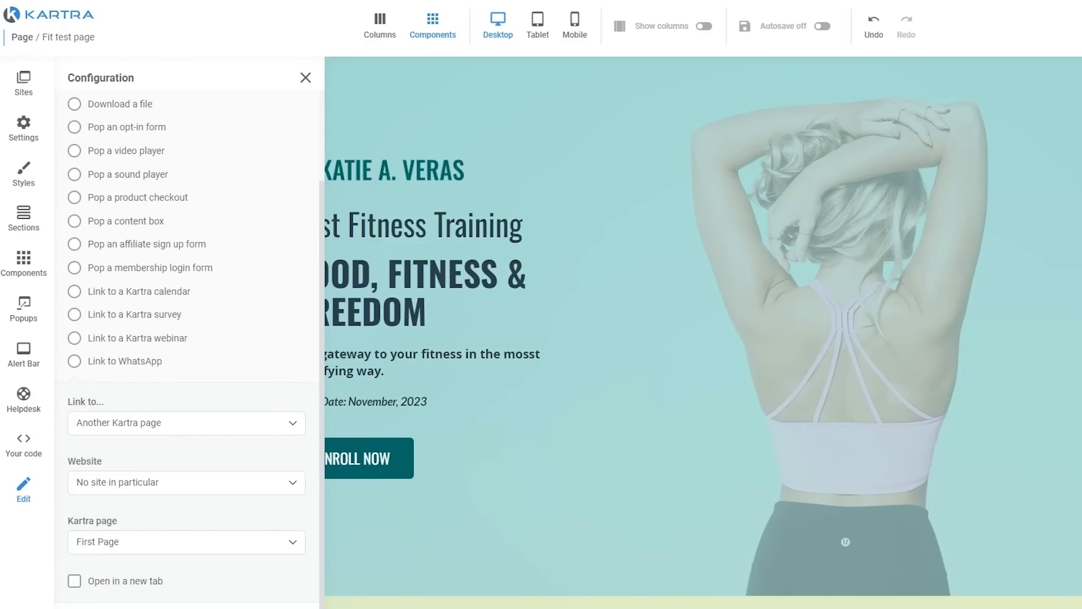
left_click(117, 582)
left_click(306, 77)
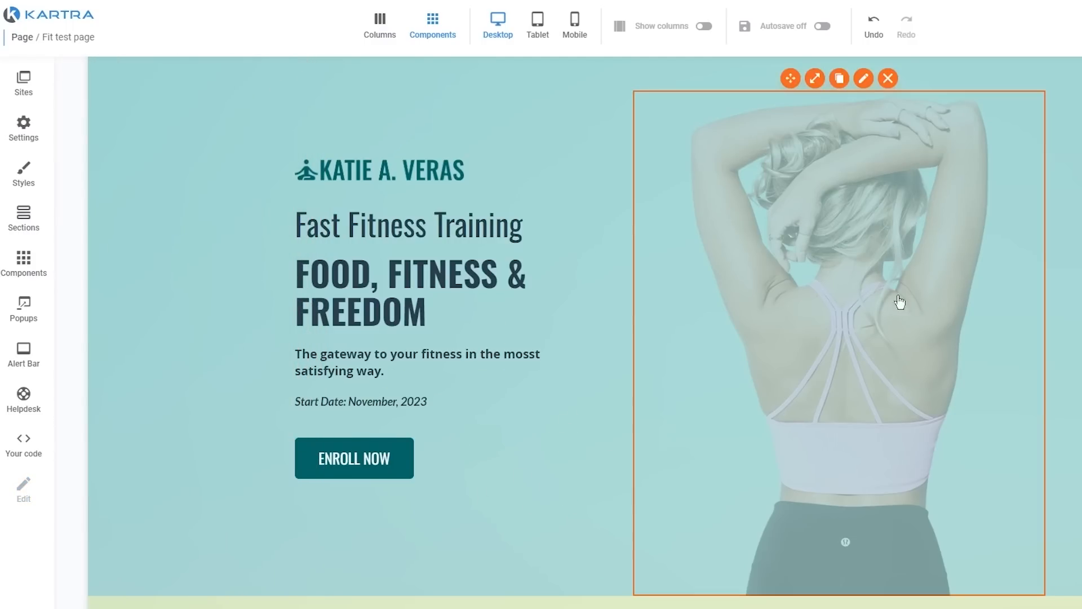
scroll(577, 333, "up", 1)
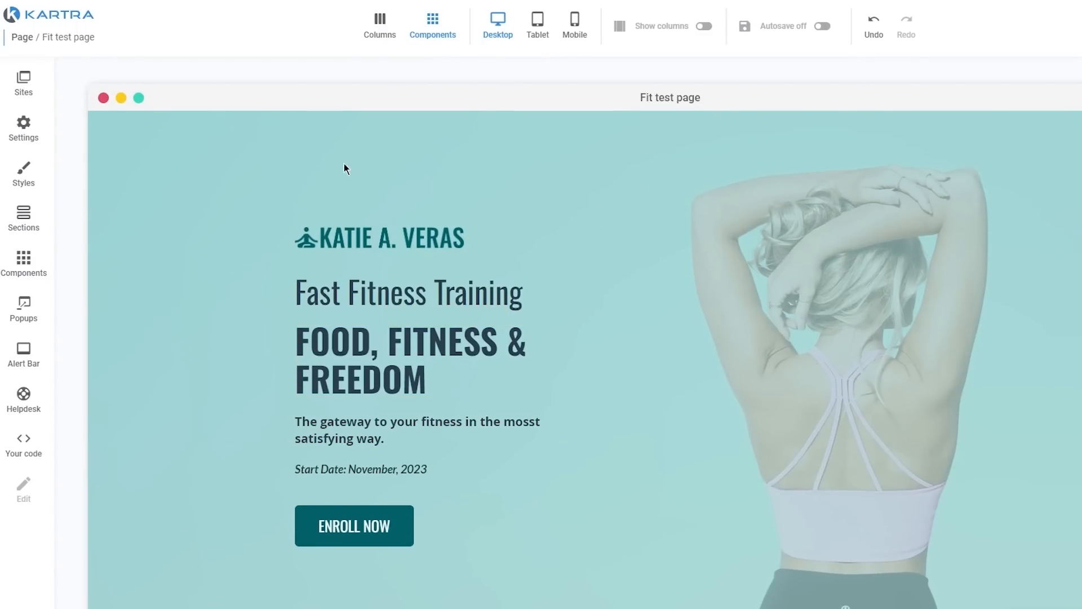
scroll(195, 261, "down", 5)
scroll(215, 261, "up", 5)
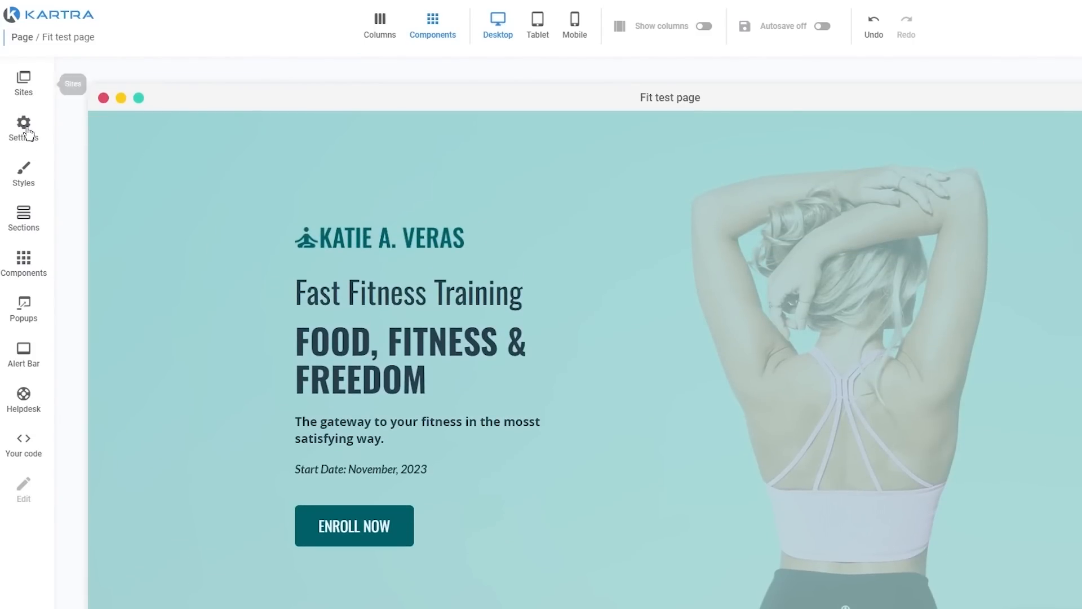
Set the page background colour to rgb(246, 0, 0) in the page styles, apply it and close the style settings.
left_click(25, 172)
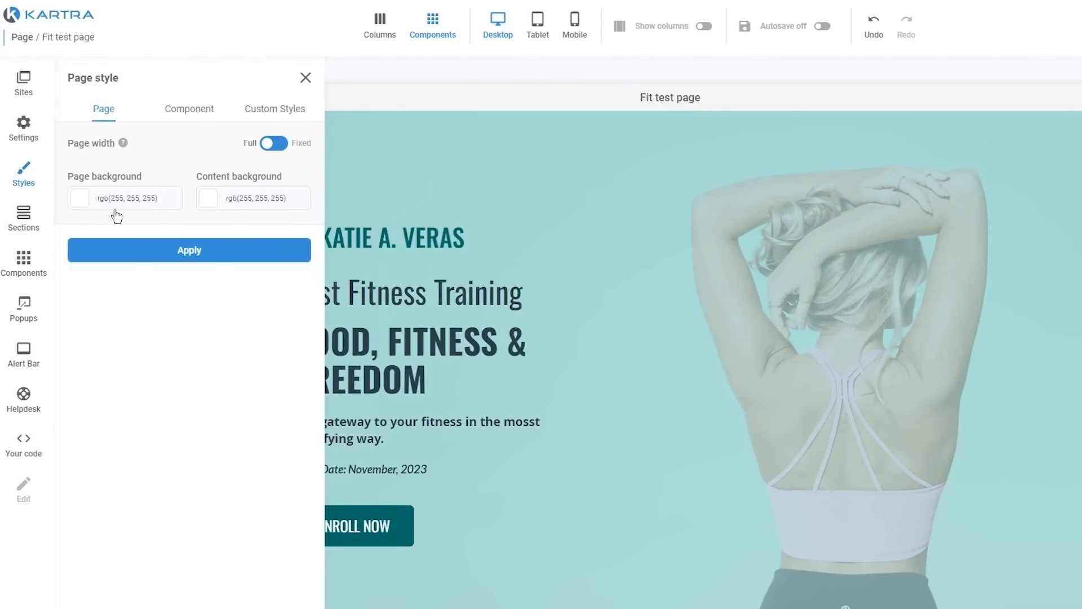
left_click(195, 112)
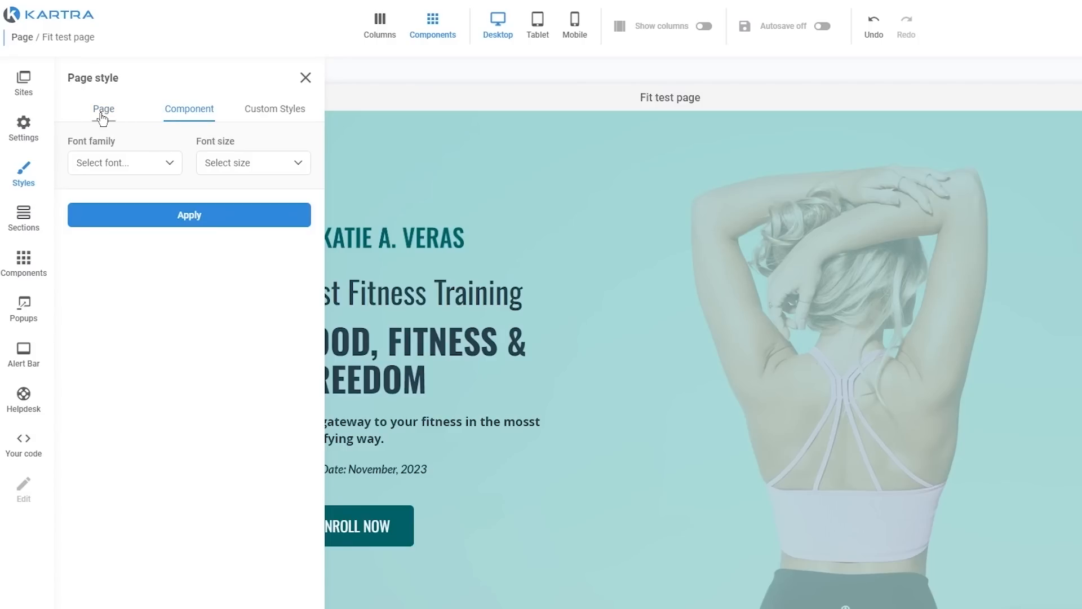
left_click(103, 111)
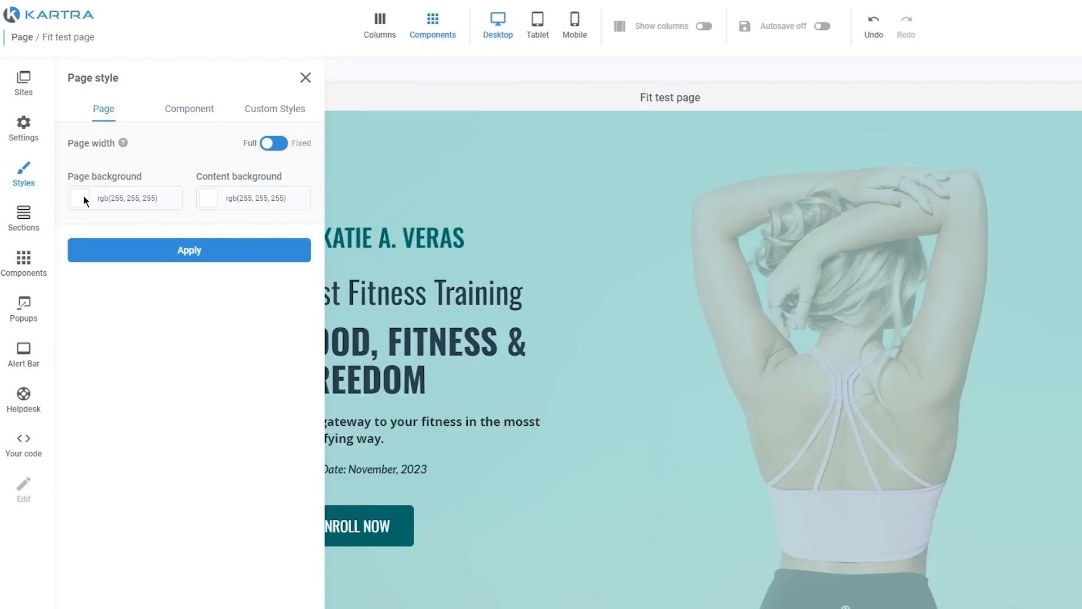
left_click(105, 198)
left_click(265, 164)
left_click(292, 117)
left_click(153, 239)
left_click(152, 244)
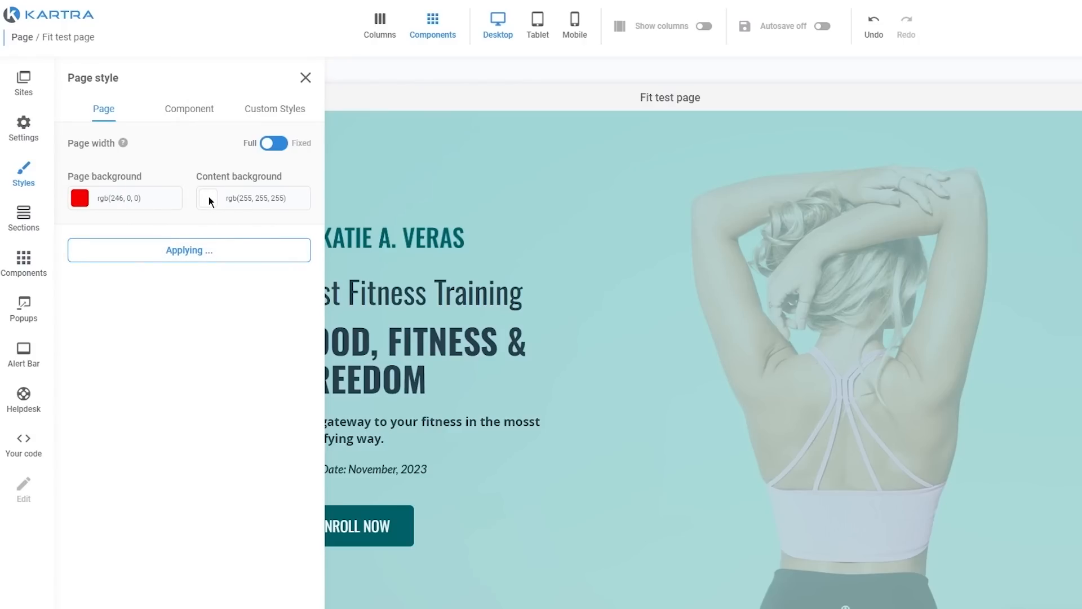
scroll(647, 327, "down", 5)
scroll(648, 327, "up", 5)
scroll(527, 243, "down", 6)
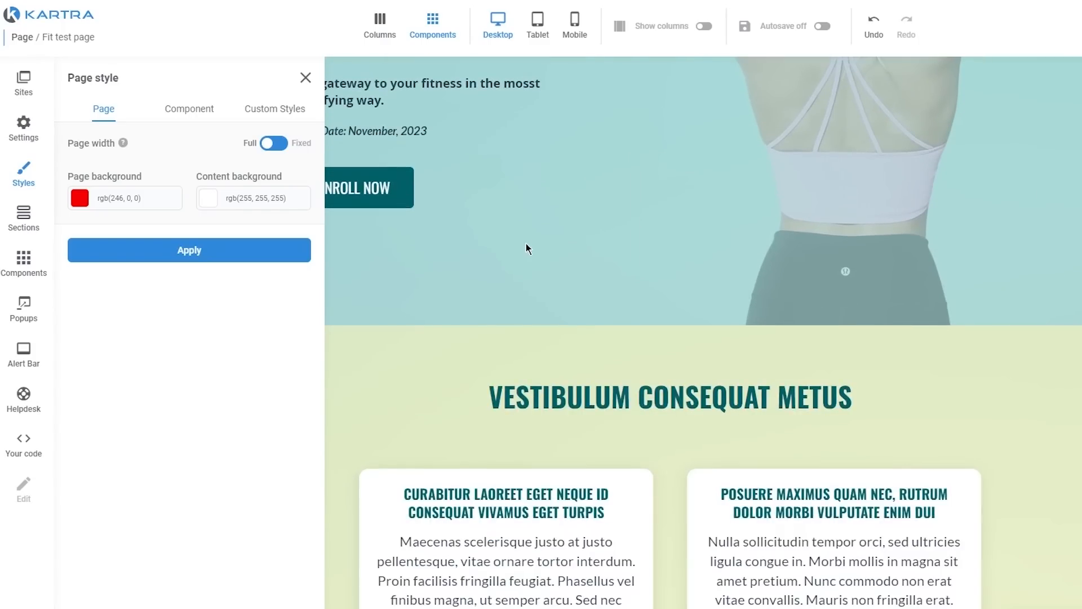
scroll(526, 243, "down", 15)
scroll(526, 242, "up", 20)
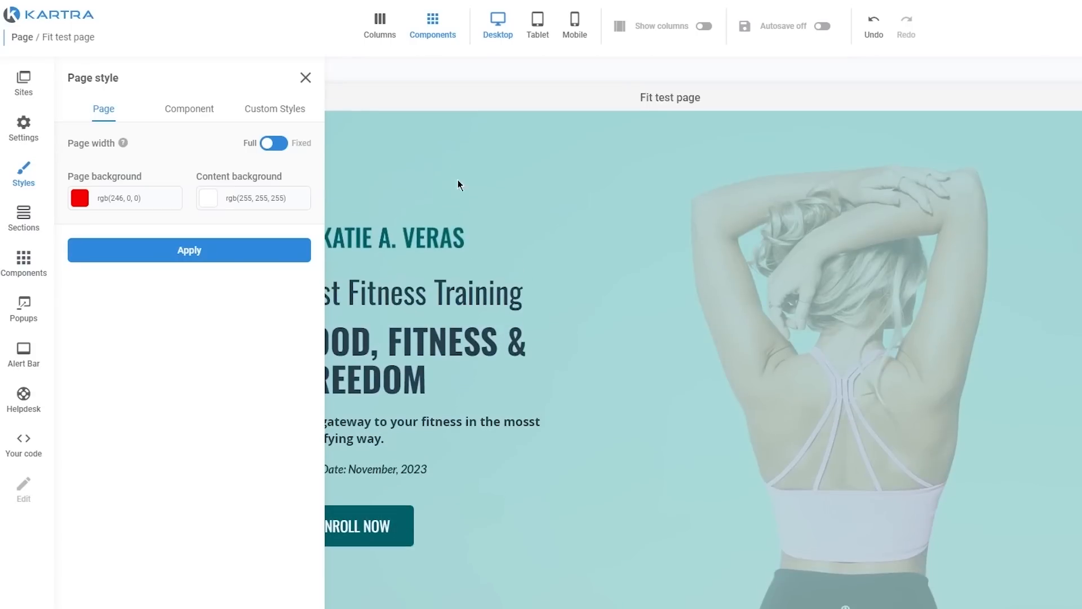
left_click(305, 77)
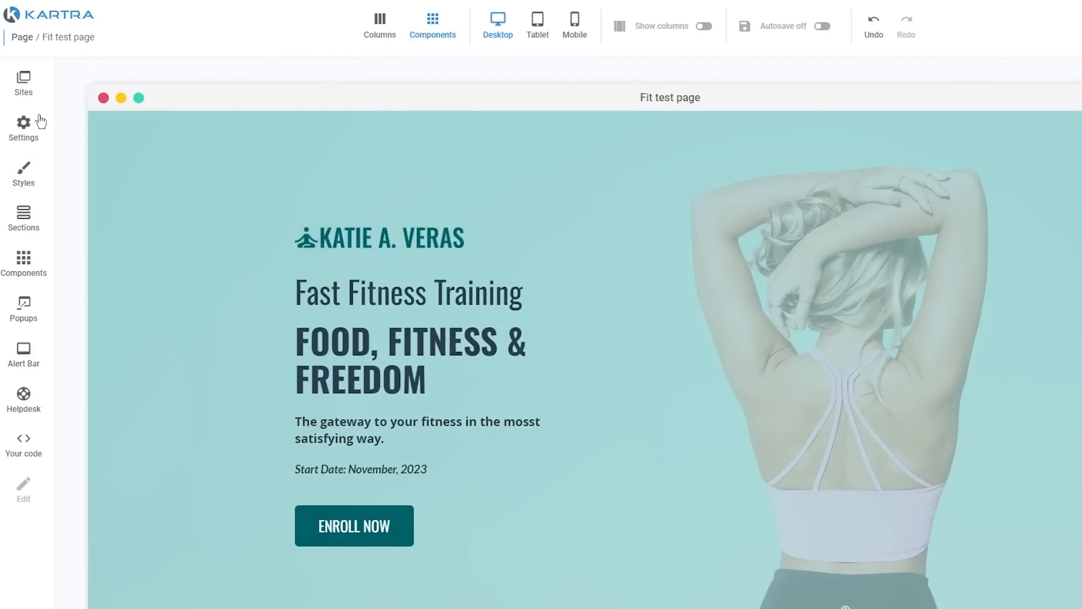
Add an empty block above the hero section and delete it again.
left_click(27, 212)
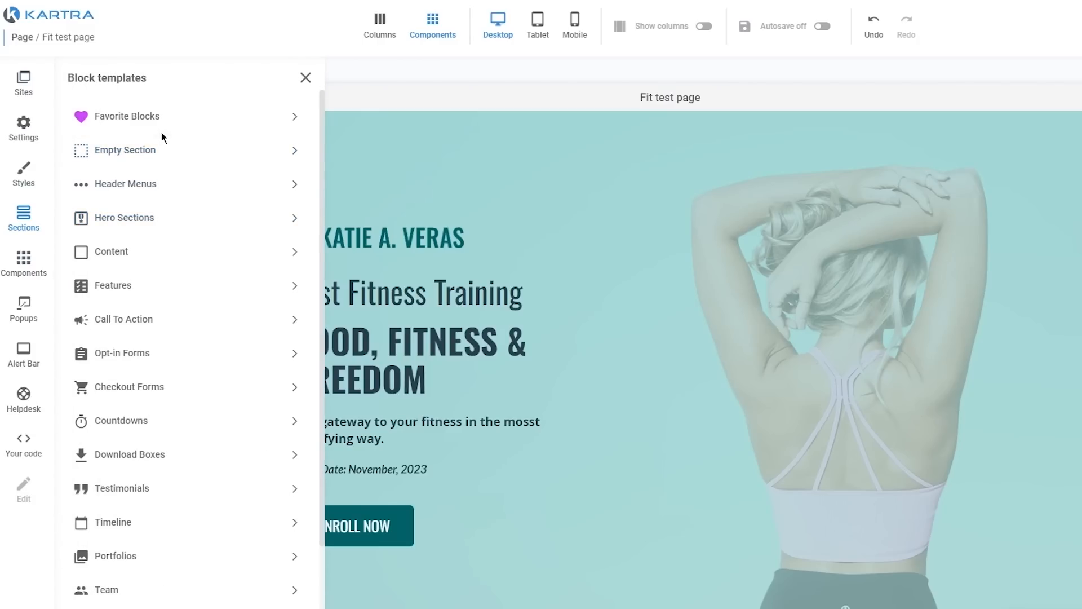
left_click(212, 157)
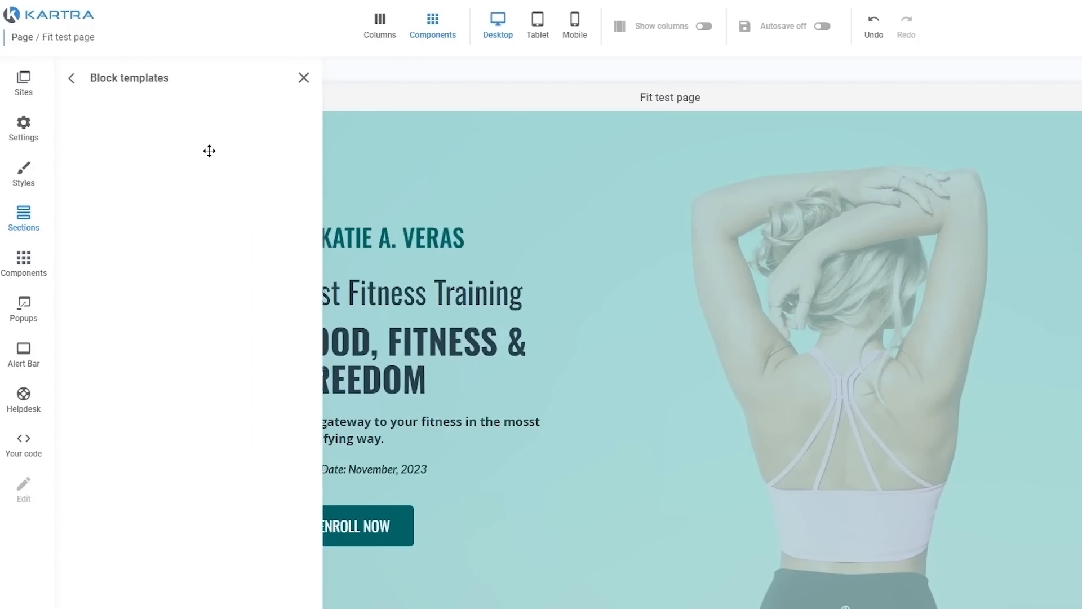
left_click_drag(189, 201, 721, 358)
left_click_drag(525, 268, 532, 195)
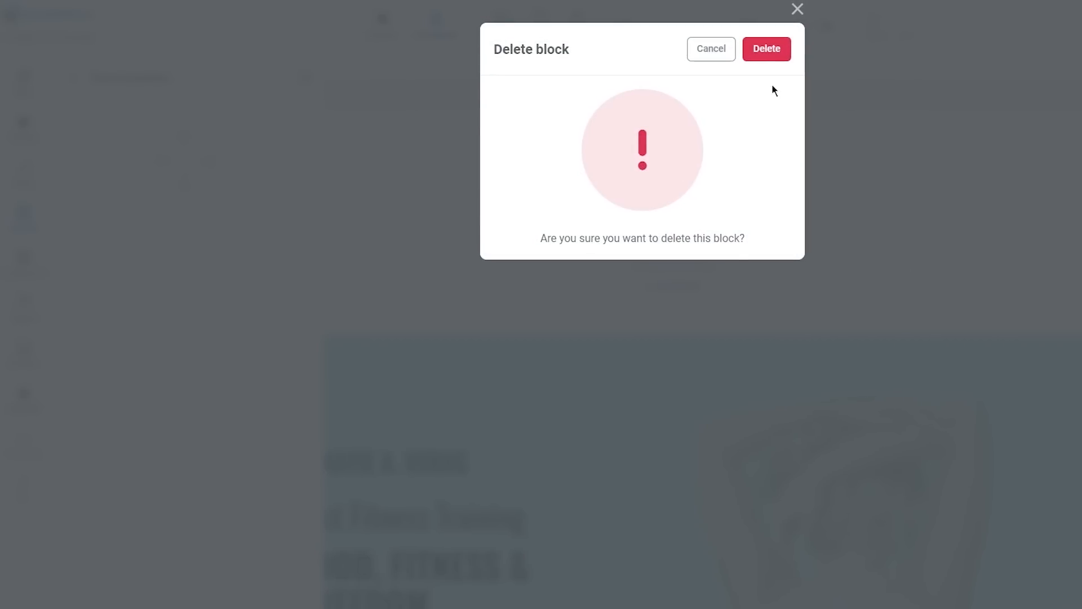
left_click(766, 49)
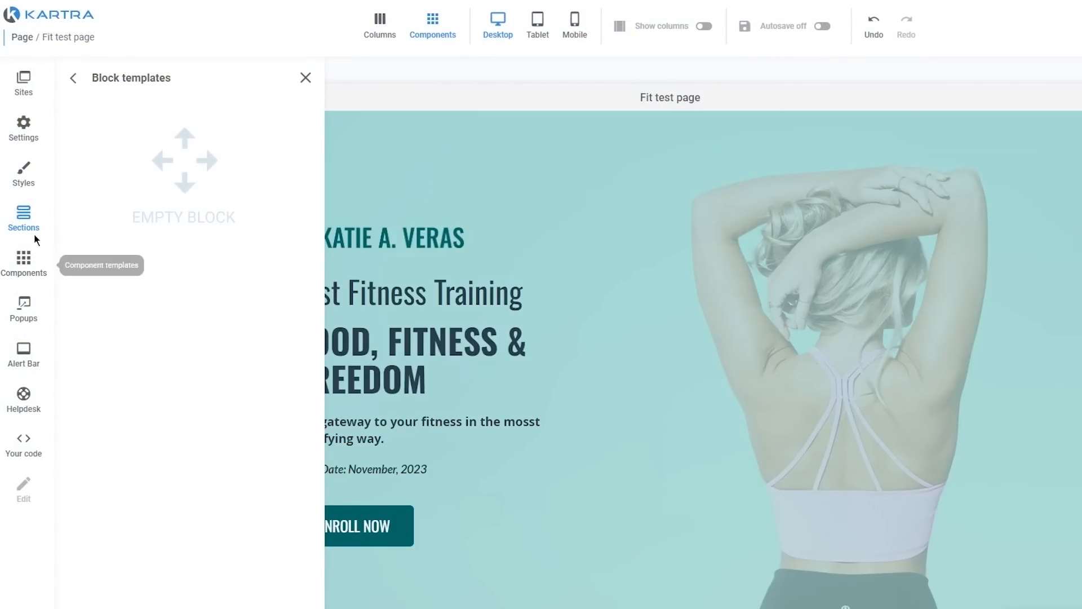
Add the white header menu template with a centred logo and blue Get Started button above the hero section.
left_click(12, 219)
left_click(13, 219)
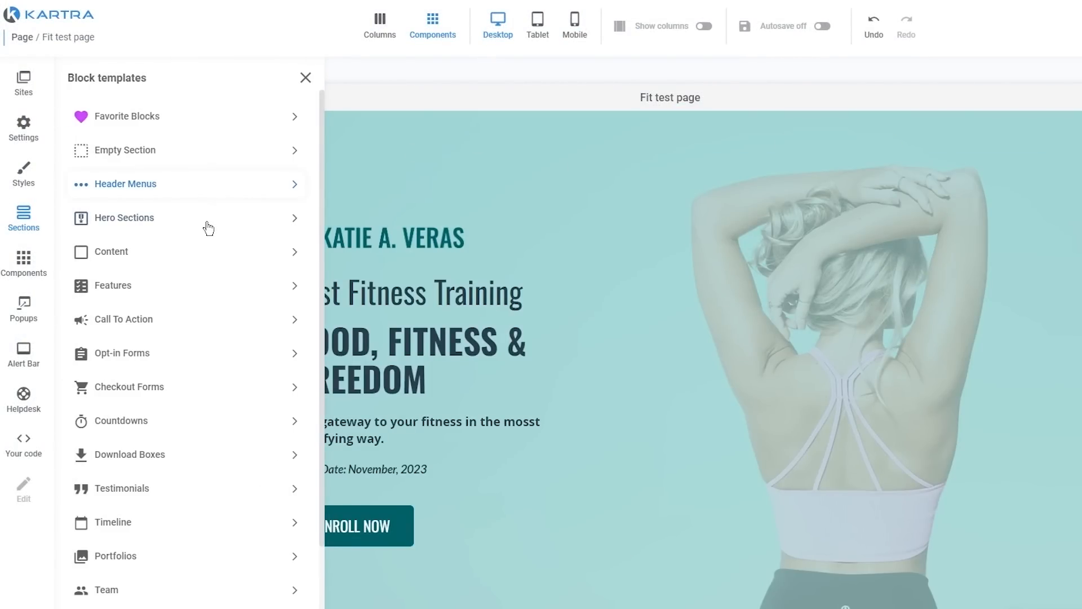
left_click(232, 180)
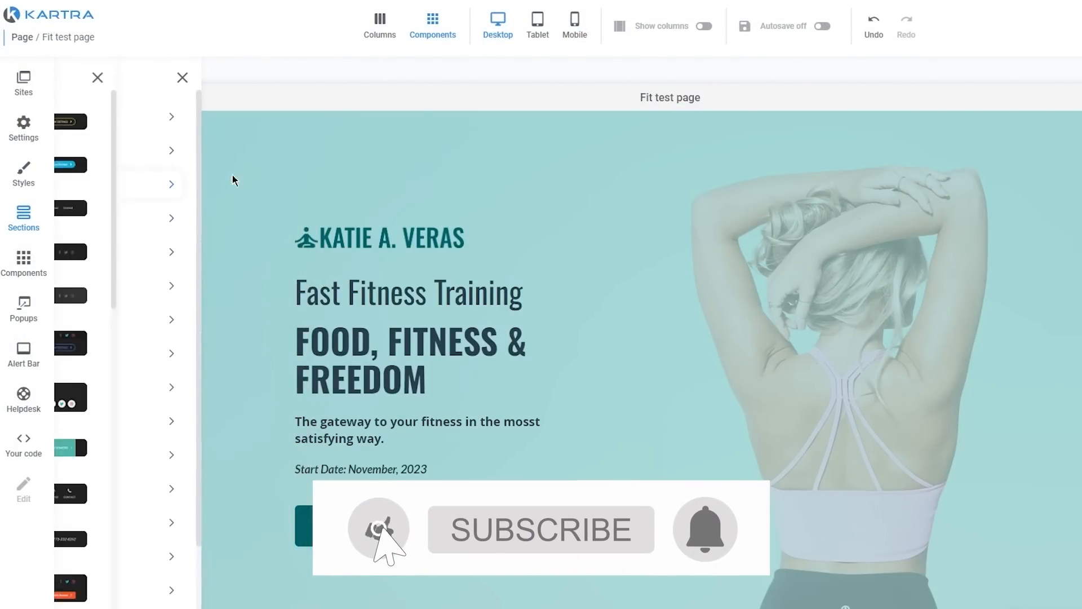
scroll(198, 276, "down", 3)
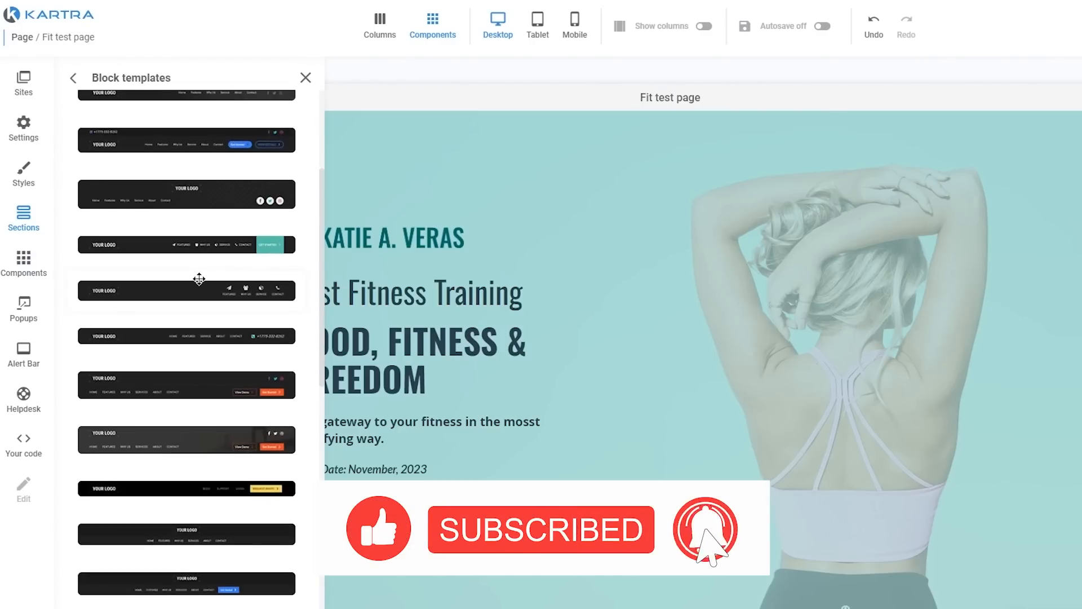
scroll(200, 279, "down", 9)
scroll(124, 159, "up", 7)
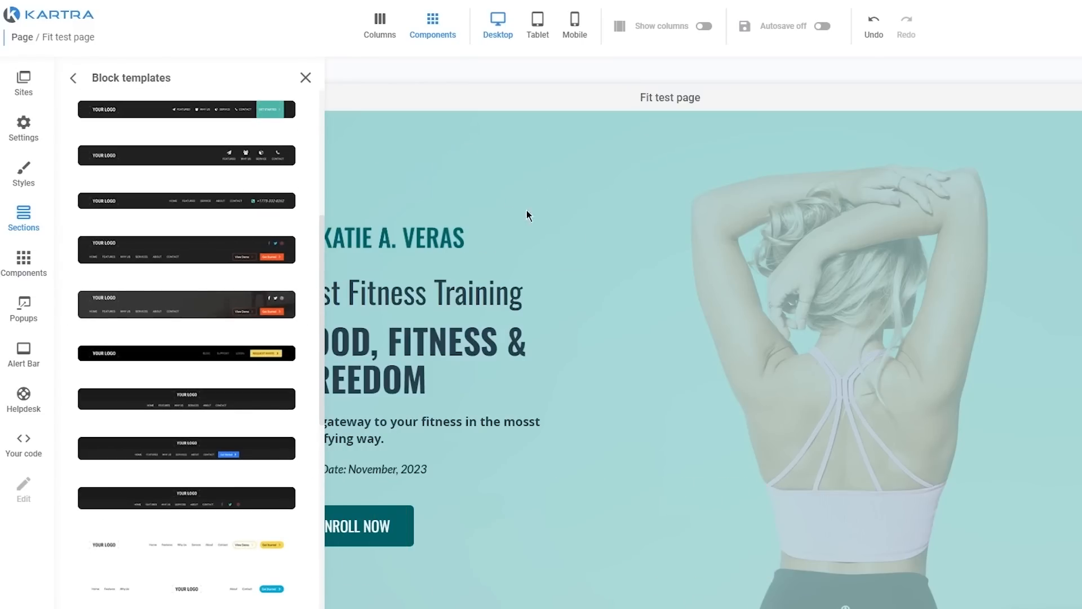
scroll(116, 423, "down", 2)
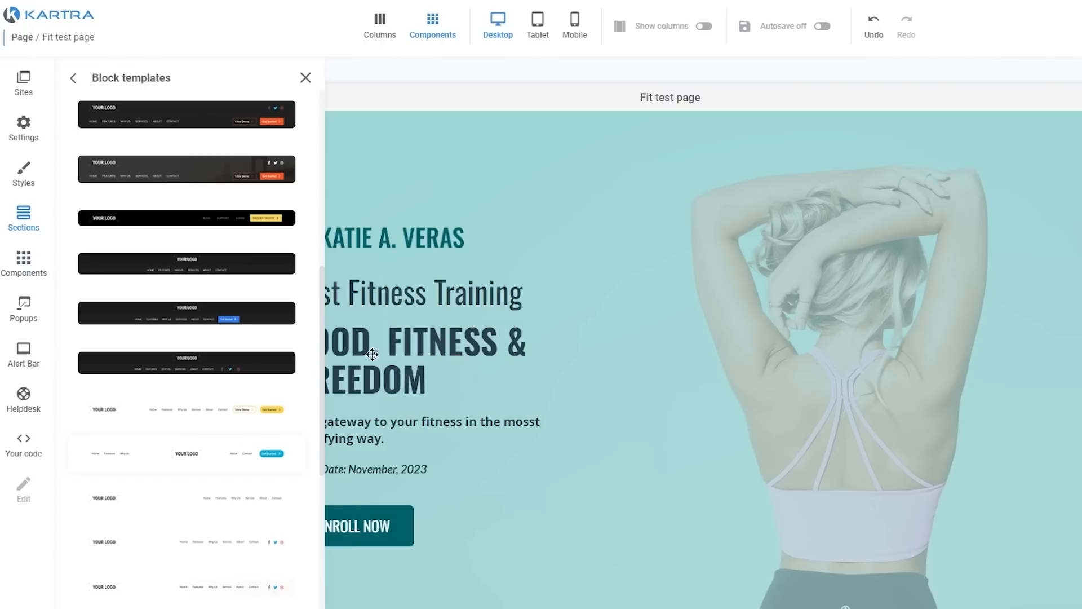
left_click_drag(720, 107, 665, 172)
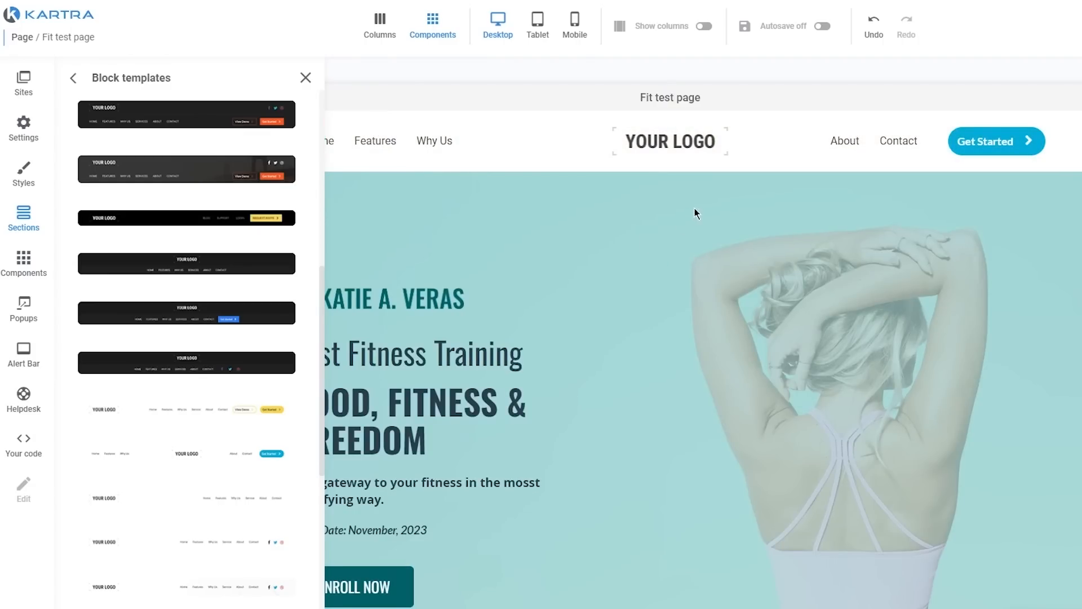
left_click(306, 77)
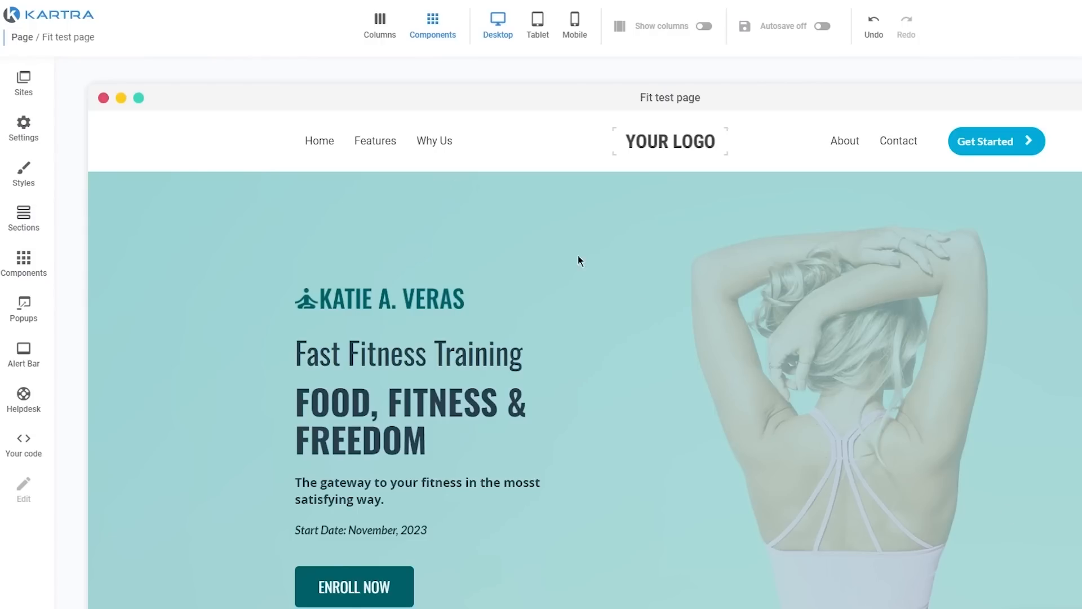
Upload the image file download_5_-removebg-preview to the image library as a replacement for the header's logo placeholder.
mouse_move(653, 139)
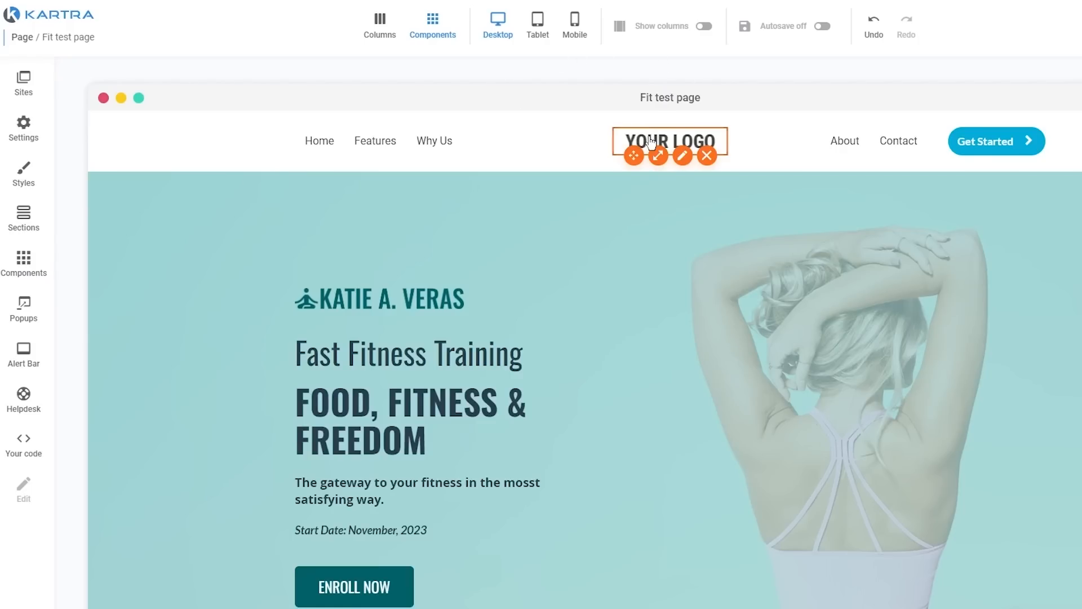
left_click(683, 156)
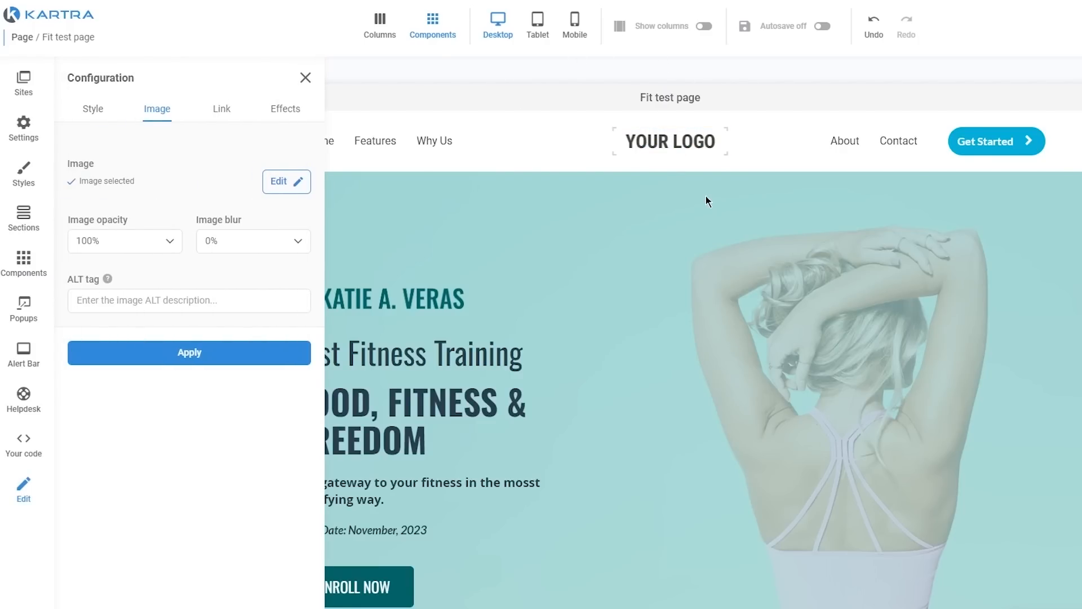
left_click(299, 190)
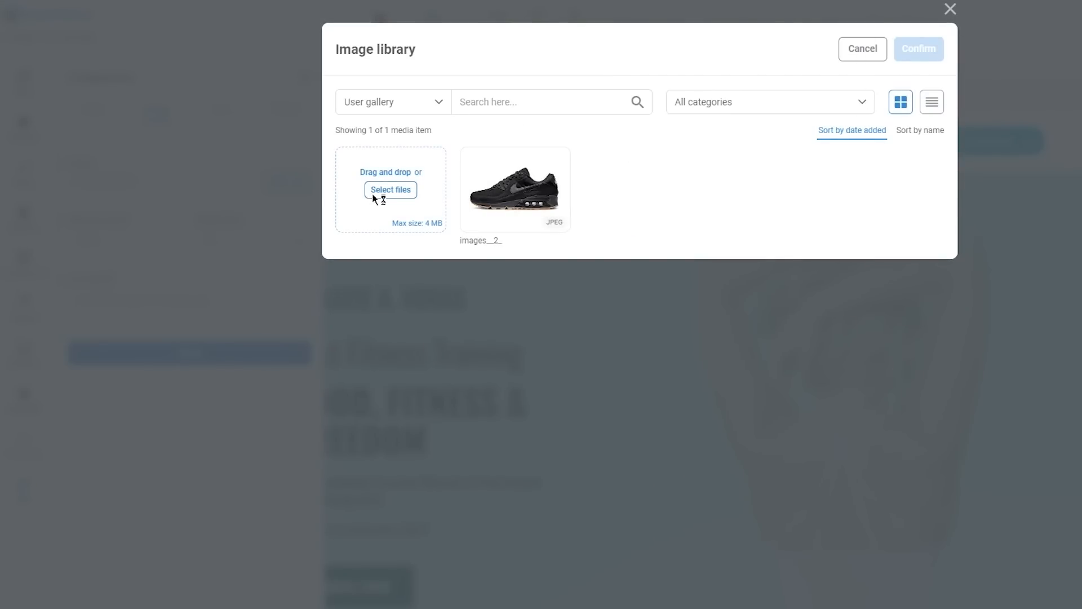
scroll(430, 112, "down", 15)
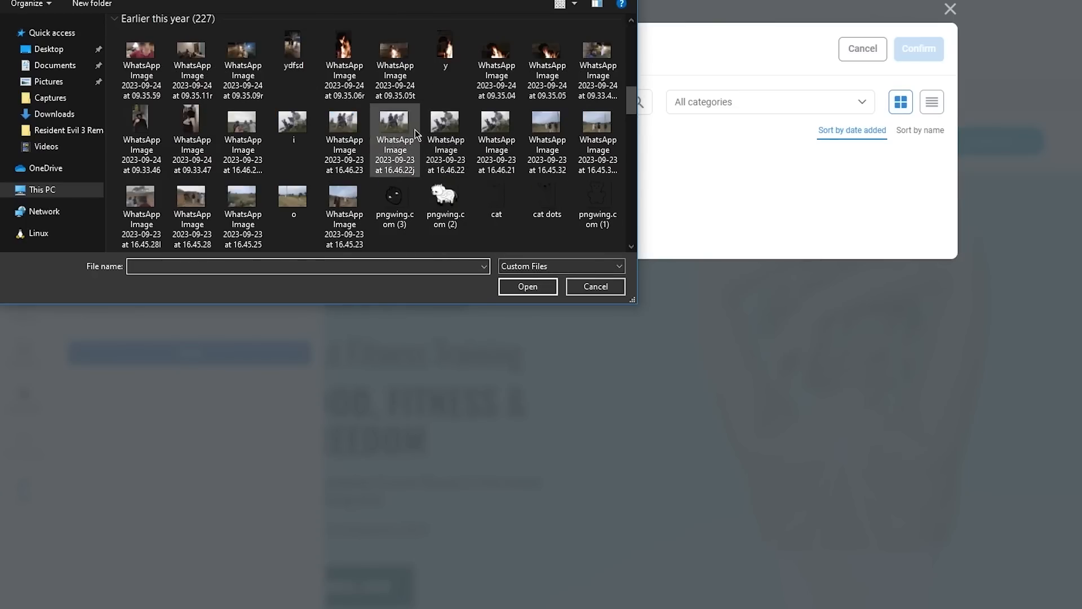
scroll(416, 134, "down", 10)
scroll(416, 135, "down", 5)
scroll(394, 135, "up", 7)
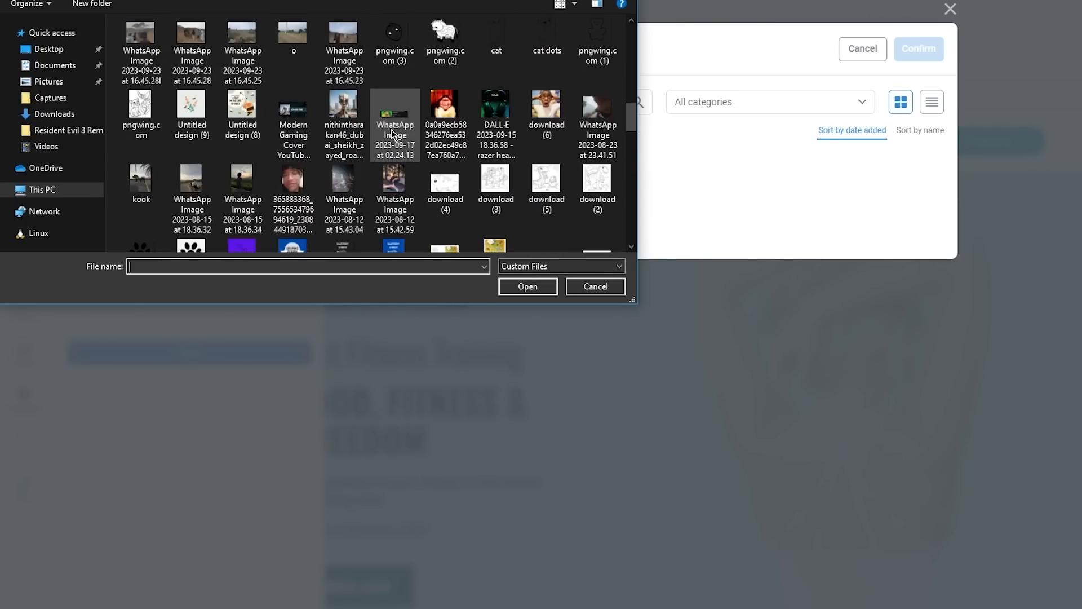
scroll(393, 135, "up", 8)
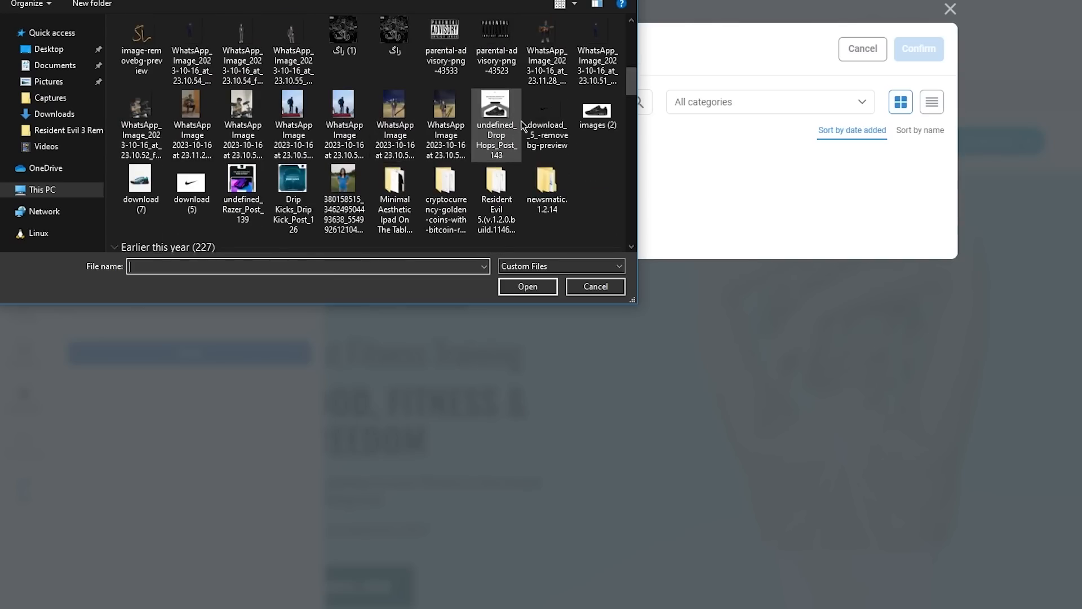
double_click(557, 94)
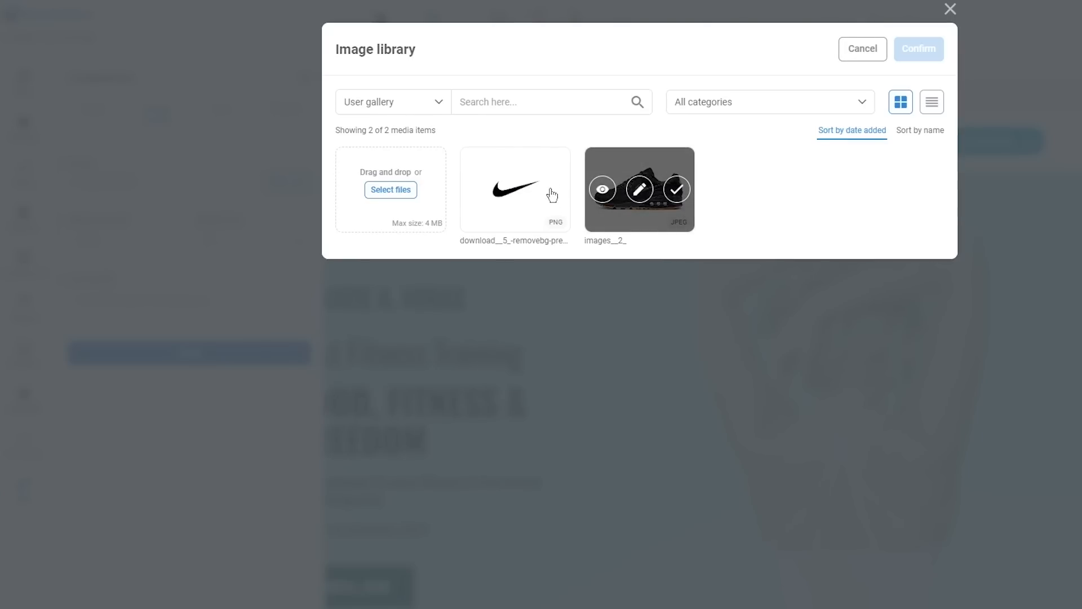
Choose the uploaded swoosh image as the header logo and apply the change.
left_click(550, 189)
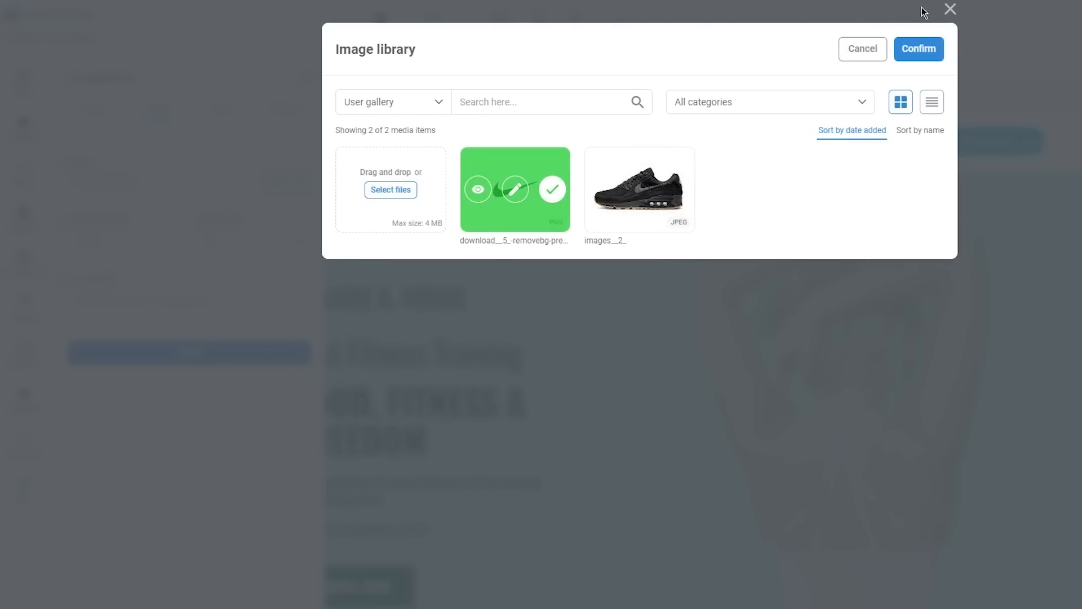
left_click(933, 48)
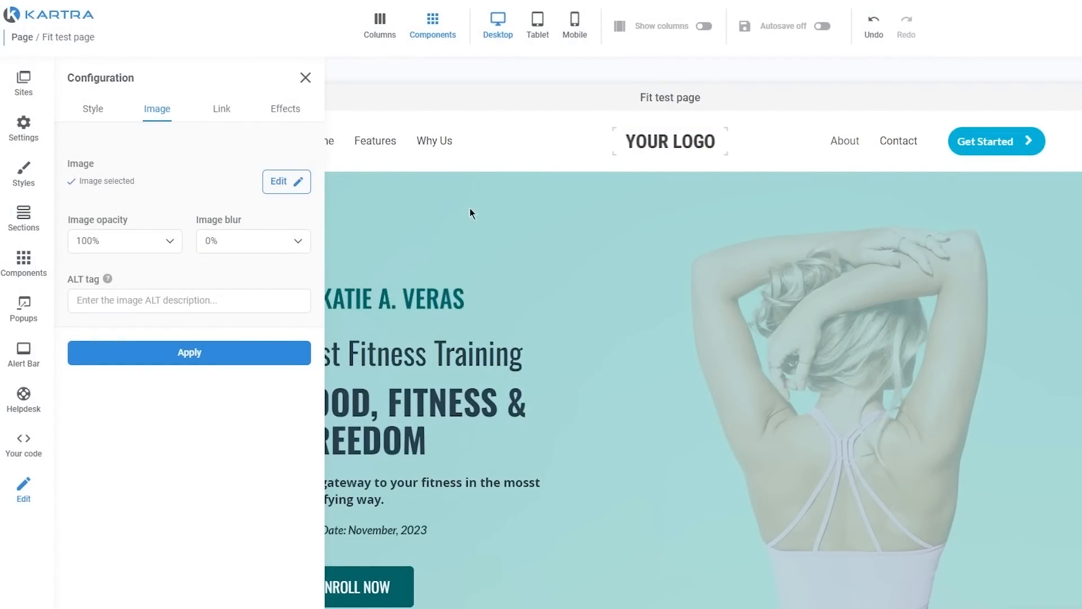
left_click(207, 353)
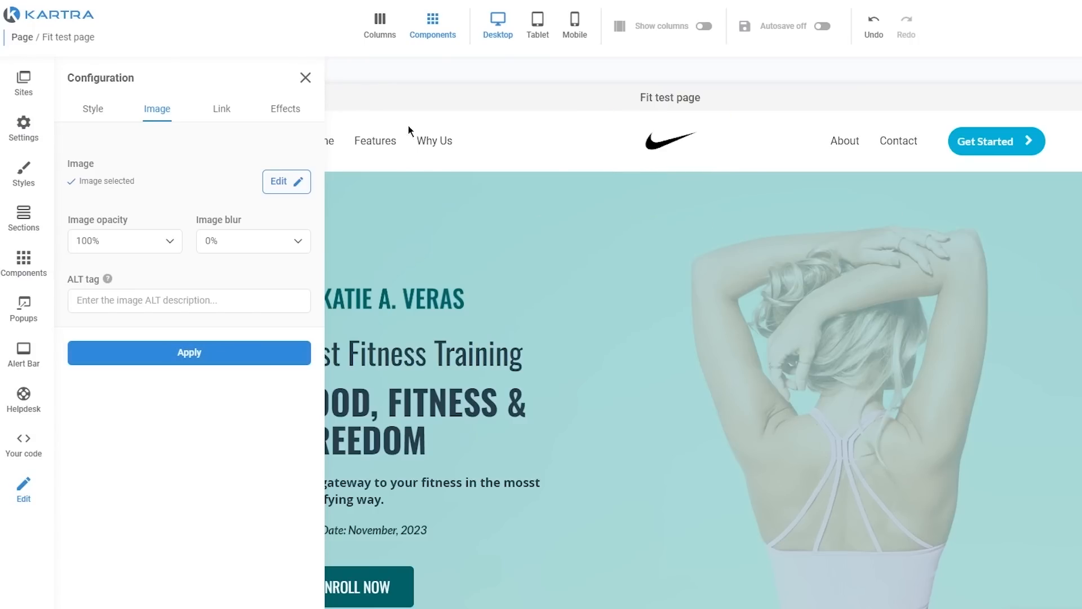
Give the header logo the Fade animation effect, apply it and close the configuration.
left_click(222, 110)
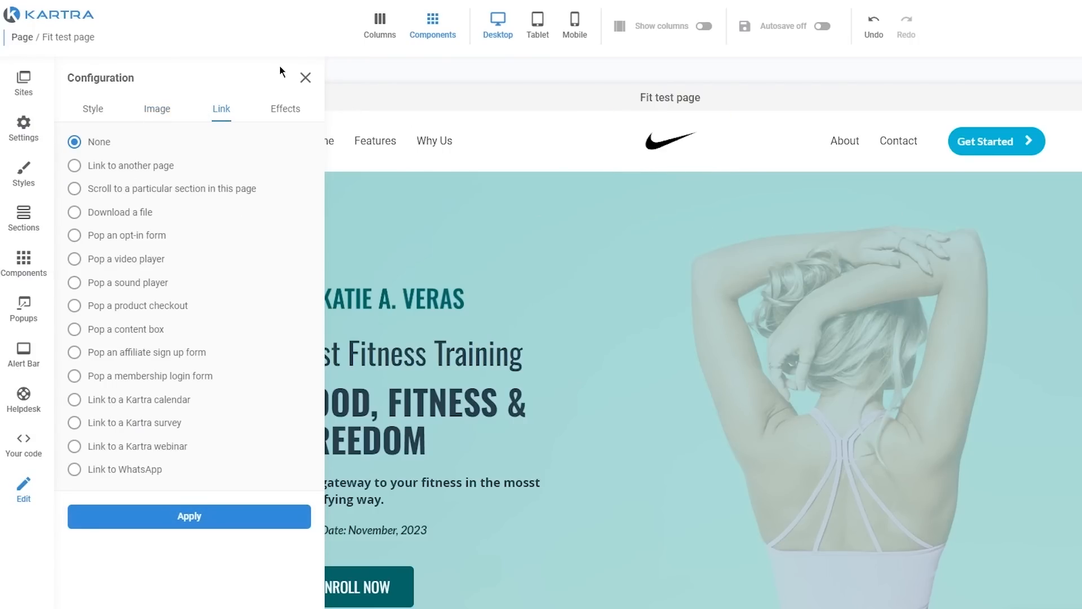
left_click(297, 109)
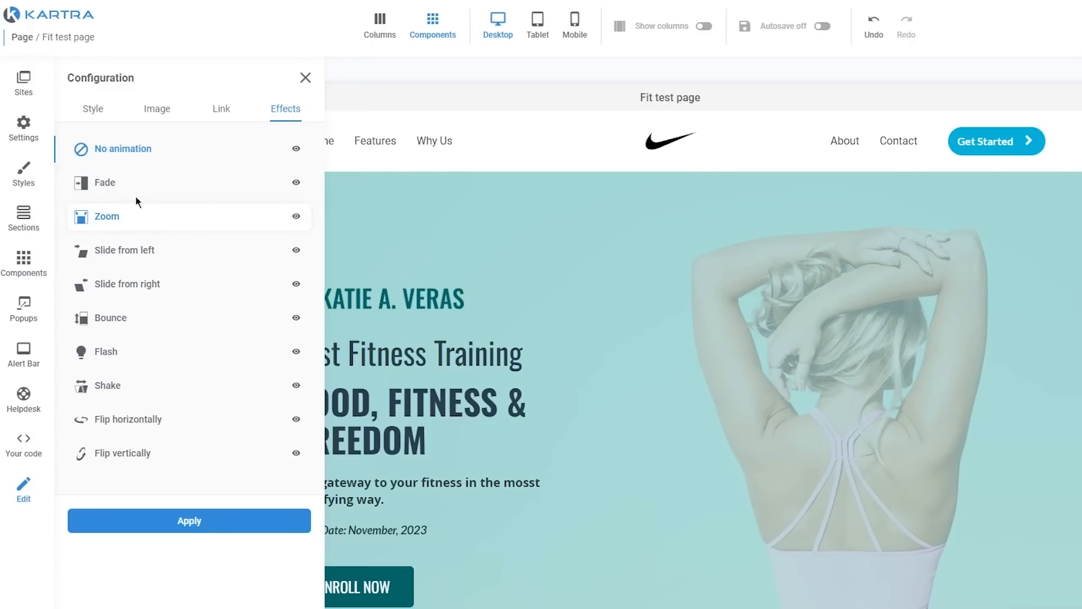
left_click(171, 524)
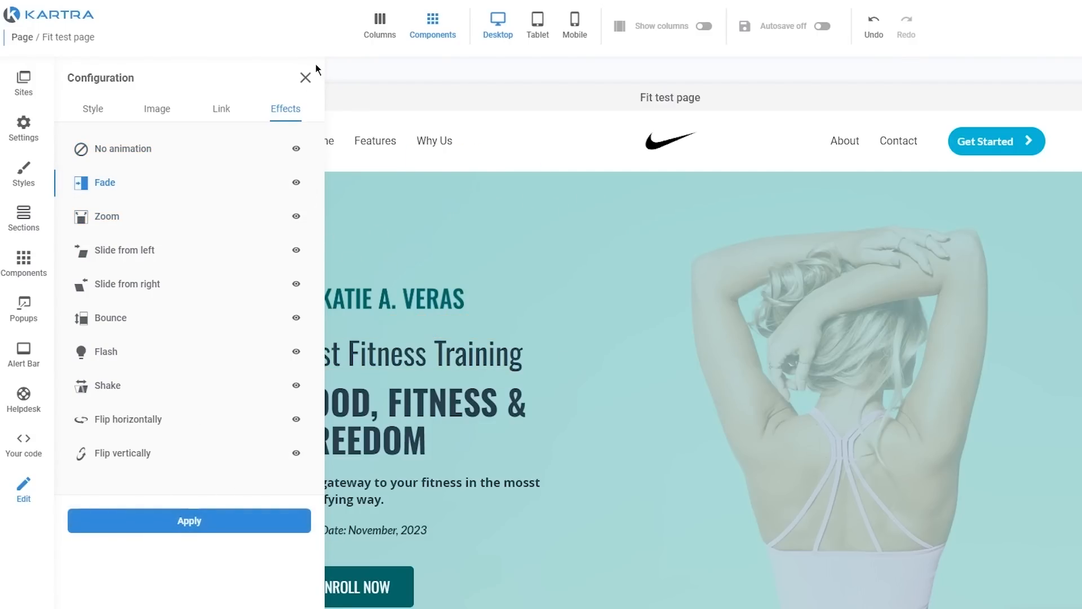
left_click(304, 77)
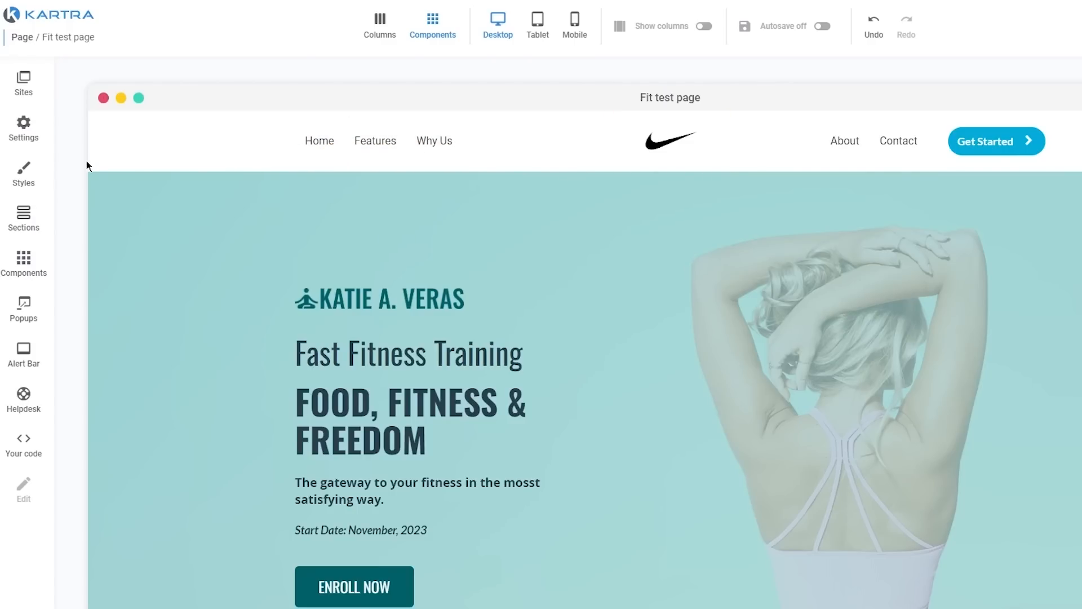
Browse the Content block templates and review the page's existing sections down to the About Coach section.
left_click(26, 218)
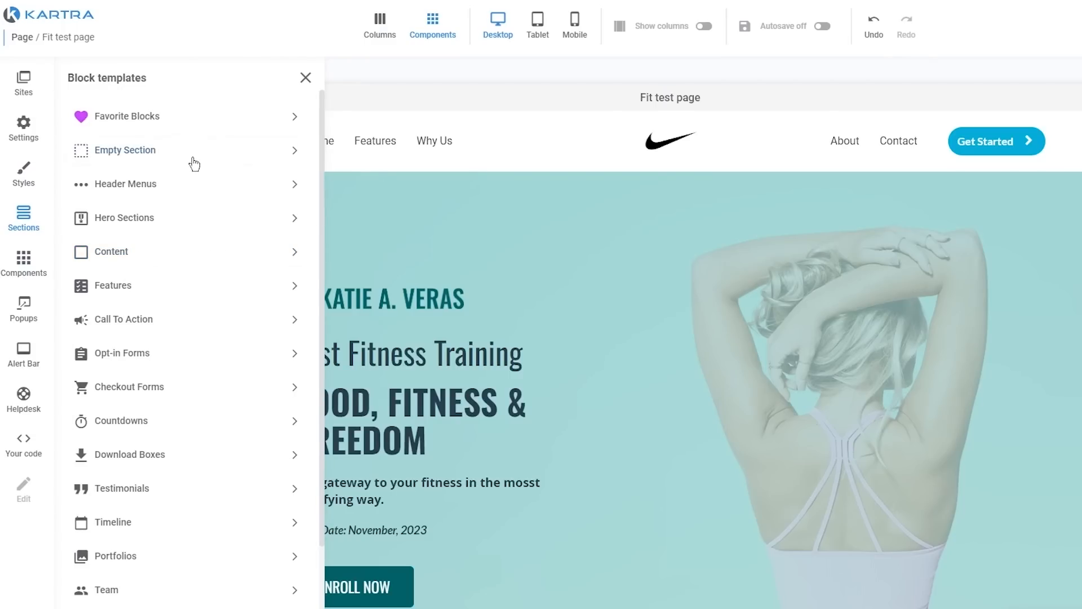
left_click(191, 263)
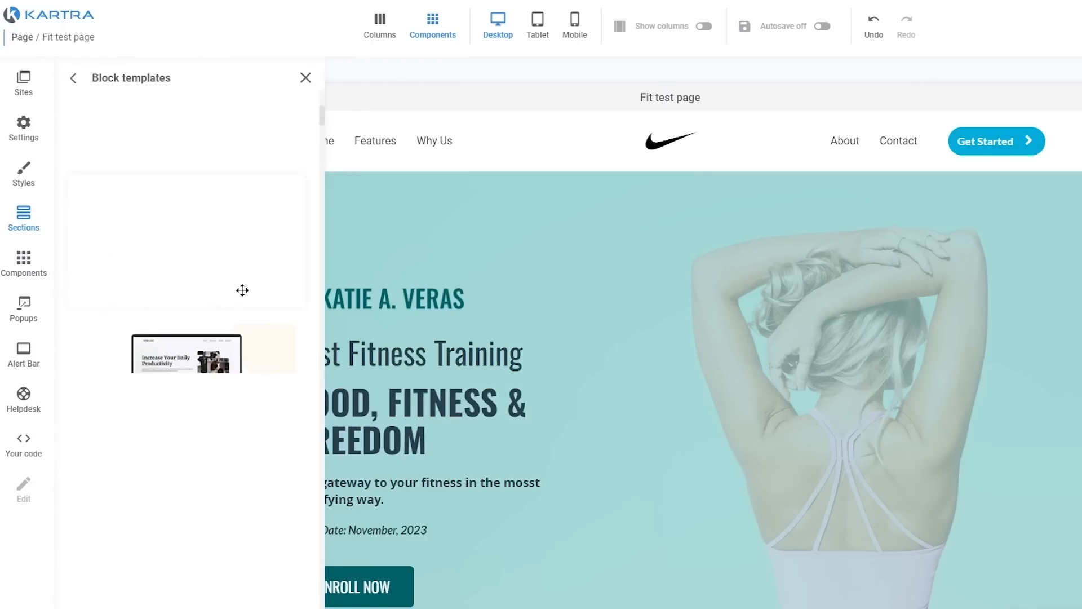
scroll(551, 361, "down", 15)
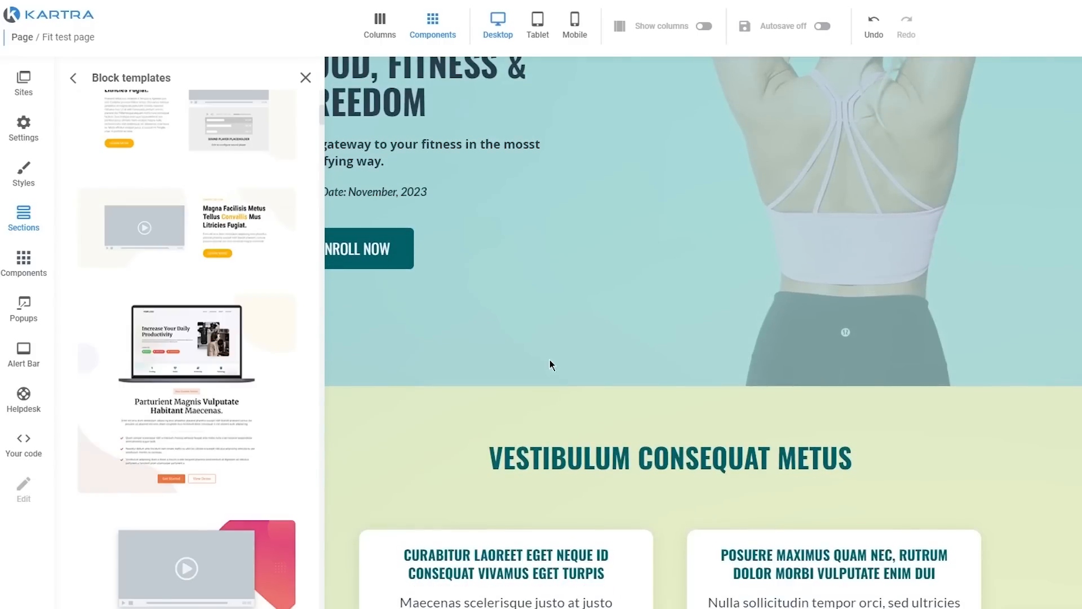
scroll(645, 354, "up", 8)
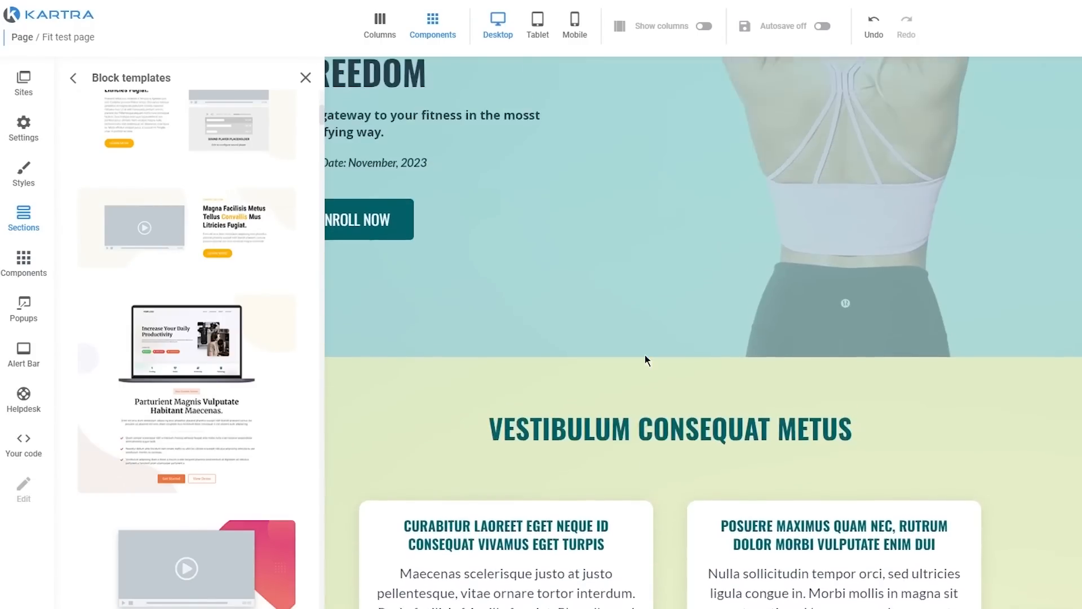
scroll(645, 354, "down", 7)
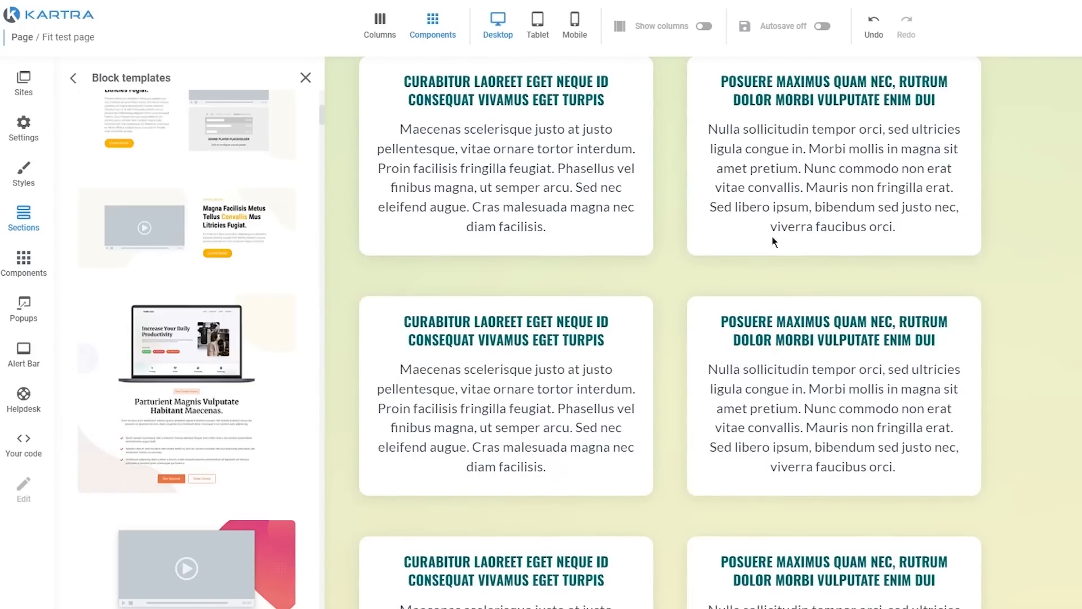
scroll(817, 316, "down", 10)
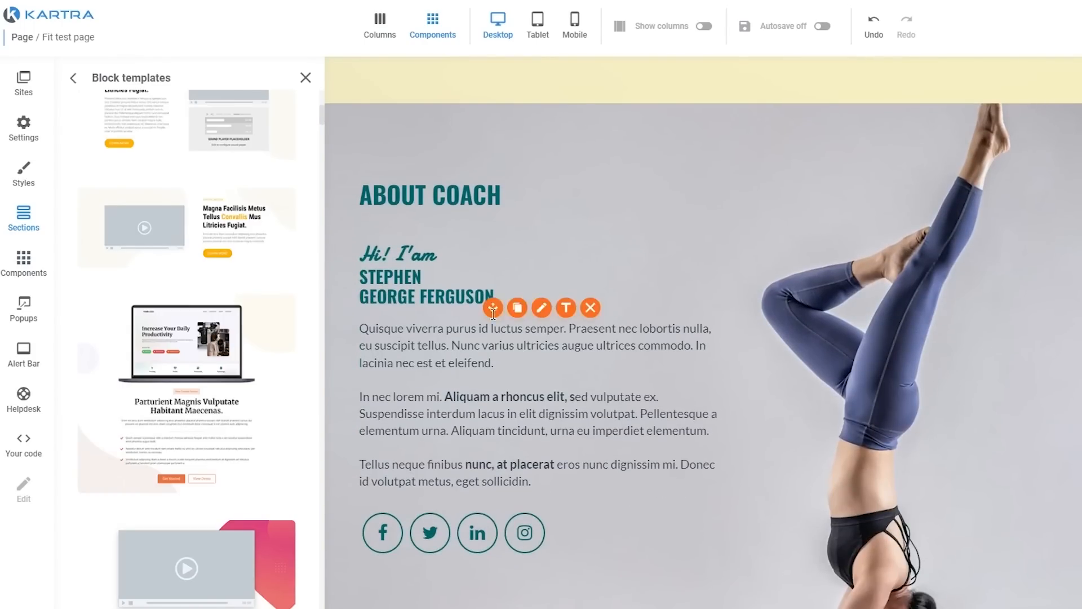
scroll(192, 213, "up", 7)
scroll(193, 213, "up", 5)
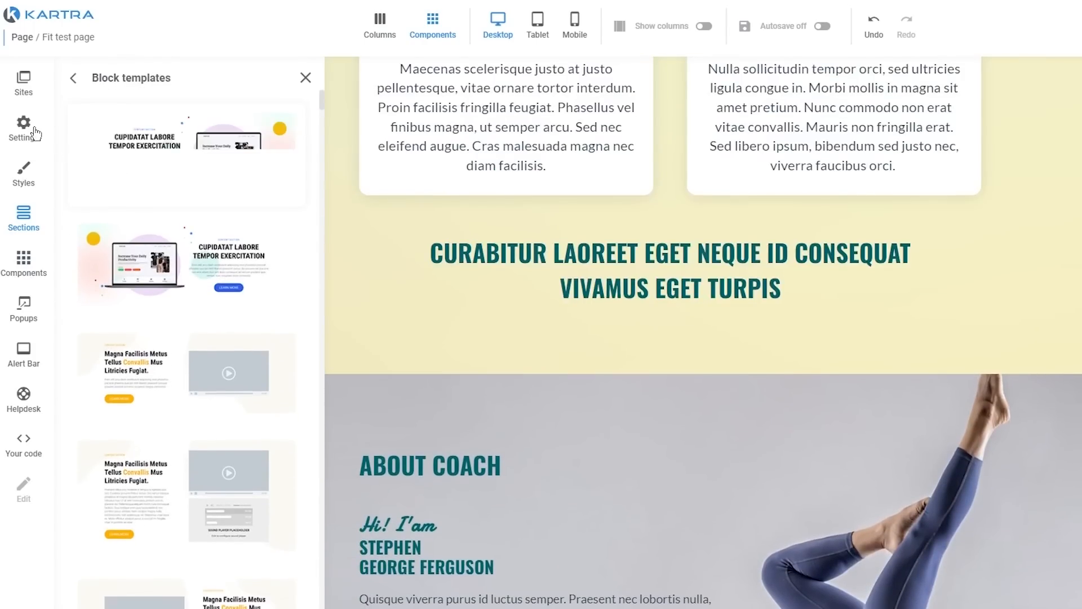
Add the white Call To Action template with the green product box and yellow Add To Cart button above the Frequently Asked Questions section.
left_click(74, 82)
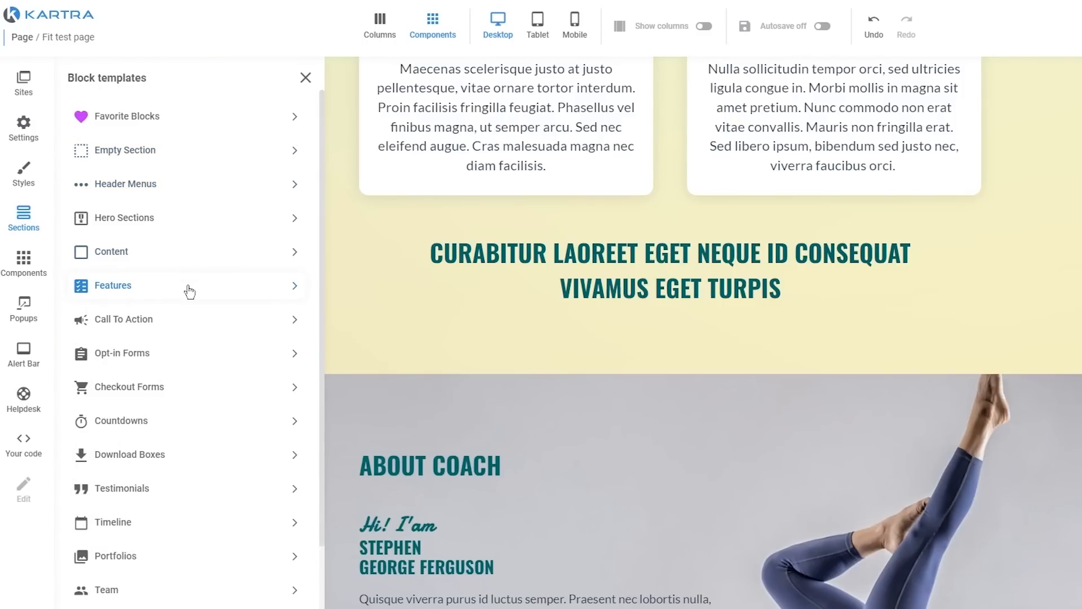
left_click(195, 327)
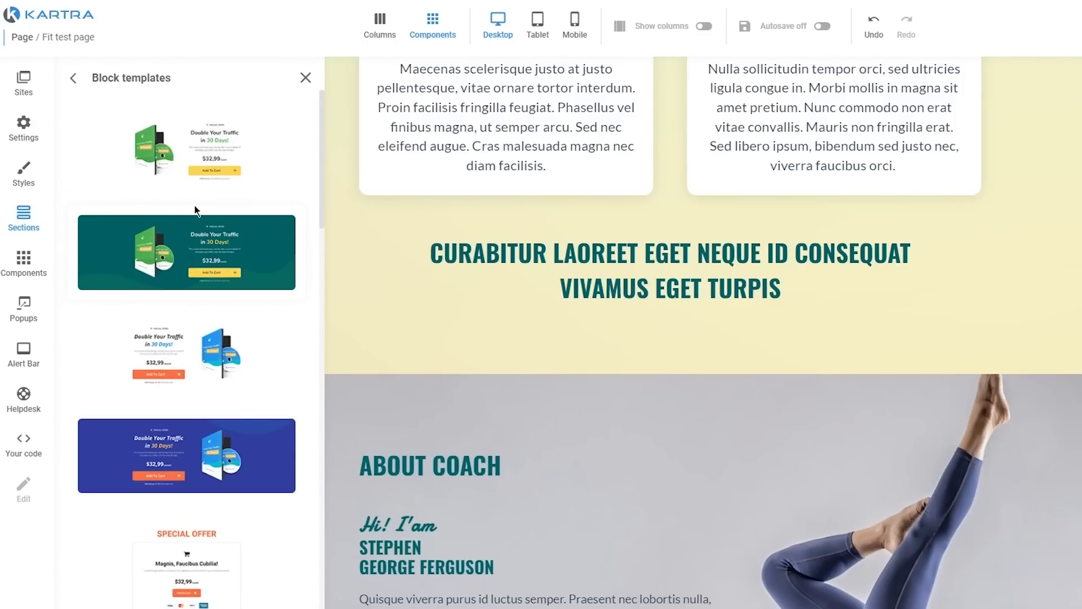
scroll(536, 407, "down", 10)
scroll(576, 358, "down", 15)
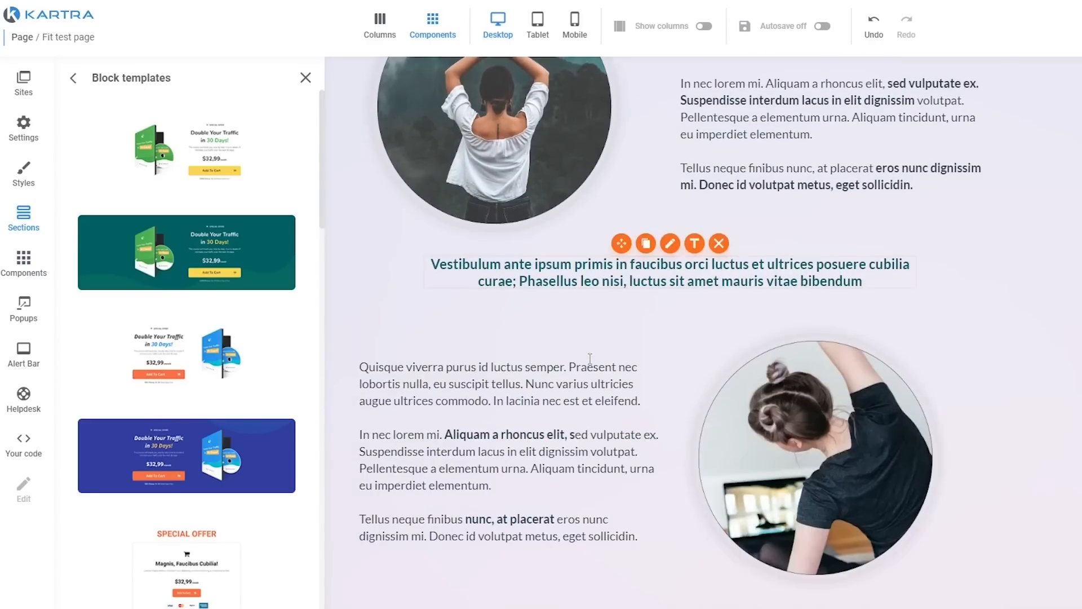
scroll(576, 359, "down", 15)
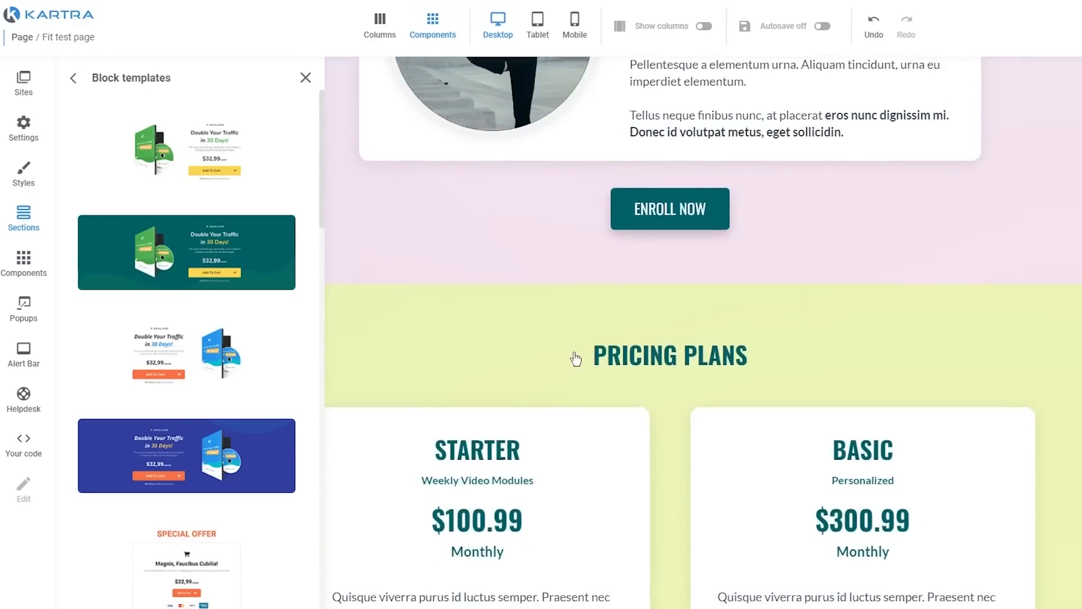
scroll(576, 358, "down", 8)
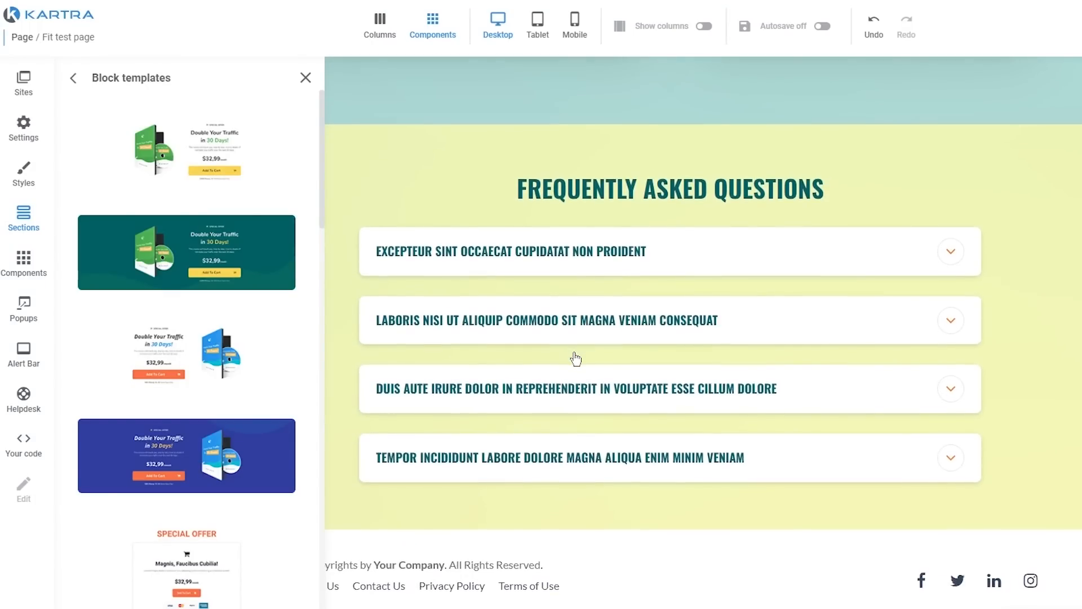
scroll(574, 358, "up", 4)
left_click_drag(263, 156, 727, 195)
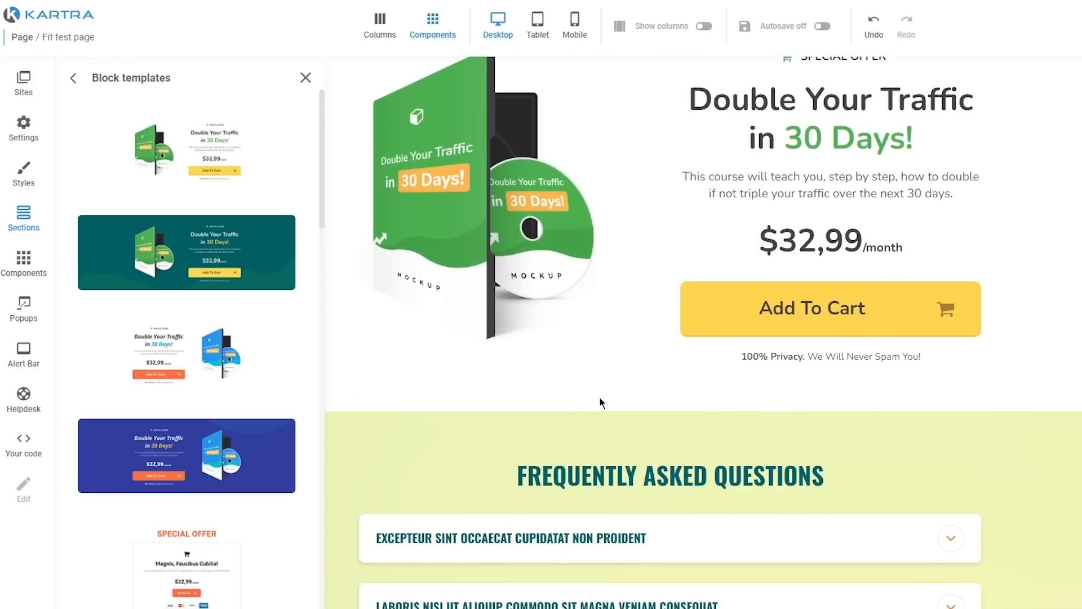
scroll(601, 403, "down", 4)
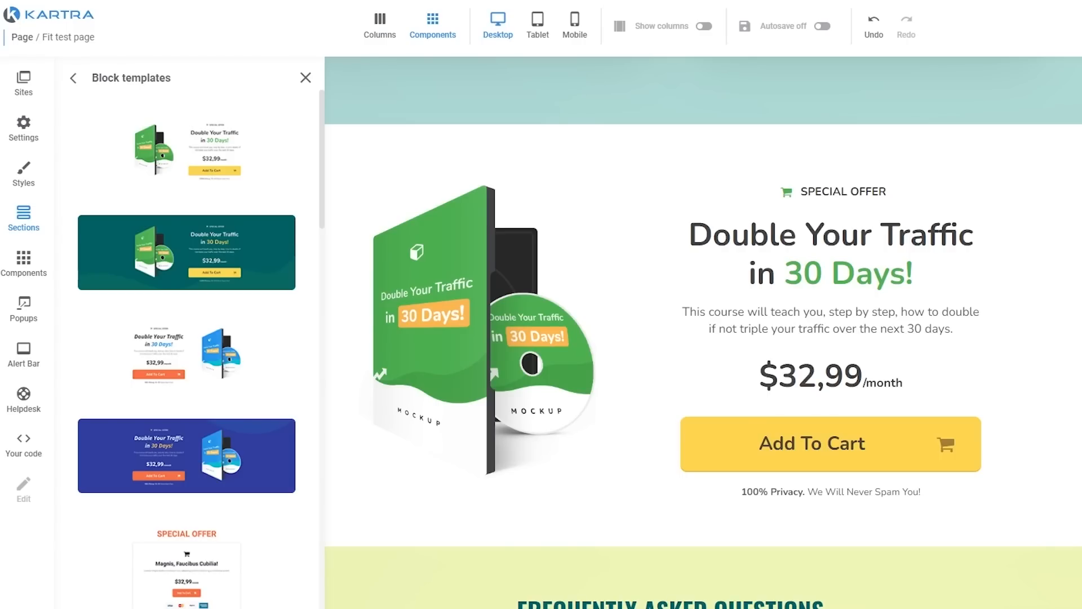
Look through the block template categories, including the Countdowns templates, and review the upper page sections.
left_click(72, 82)
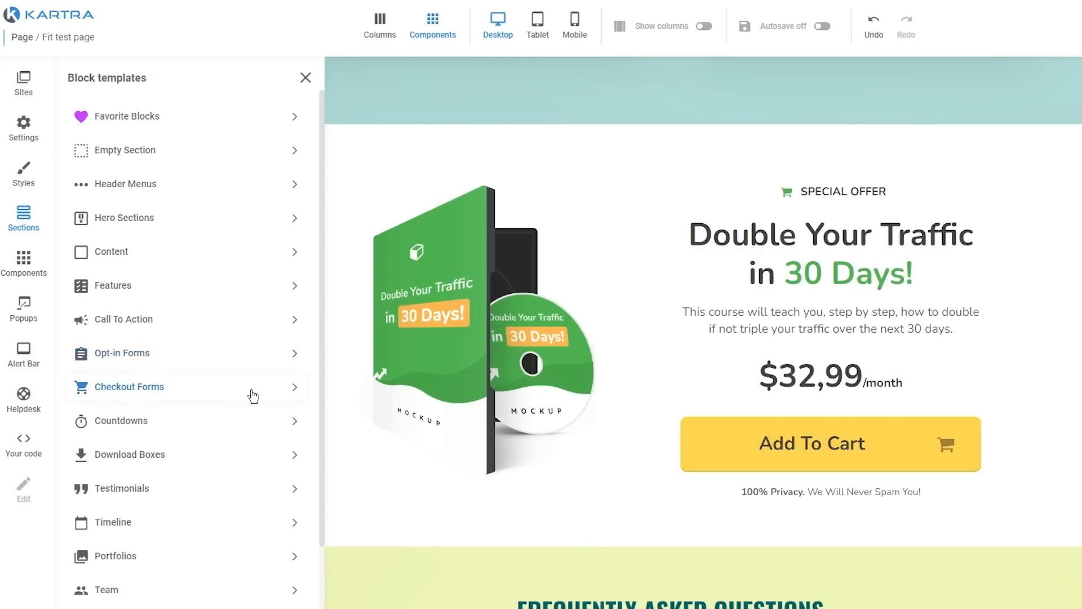
scroll(251, 394, "down", 1)
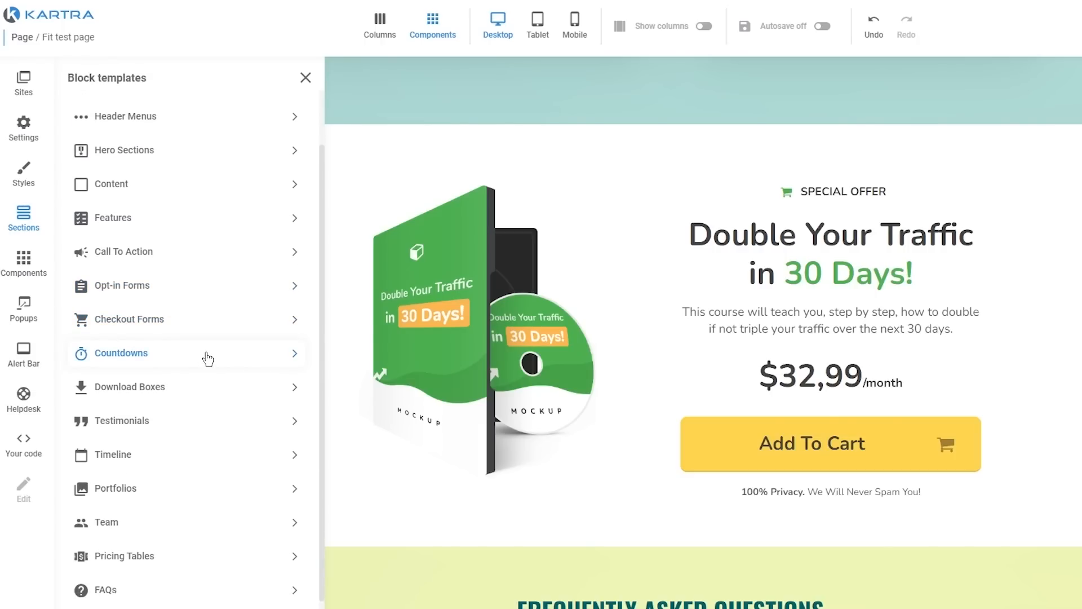
scroll(472, 398, "up", 20)
scroll(472, 398, "up", 20)
scroll(649, 354, "up", 12)
scroll(260, 383, "up", 1)
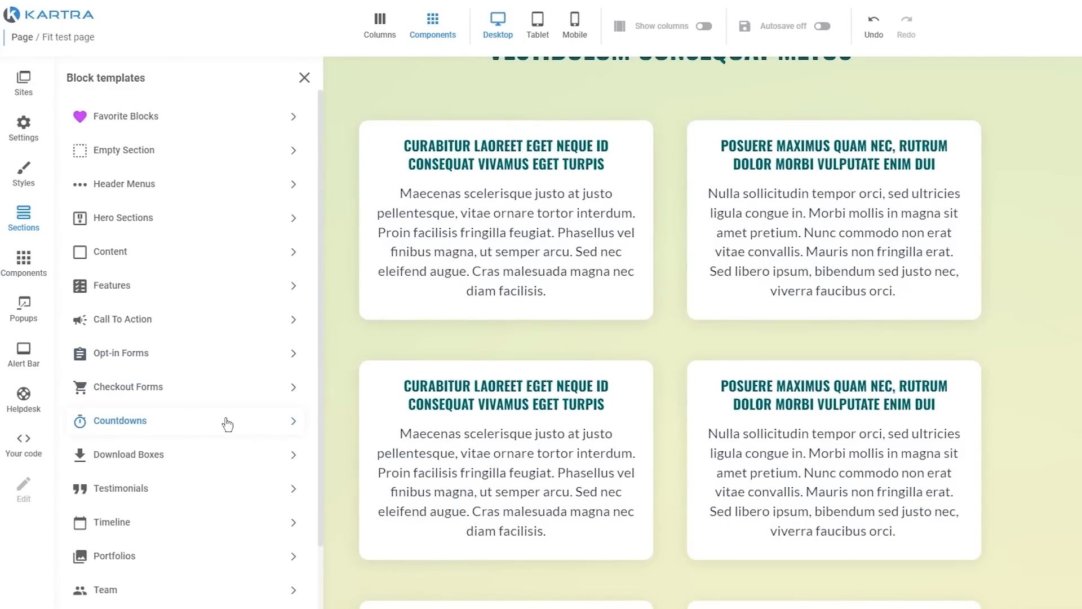
left_click(228, 424)
scroll(188, 326, "down", 1)
scroll(188, 326, "up", 1)
left_click(72, 78)
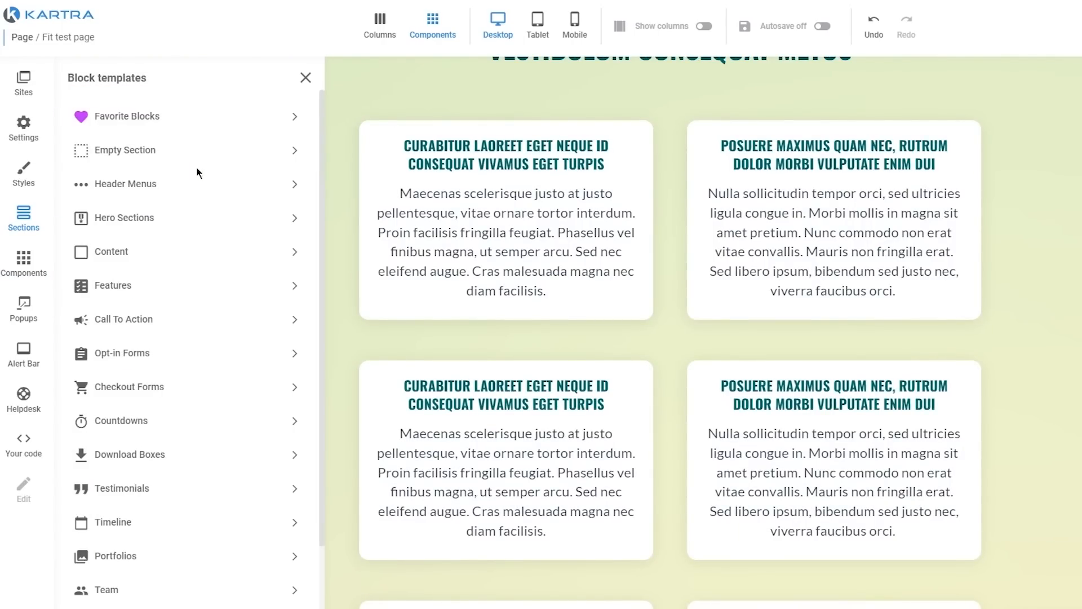
scroll(241, 397, "down", 2)
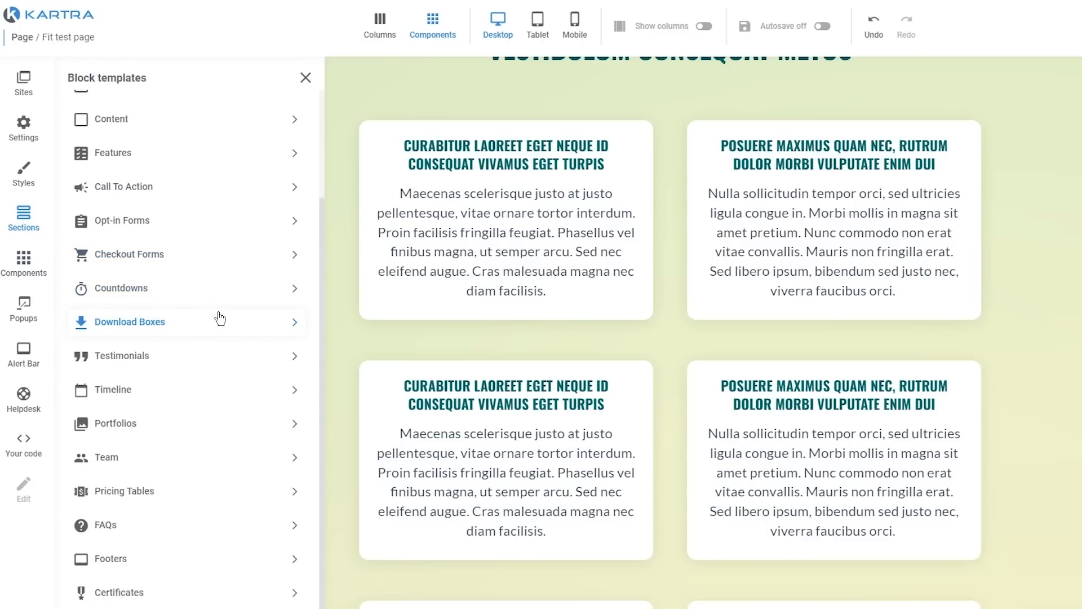
Delete the Frequently Asked Questions section from the page.
scroll(992, 153, "down", 20)
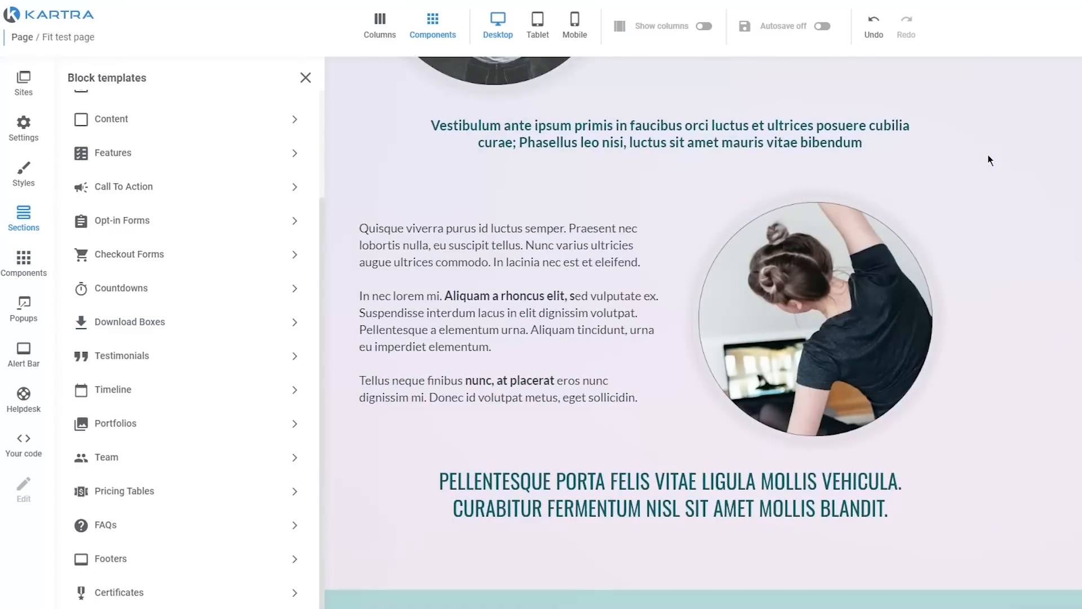
scroll(988, 179, "down", 20)
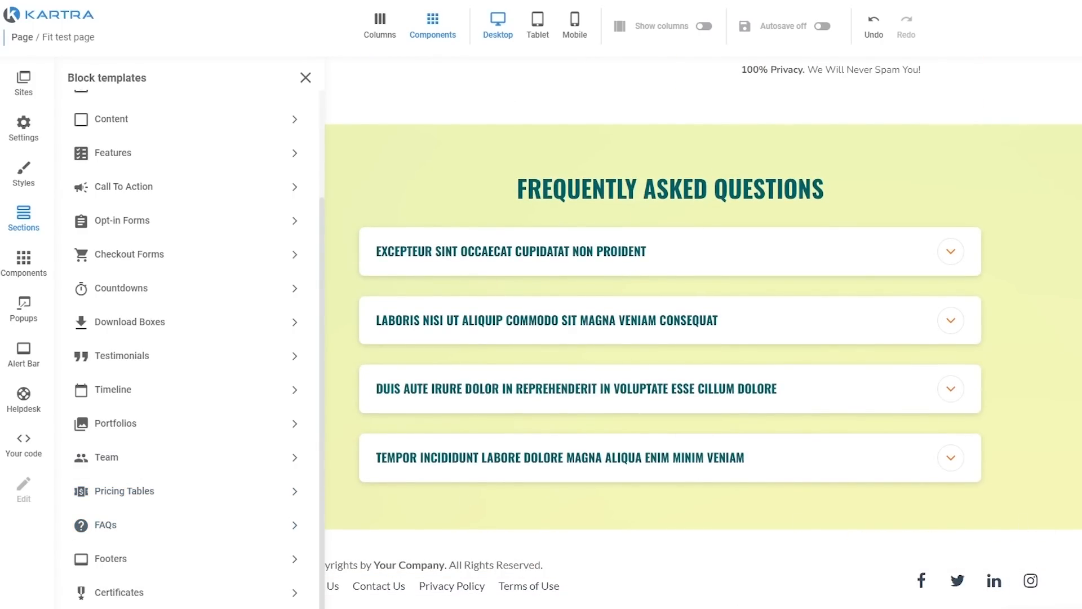
scroll(670, 338, "up", 6)
scroll(670, 338, "down", 5)
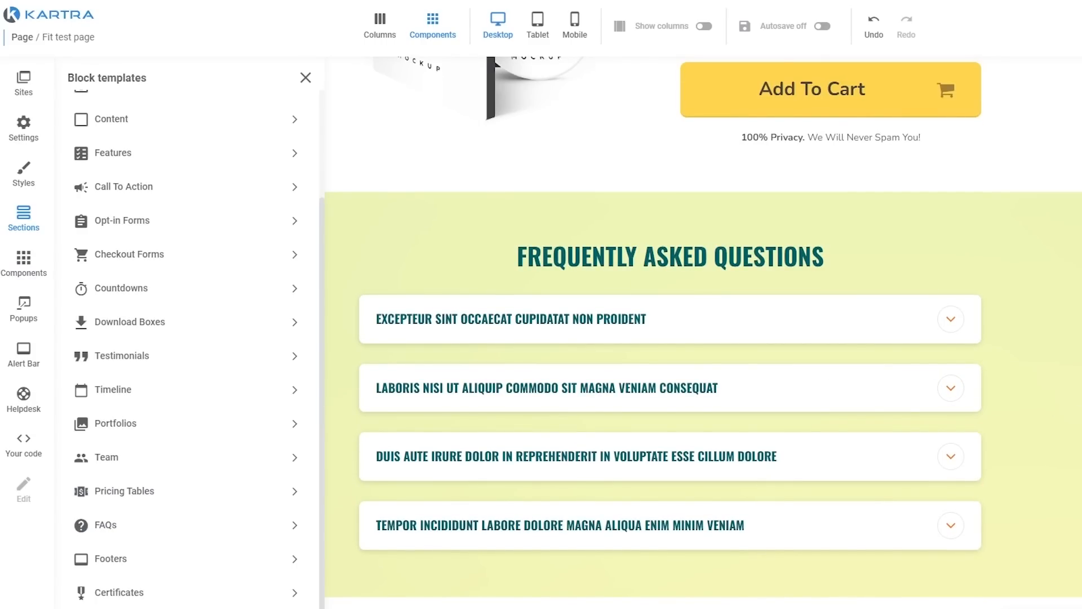
left_click(720, 242)
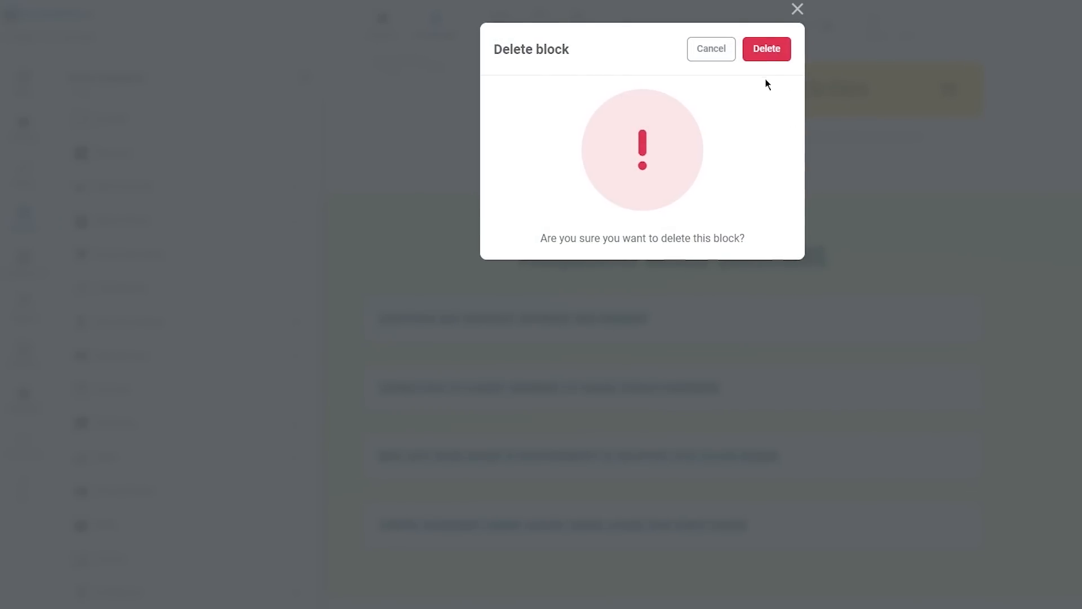
left_click(785, 55)
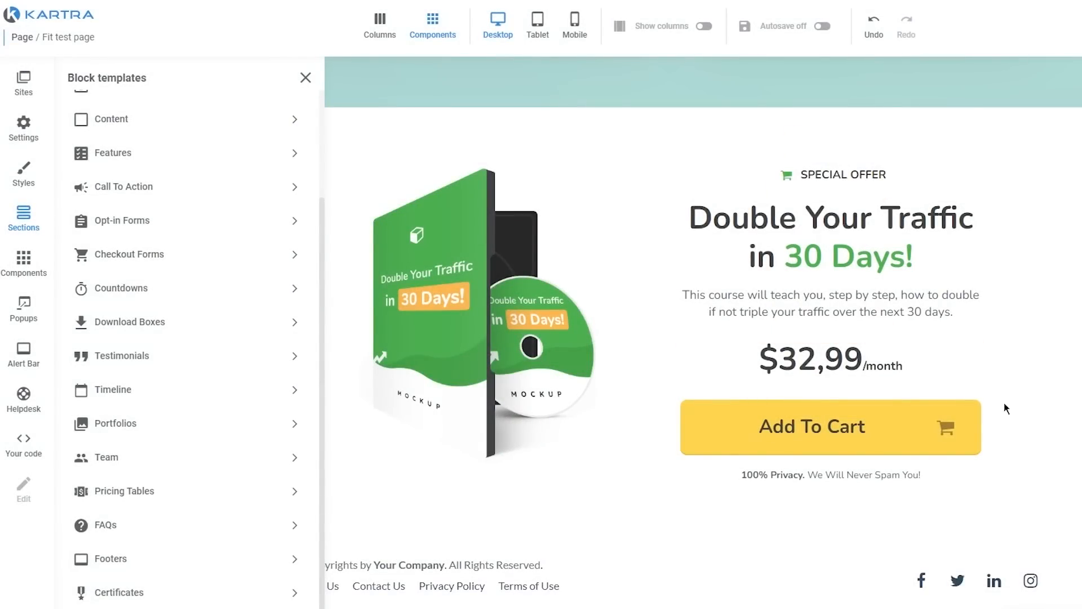
Delete the existing white footer block with the copyright line and social icons.
scroll(738, 504, "up", 5)
scroll(739, 505, "down", 5)
left_click(1079, 579)
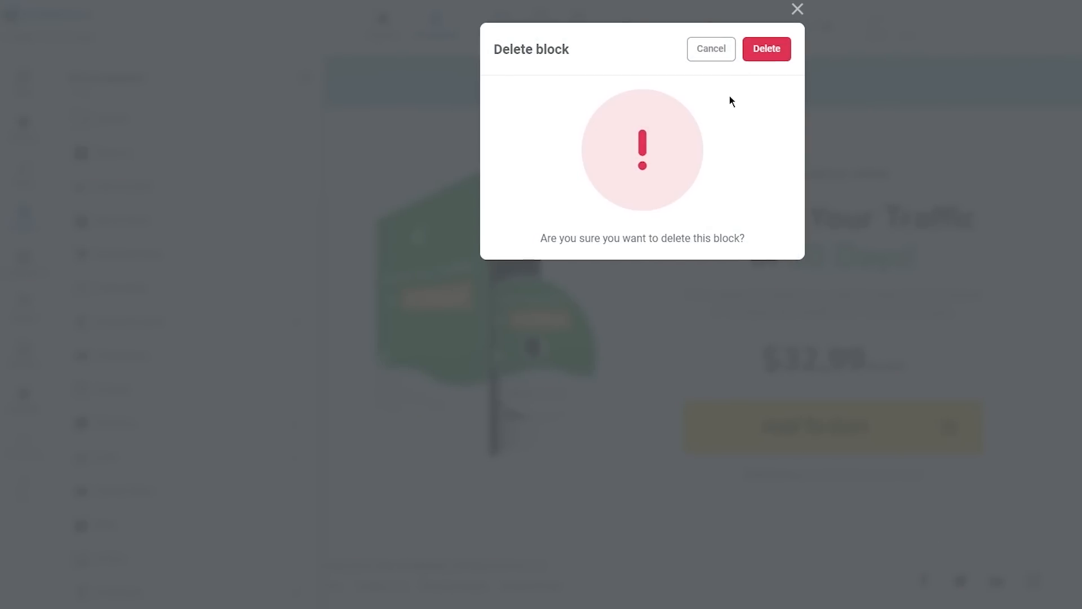
left_click(768, 51)
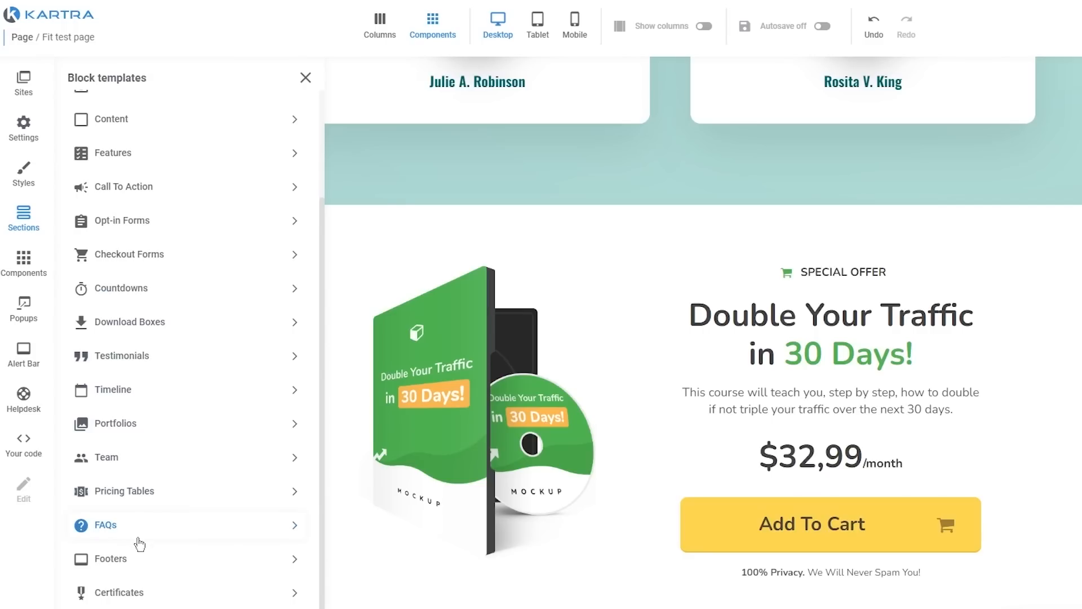
Add the black footer template with a centred logo and coloured social icons below the special offer section.
left_click(139, 572)
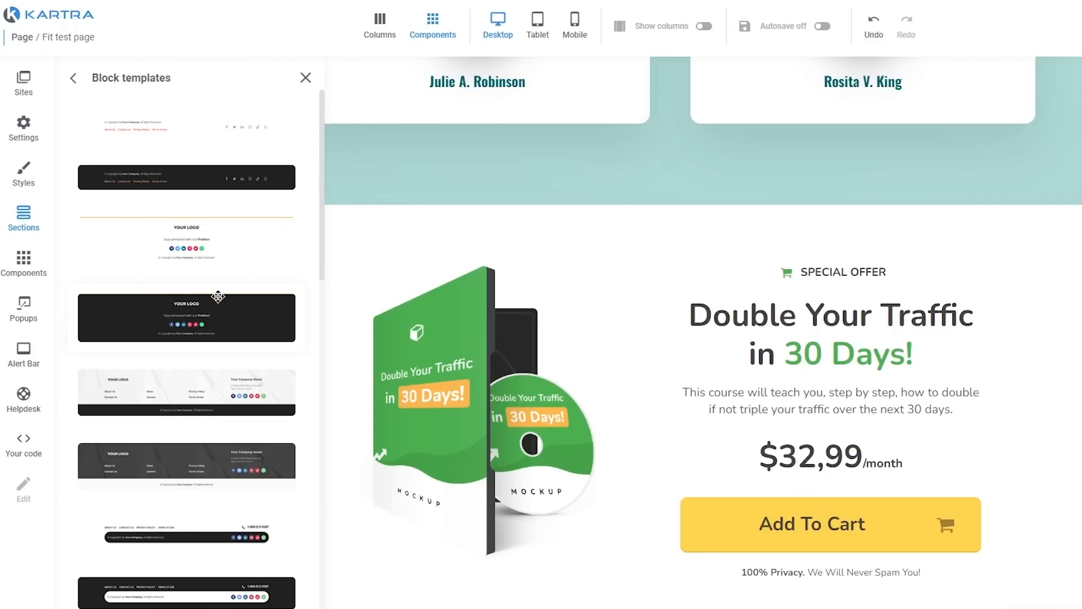
scroll(223, 304, "up", 1)
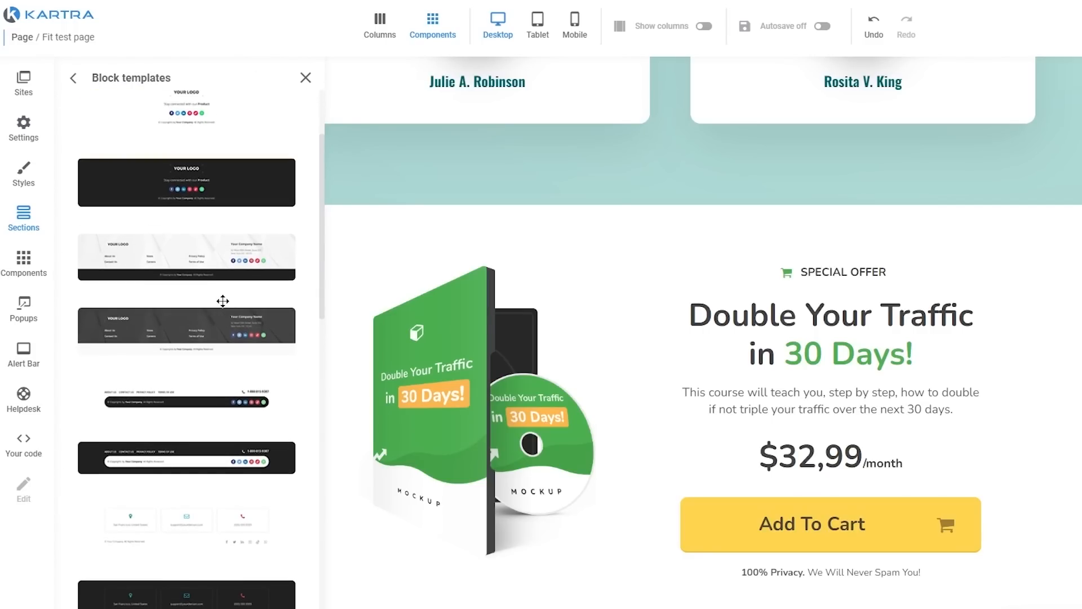
scroll(221, 257, "down", 5)
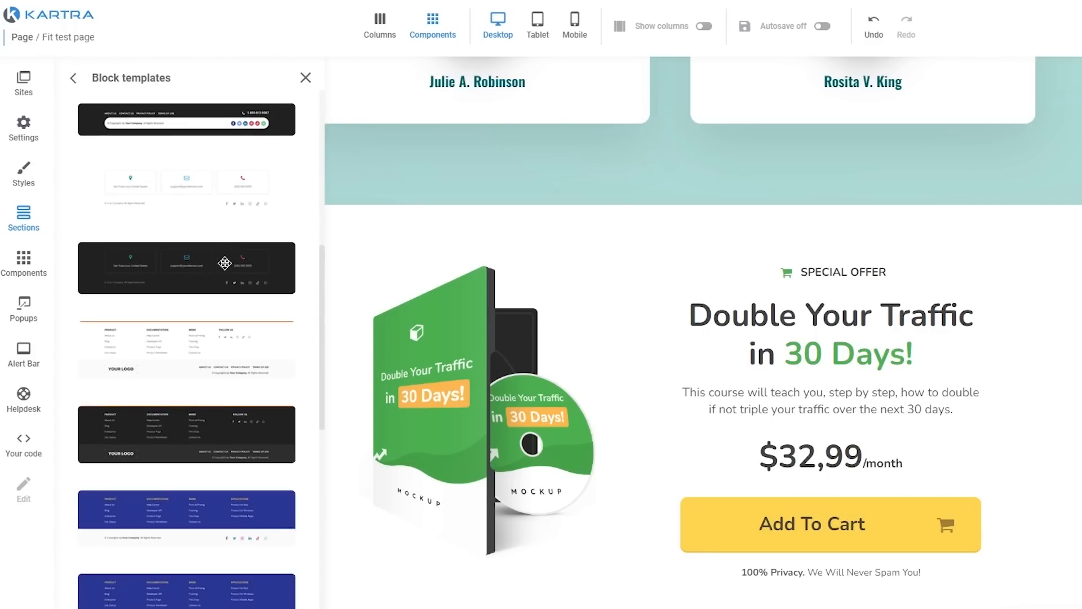
scroll(225, 262, "down", 4)
scroll(223, 260, "up", 10)
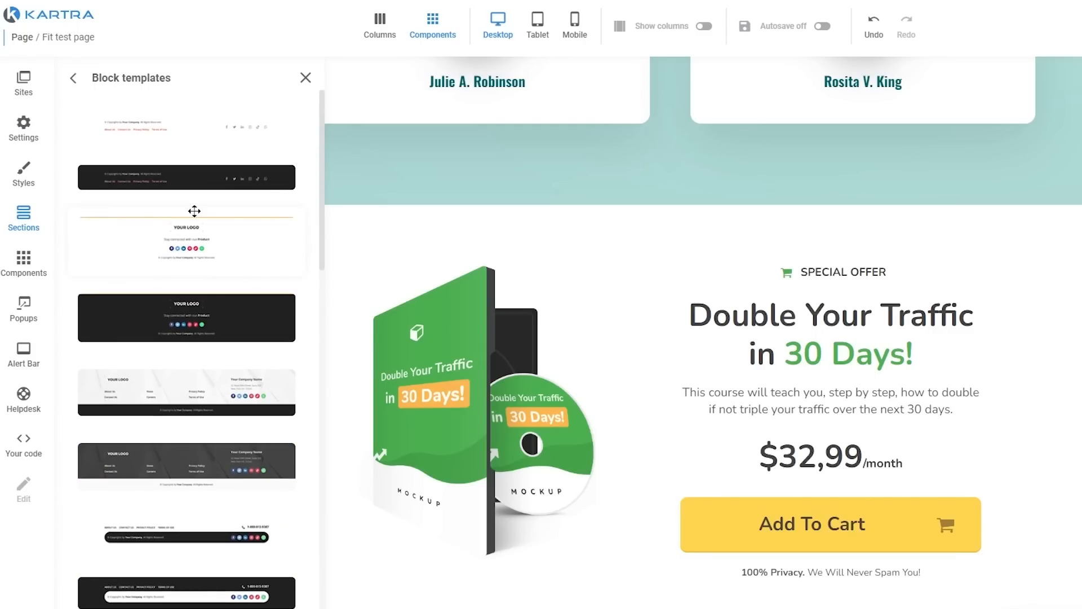
left_click_drag(182, 319, 648, 590)
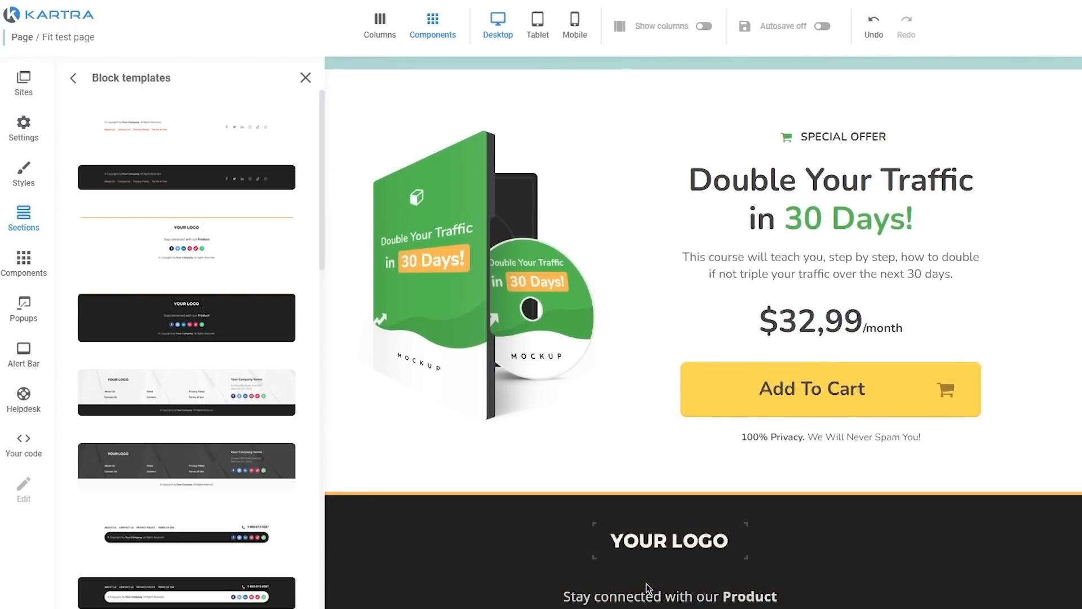
Try linking the footer's TikTok icon to another page using an external custom URL, and close its configuration without applying.
scroll(649, 590, "down", 2)
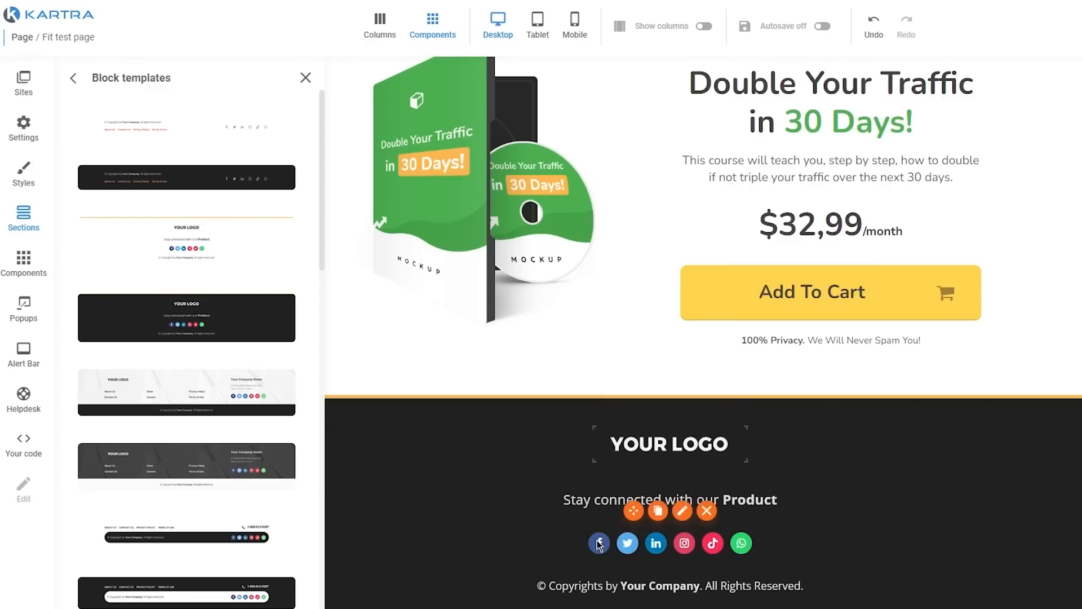
mouse_move(656, 555)
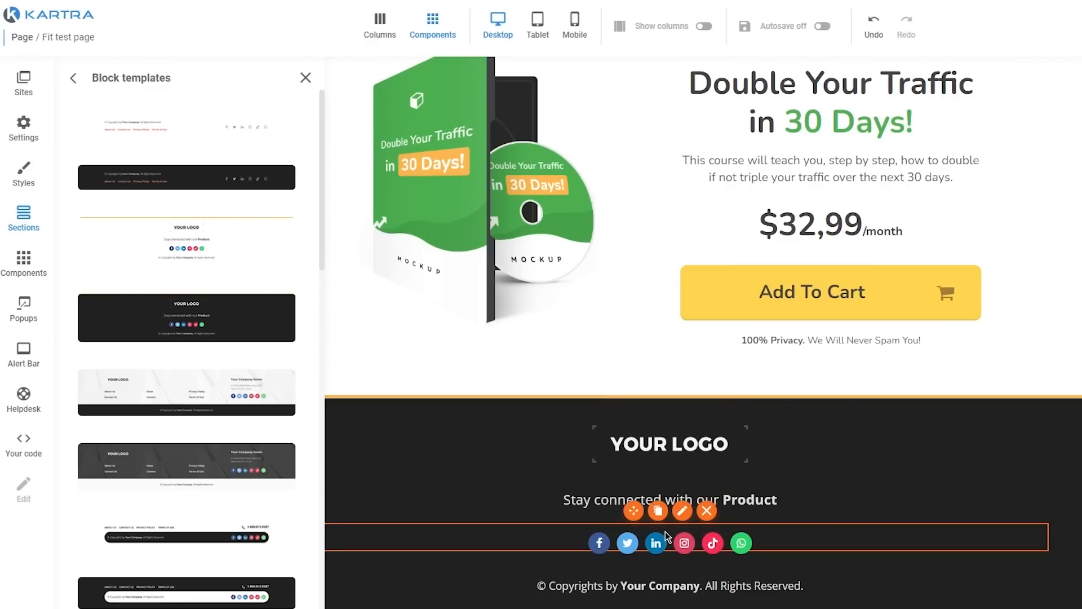
mouse_move(709, 541)
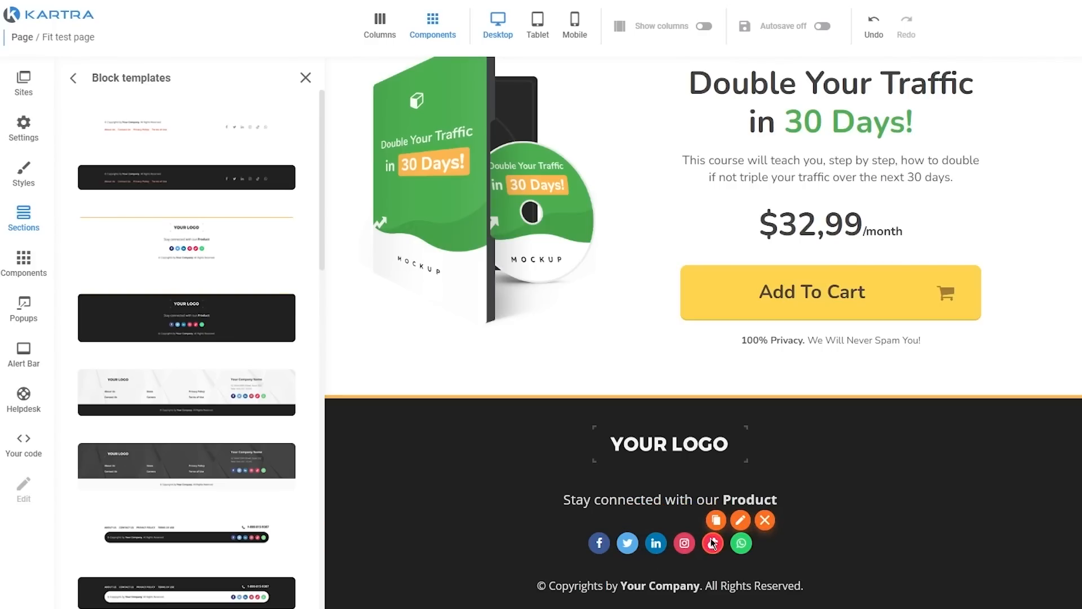
left_click(743, 521)
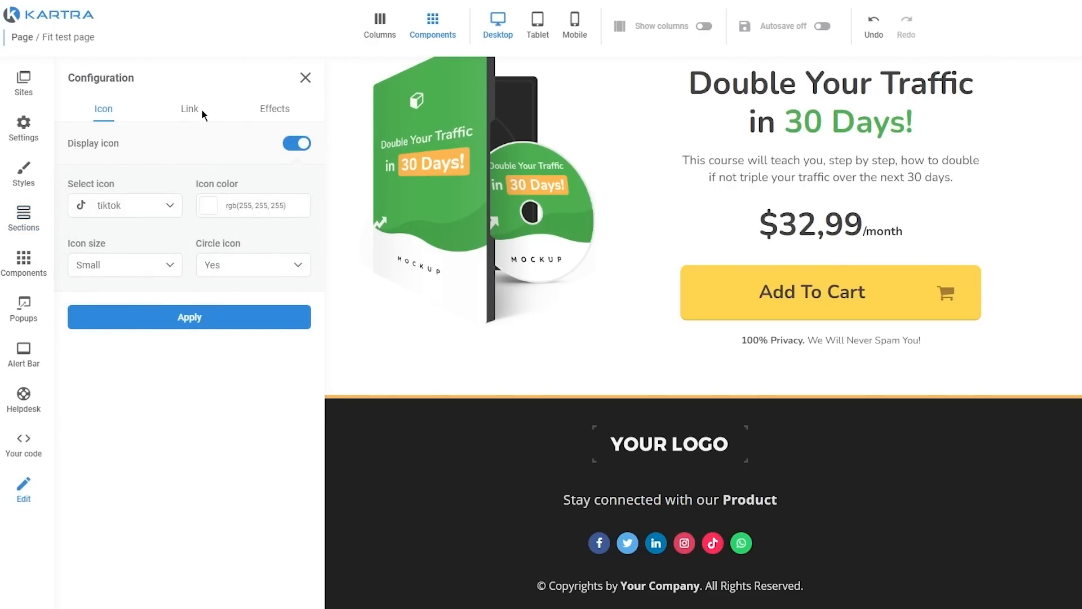
left_click(189, 109)
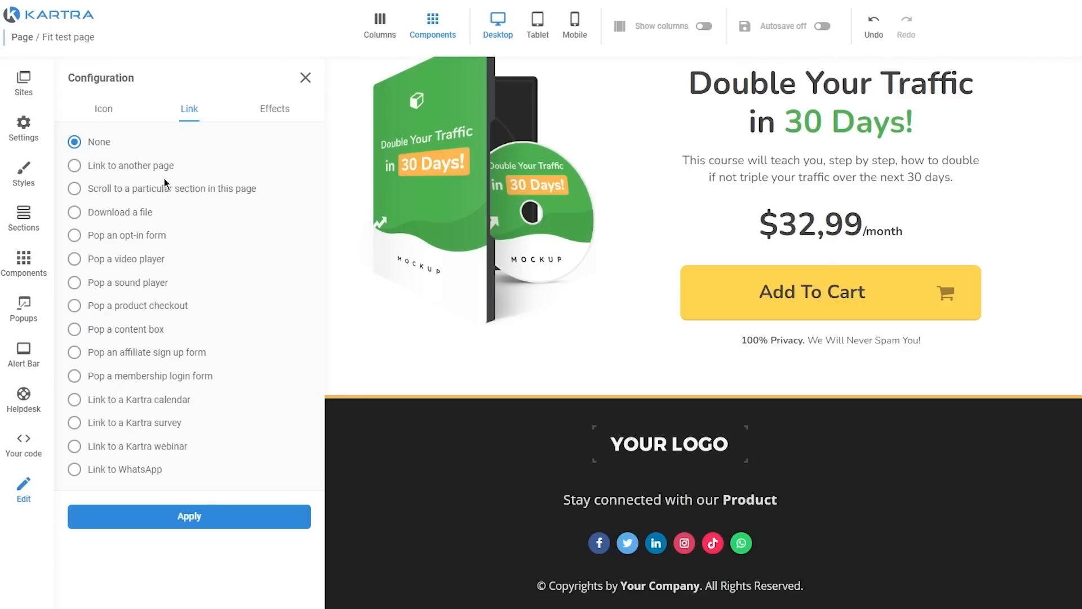
left_click(135, 170)
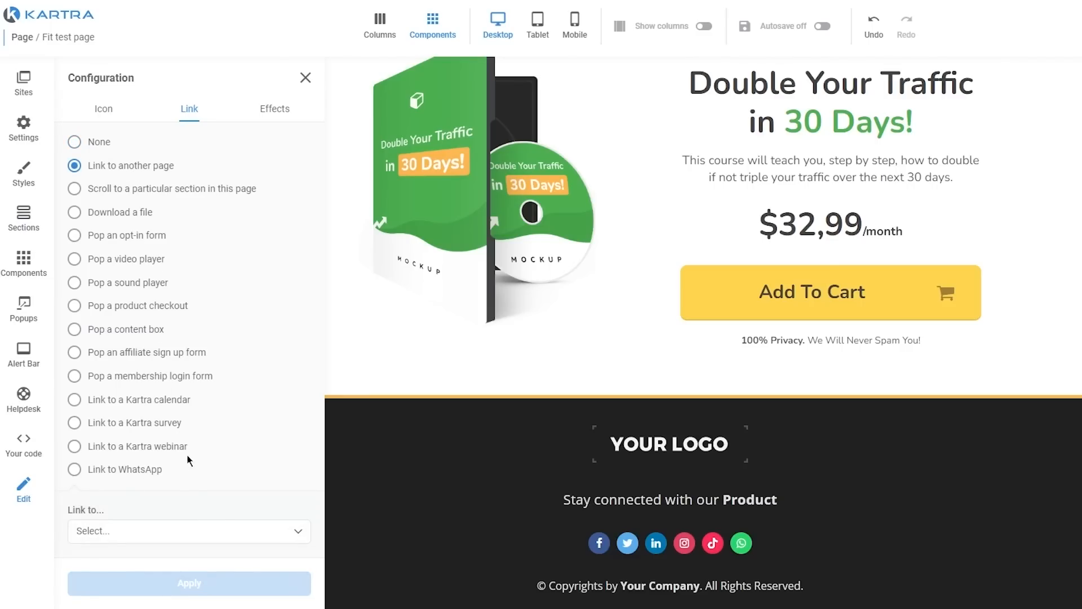
left_click(161, 528)
left_click(154, 604)
scroll(214, 498, "down", 1)
left_click(107, 546)
left_click(107, 546)
left_click(234, 533)
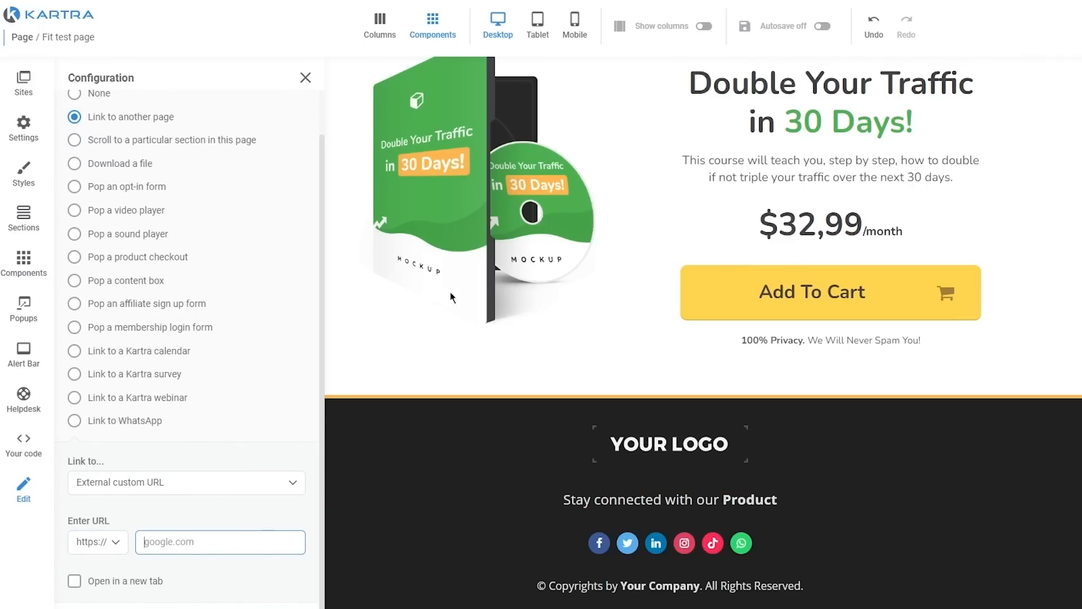
left_click(309, 77)
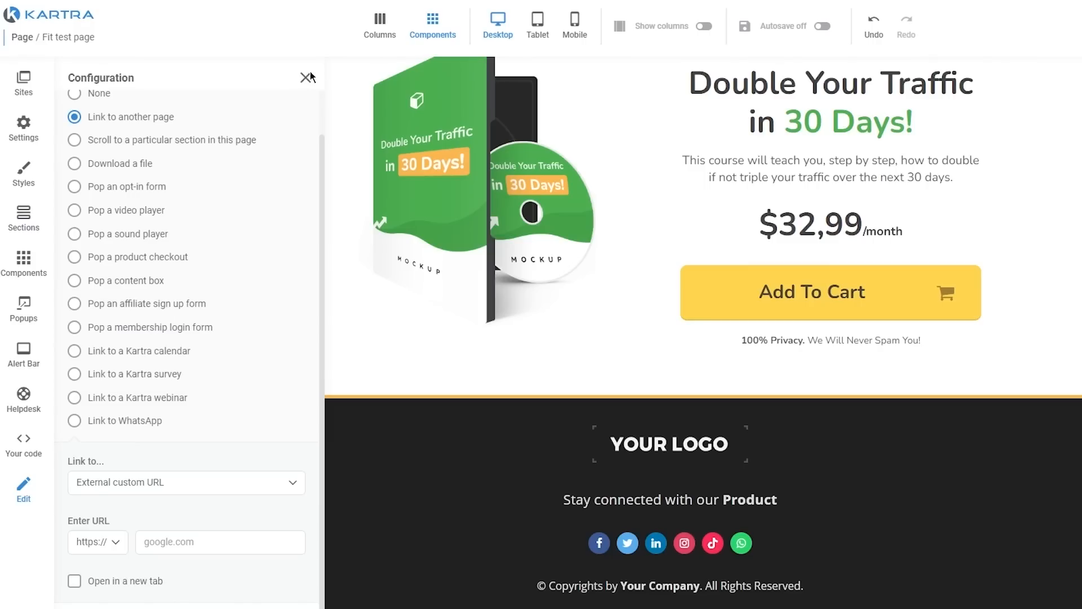
left_click(305, 79)
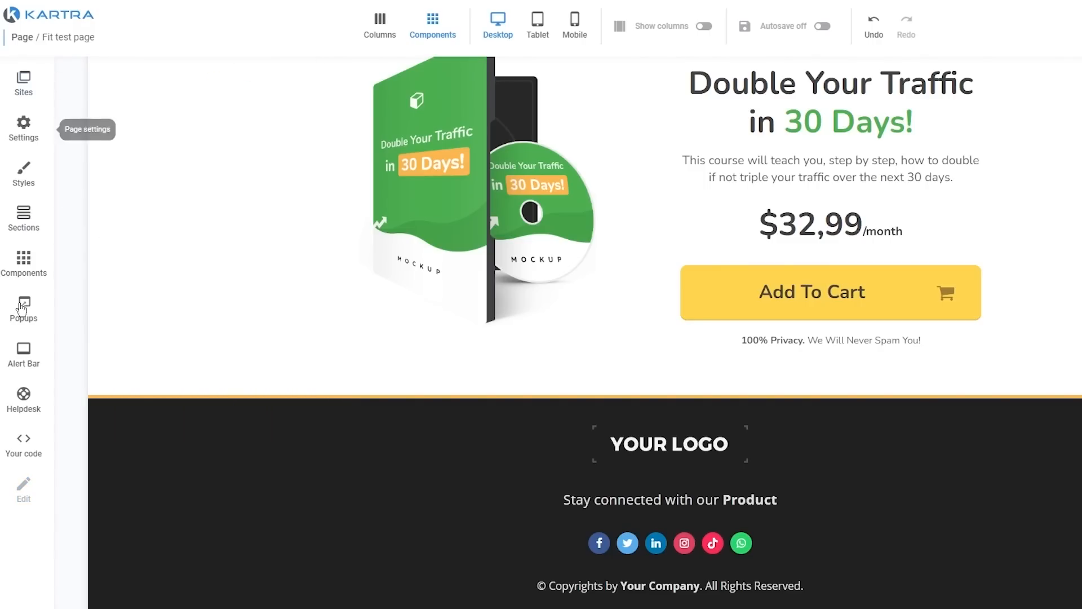
Add a text component above the woman's photo in the hero section at the start of the page.
scroll(226, 276, "up", 10)
scroll(225, 278, "up", 15)
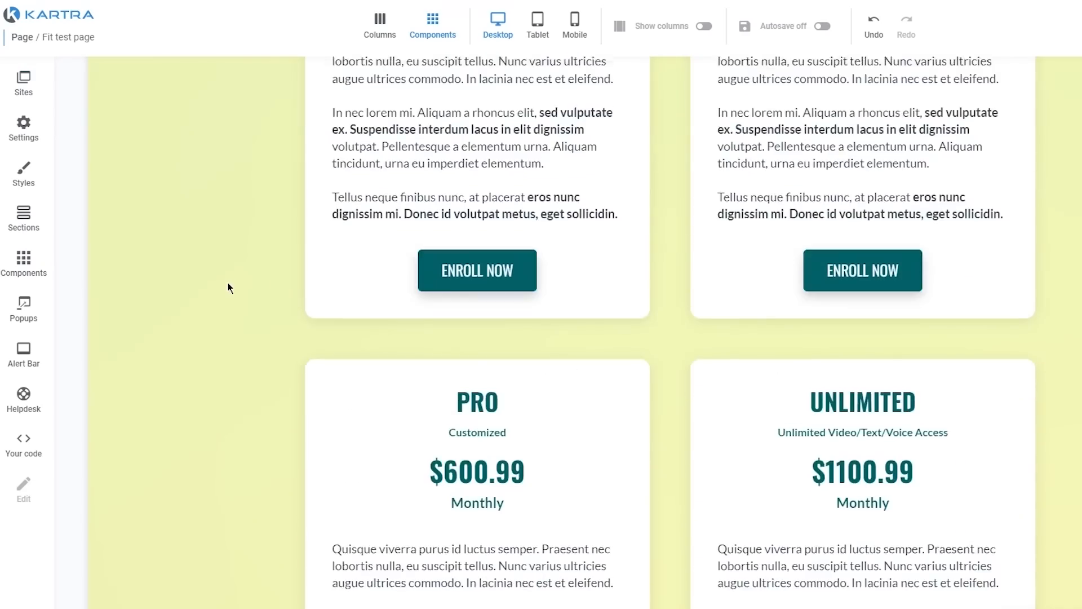
scroll(223, 294, "up", 20)
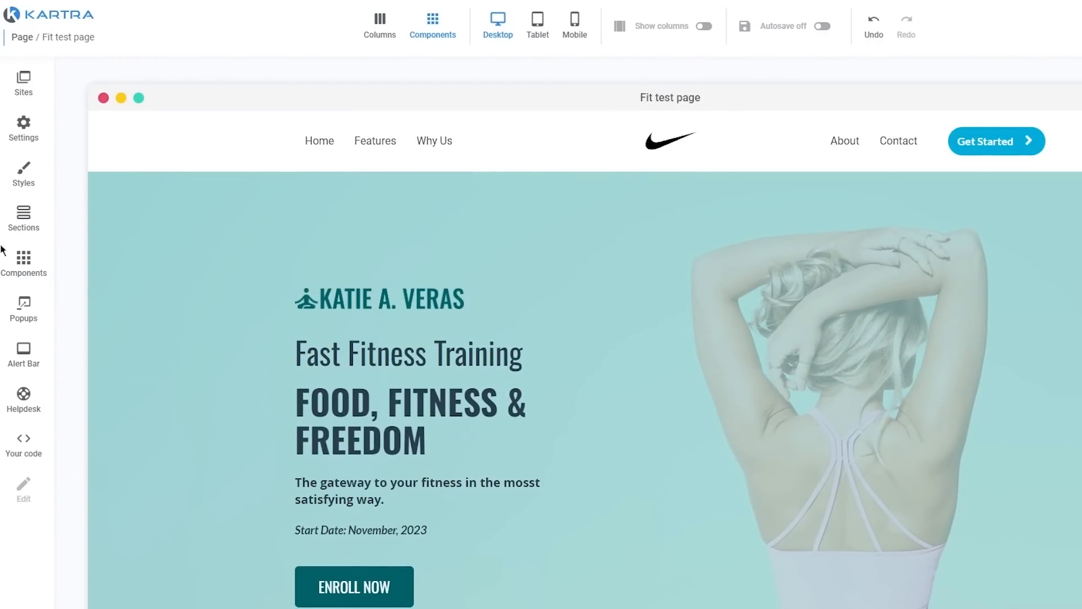
left_click(22, 261)
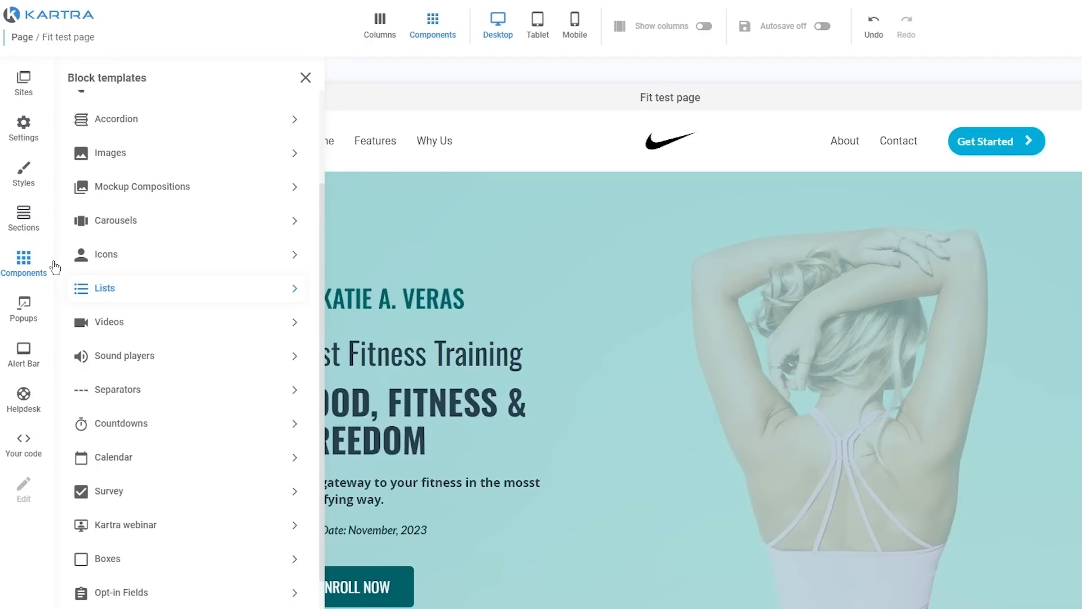
scroll(161, 239, "up", 3)
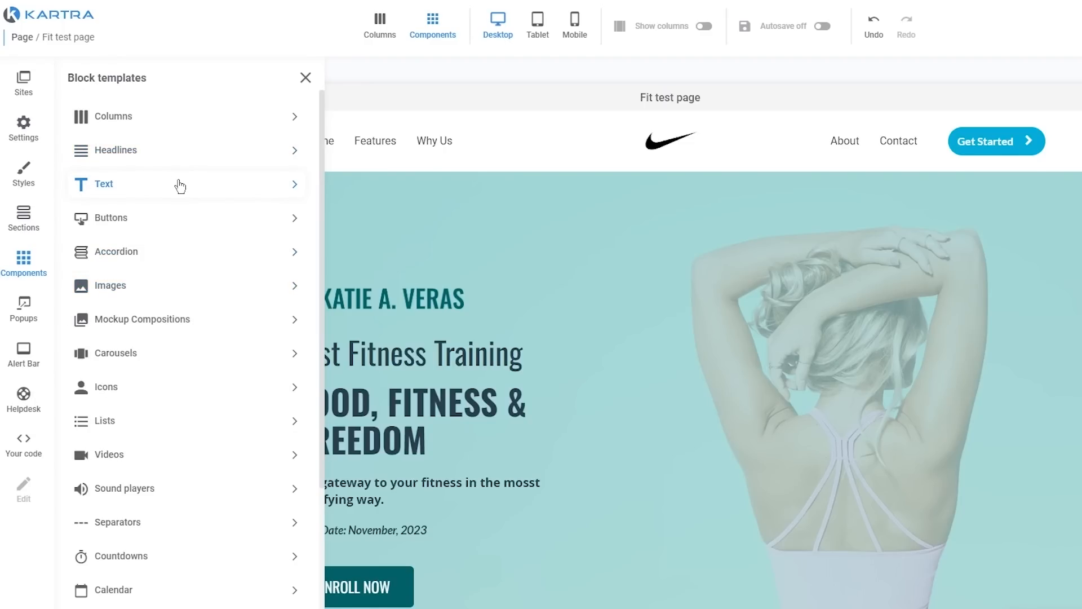
scroll(195, 220, "down", 4)
scroll(186, 215, "up", 4)
left_click(132, 187)
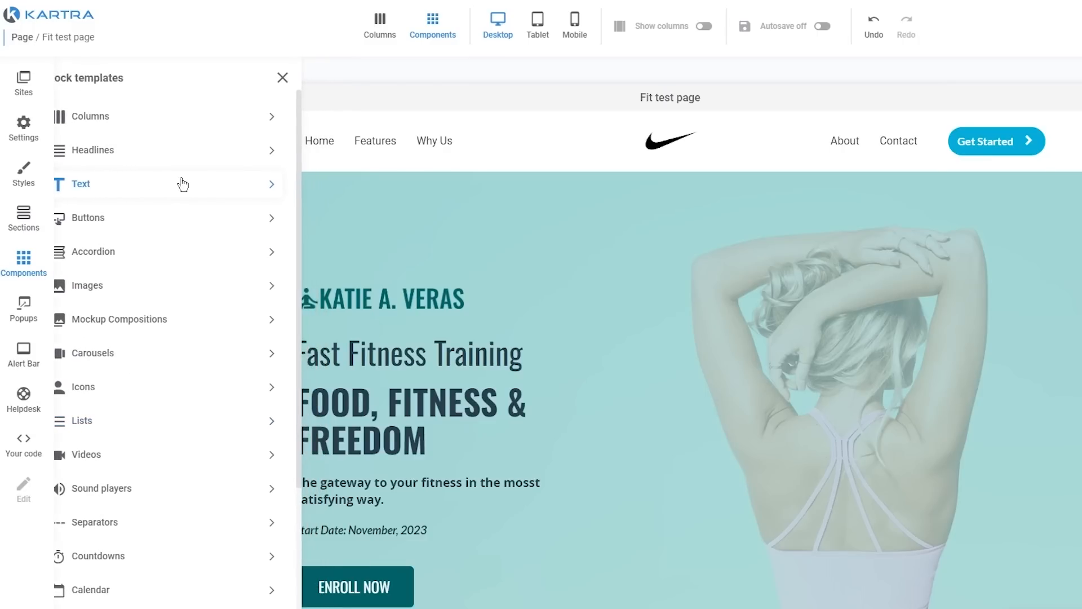
mouse_move(166, 148)
left_mouse_down()
mouse_move(276, 206)
mouse_move(634, 357)
mouse_move(361, 410)
mouse_move(405, 396)
mouse_move(467, 410)
mouse_move(761, 238)
mouse_move(816, 230)
left_mouse_up()
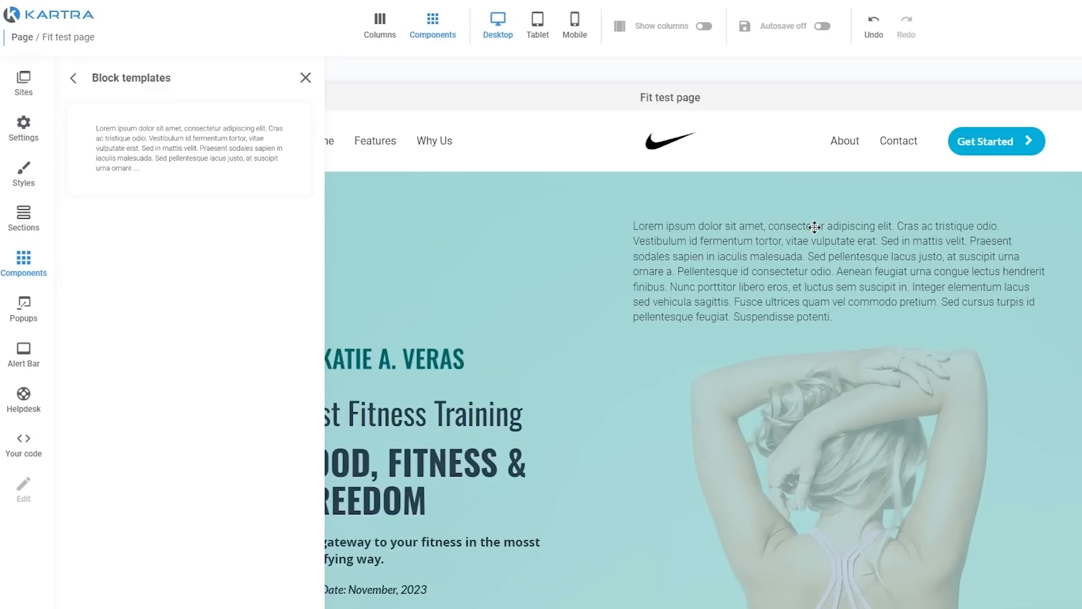
Delete all the lorem ipsum placeholder text from the new text component above the hero photo.
left_click(858, 296)
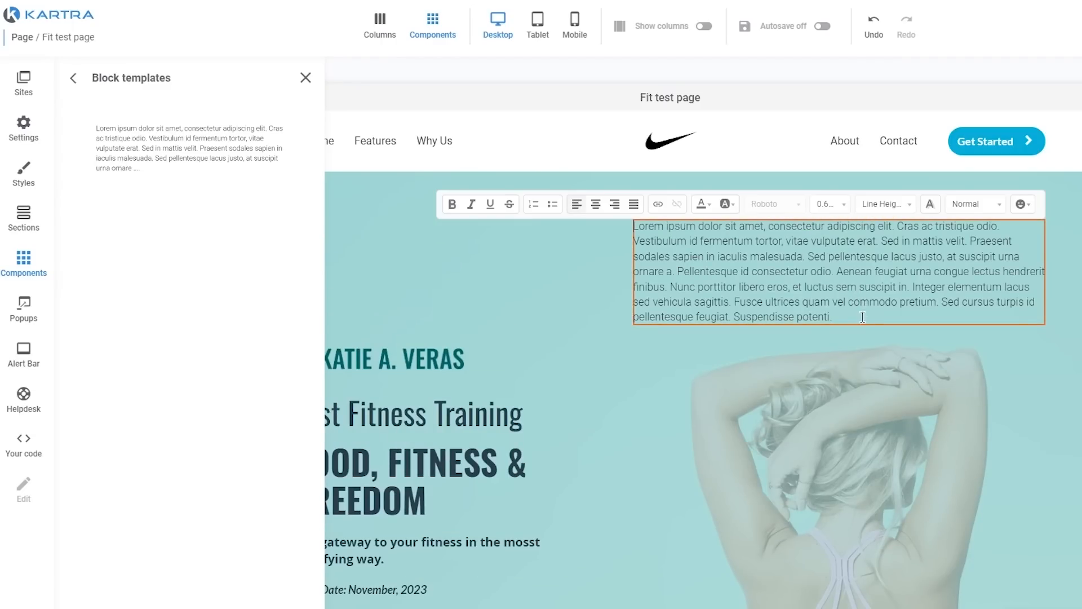
left_click(841, 316)
left_click_drag(842, 316, 622, 242)
key("BackSpace")
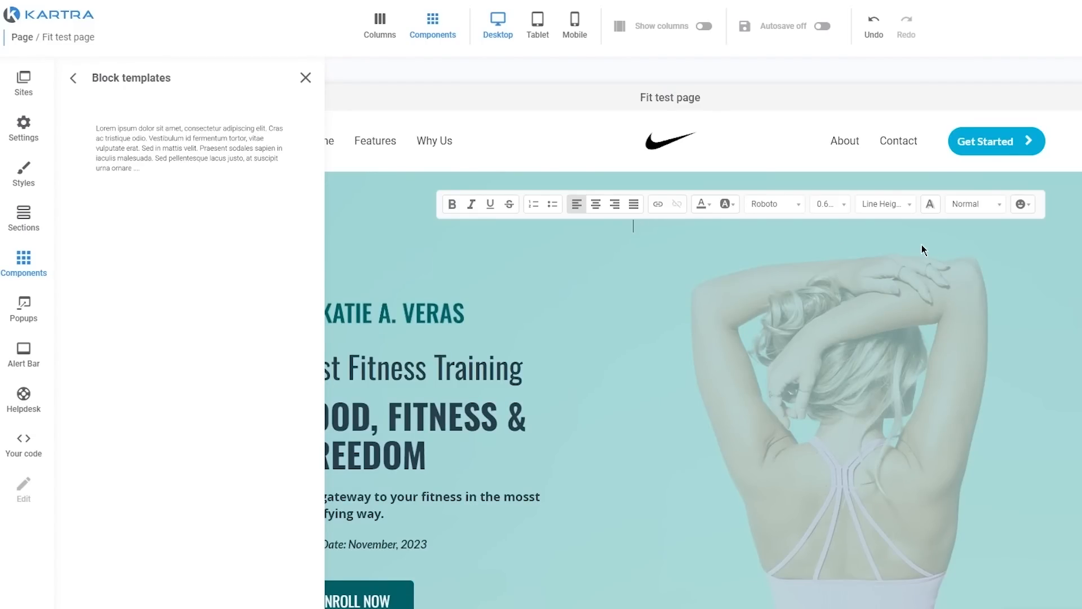
Try to add the largest person icon from the Icons components to the page header.
left_click(73, 84)
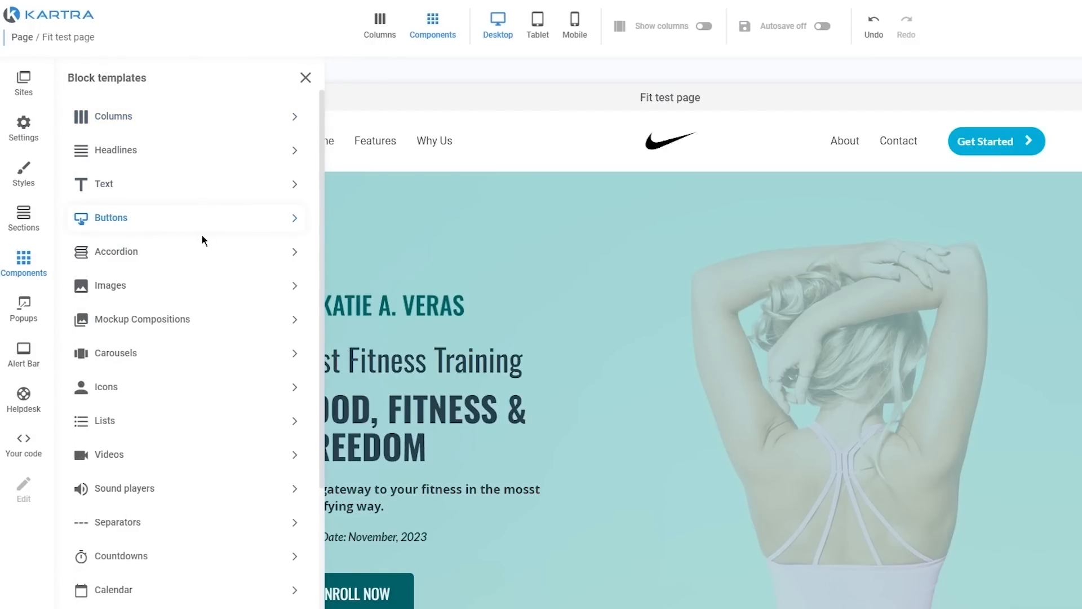
scroll(218, 219, "down", 3)
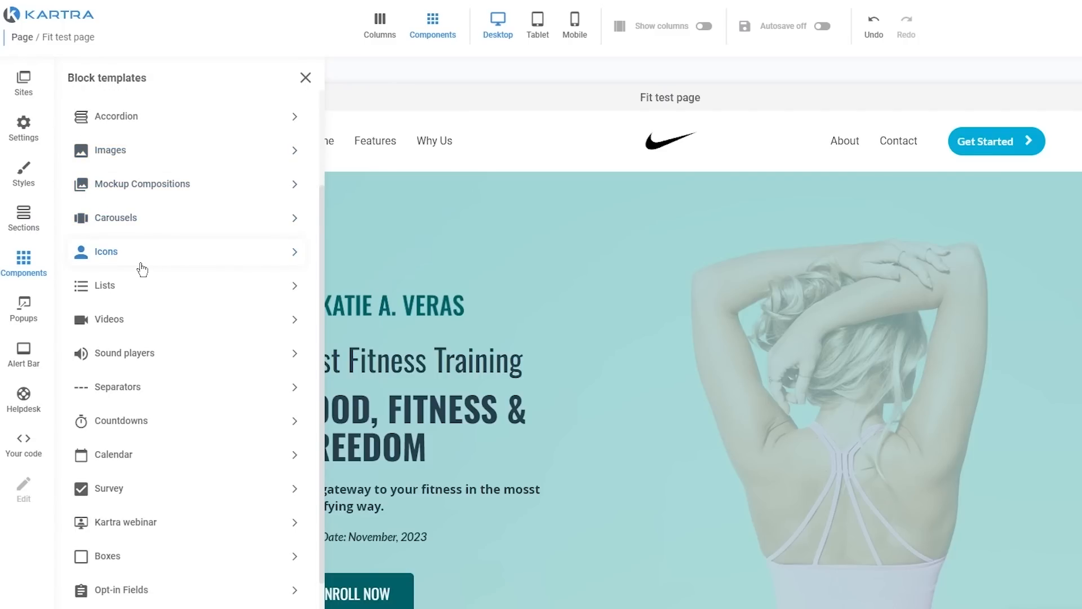
scroll(140, 266, "down", 3)
left_click(129, 153)
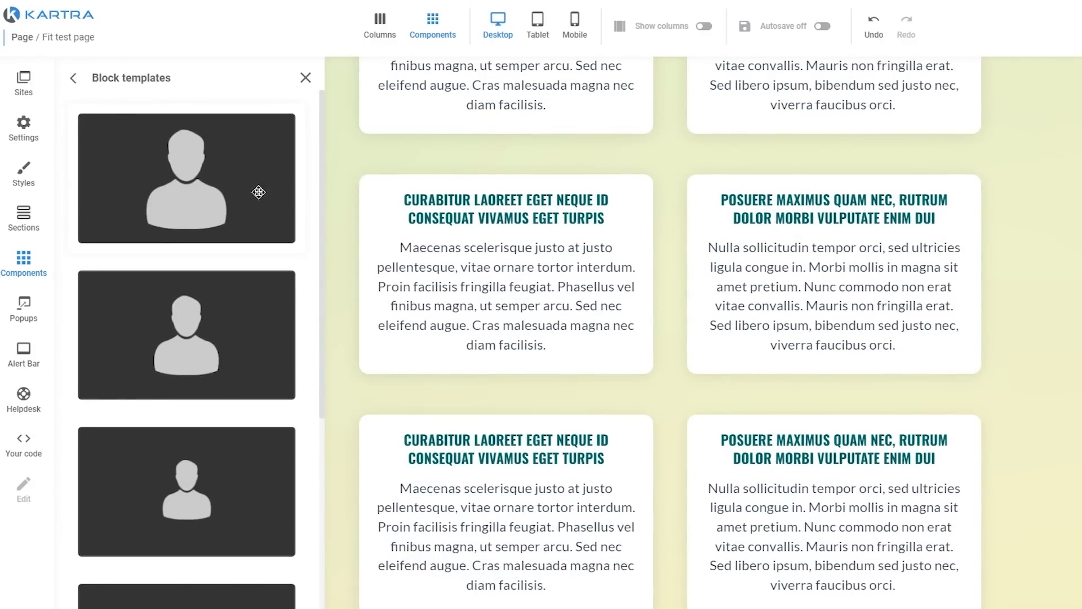
scroll(548, 278, "up", 13)
left_click_drag(161, 159, 669, 104)
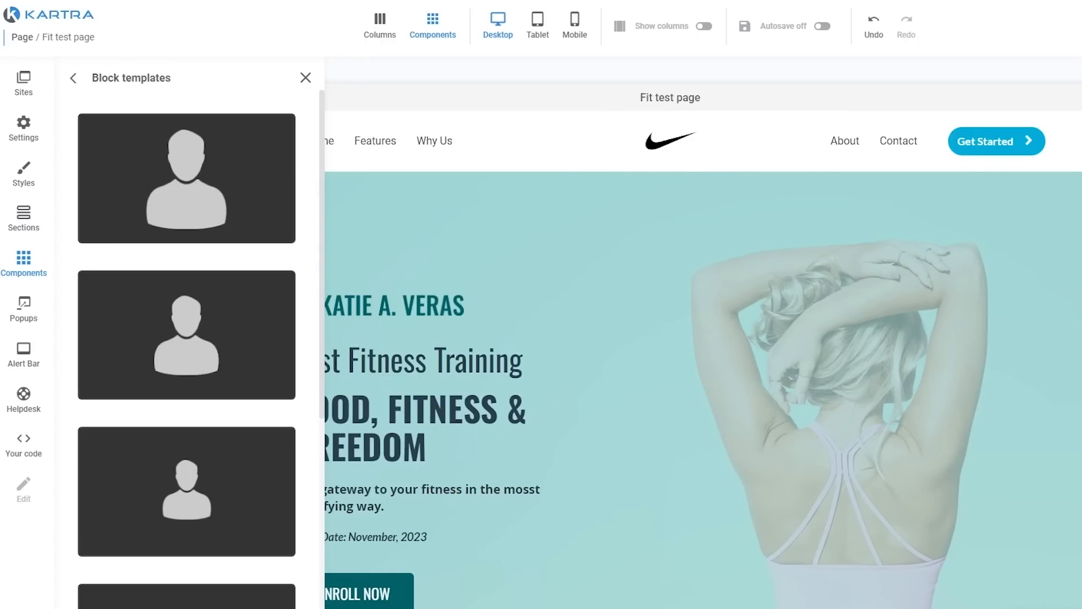
Review the page sections from the hero down to the footer's social icons and back up.
scroll(522, 309, "down", 20)
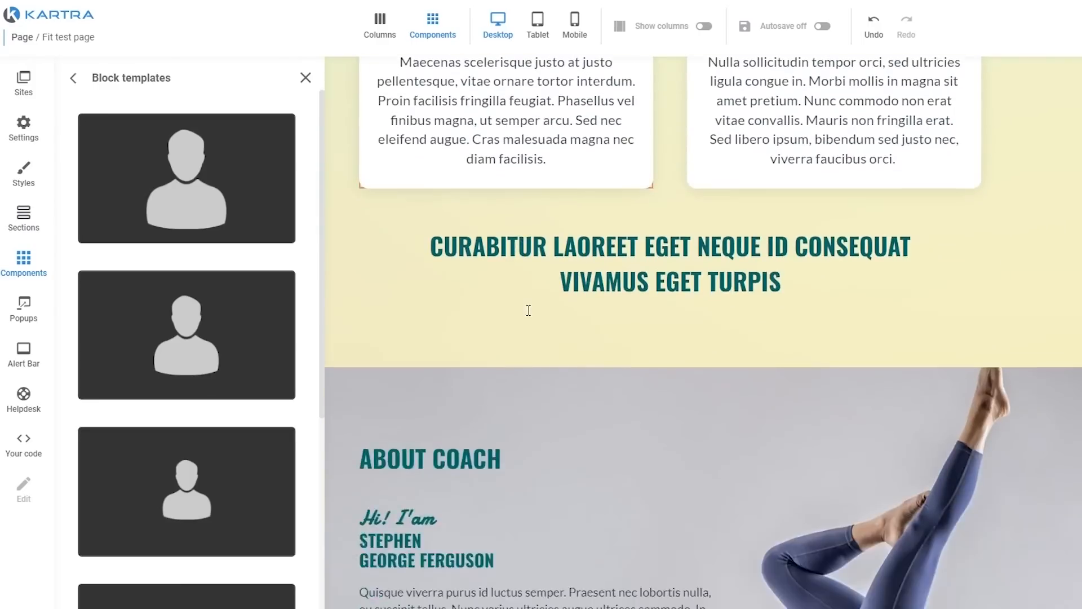
scroll(543, 309, "down", 20)
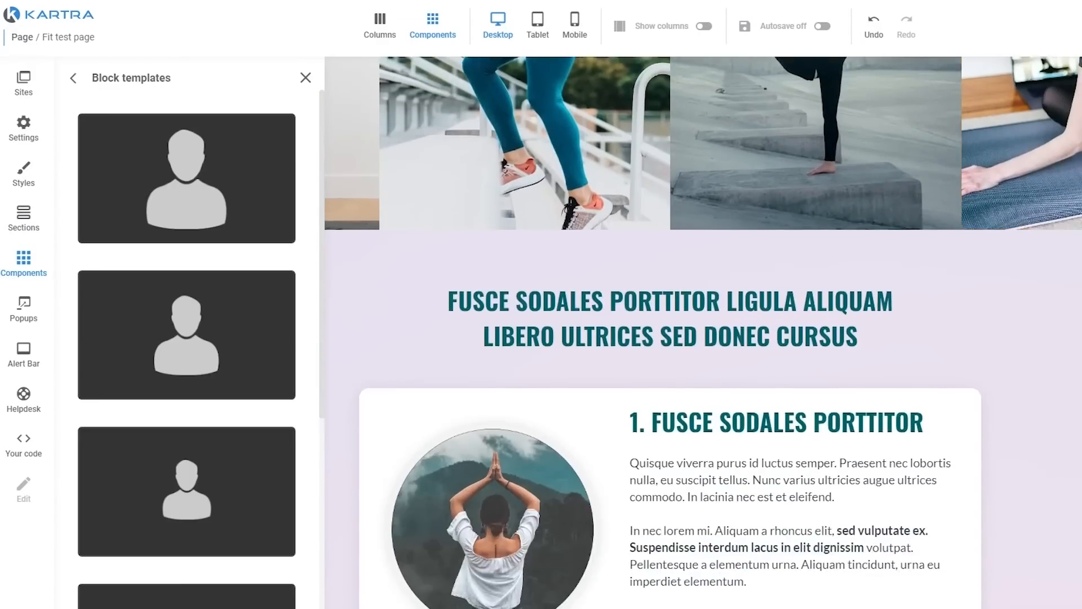
scroll(704, 332, "down", 20)
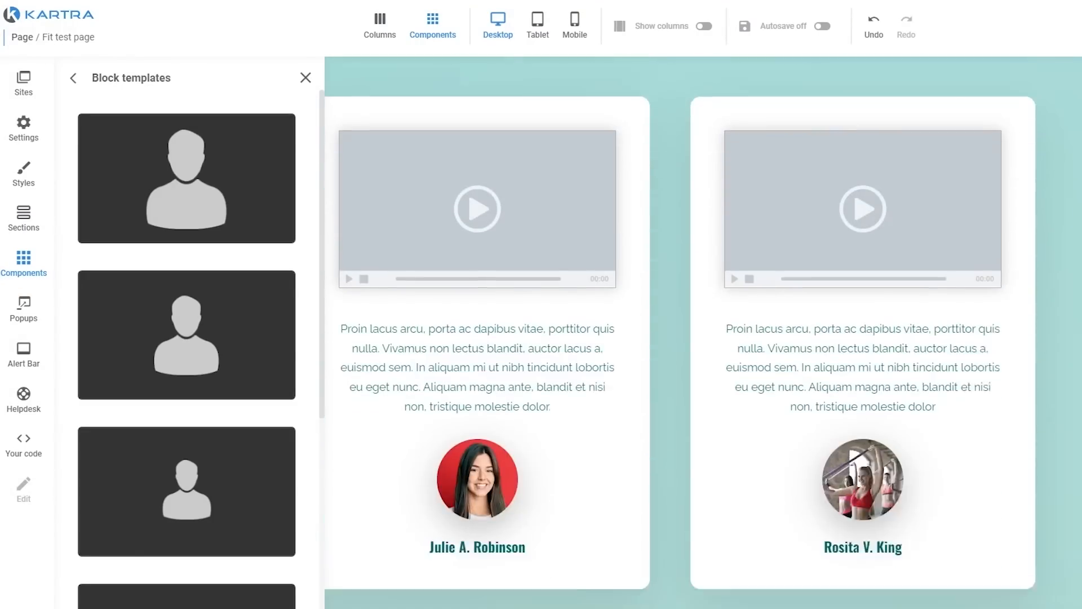
scroll(677, 507, "down", 5)
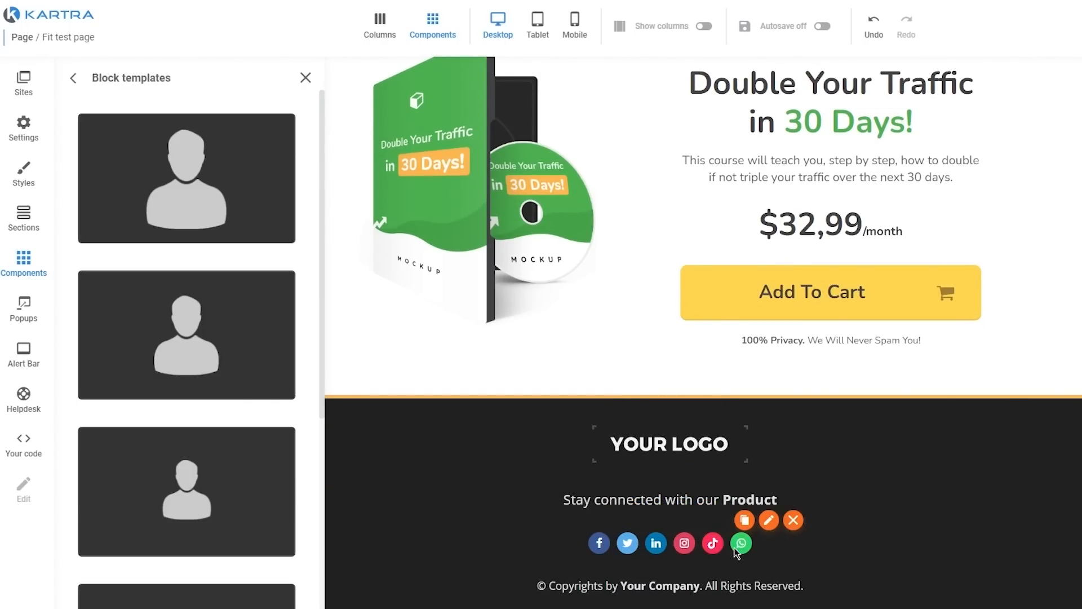
scroll(840, 437, "up", 15)
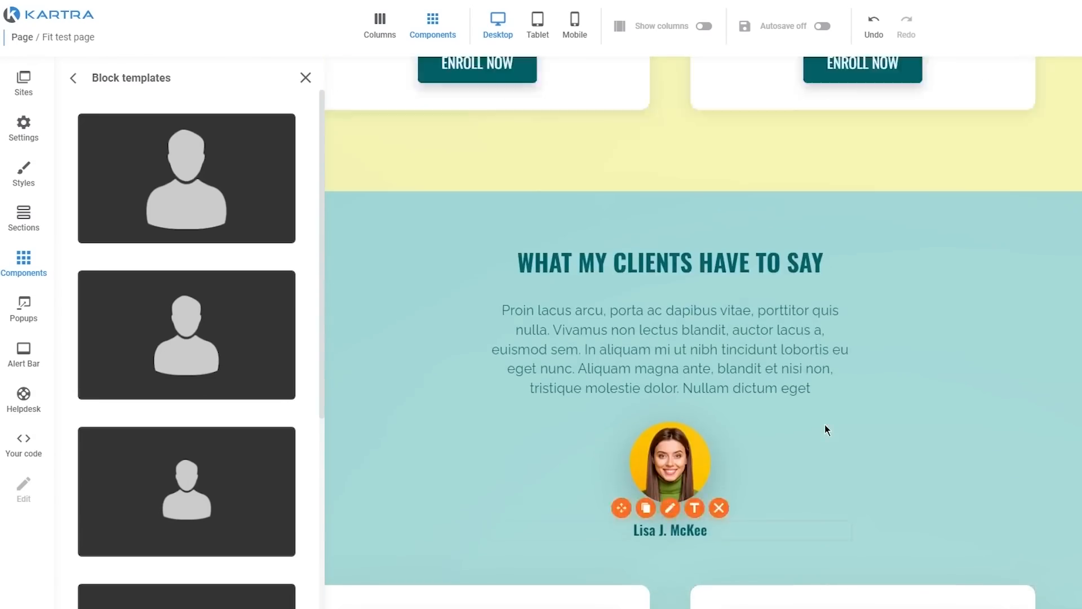
scroll(826, 430, "up", 15)
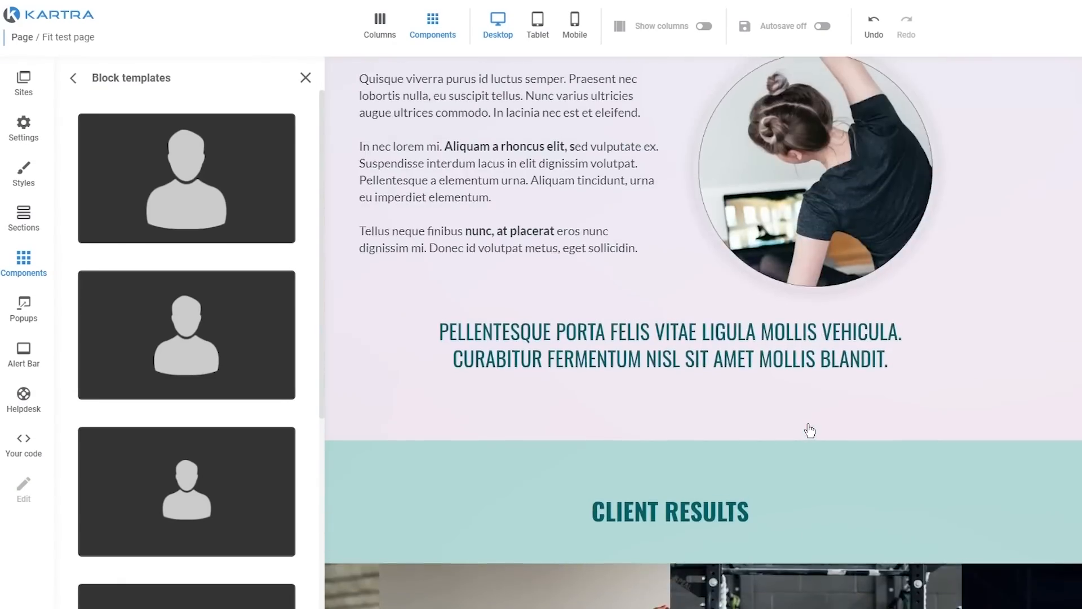
scroll(811, 430, "up", 10)
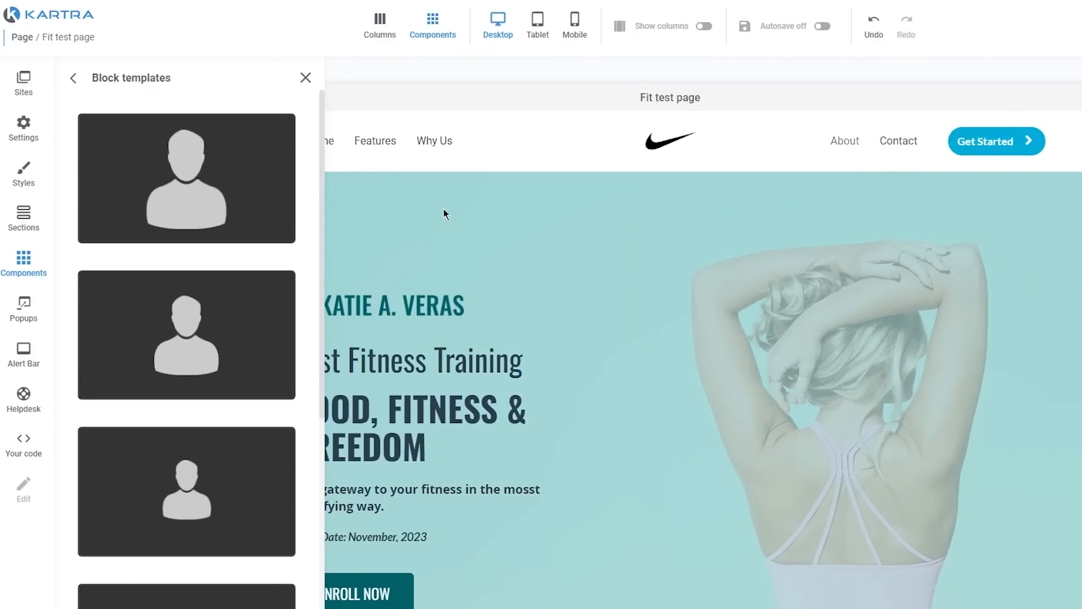
Add the smallest person icon component below the Nike logo in the page header.
scroll(125, 520, "down", 1)
scroll(207, 519, "down", 5)
scroll(798, 430, "up", 4)
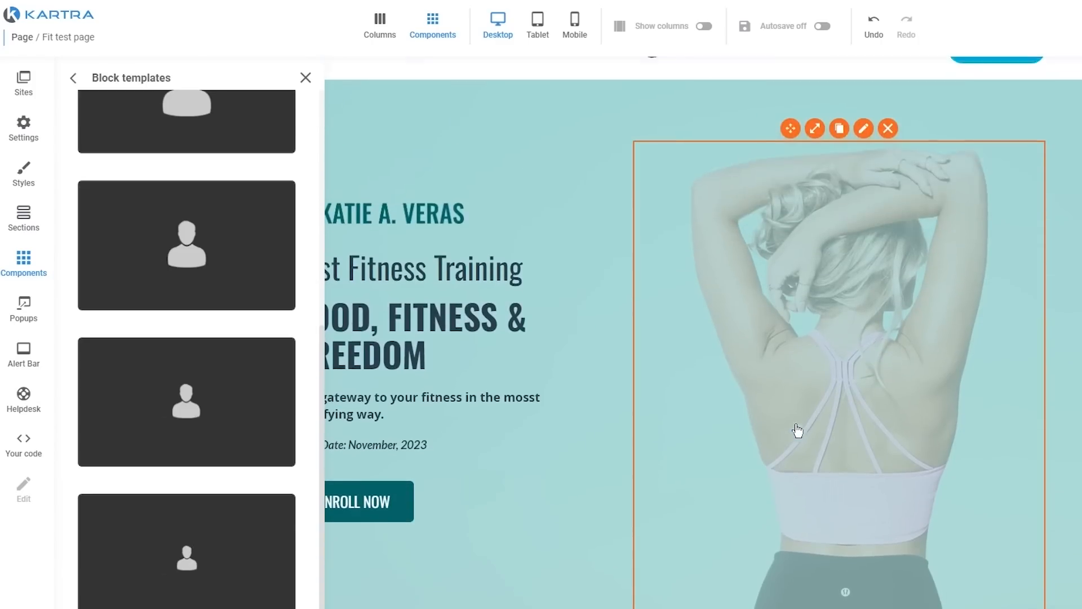
mouse_move(186, 562)
left_mouse_down()
mouse_move(1043, 210)
mouse_move(1061, 148)
mouse_move(894, 319)
mouse_move(684, 314)
mouse_move(674, 235)
mouse_move(672, 319)
mouse_move(655, 310)
mouse_move(650, 296)
mouse_move(749, 229)
mouse_move(670, 248)
mouse_move(662, 317)
left_mouse_up()
left_click_drag(662, 326, 664, 327)
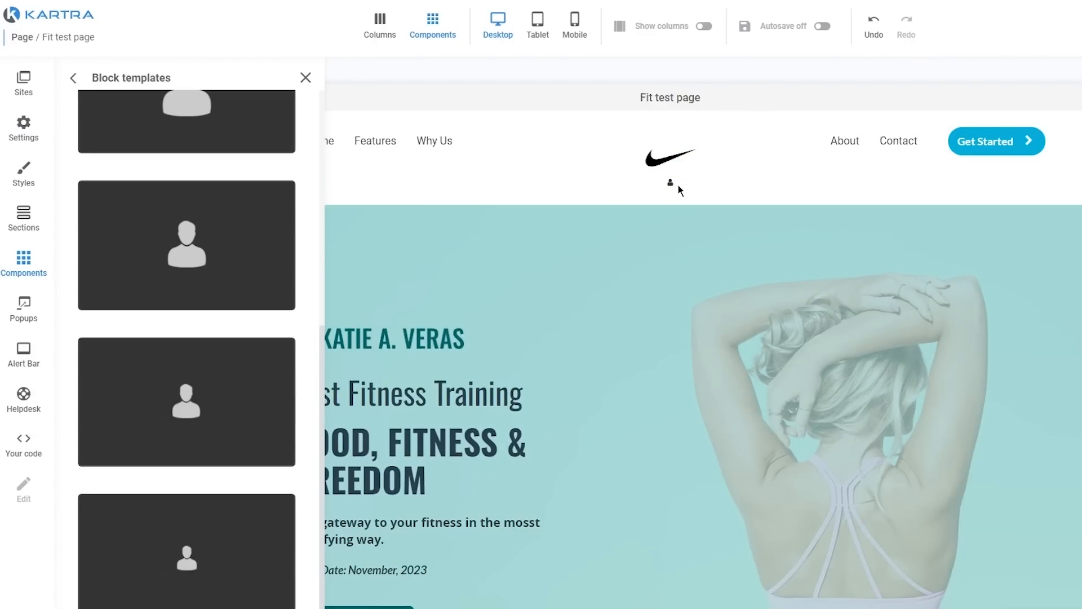
mouse_move(719, 160)
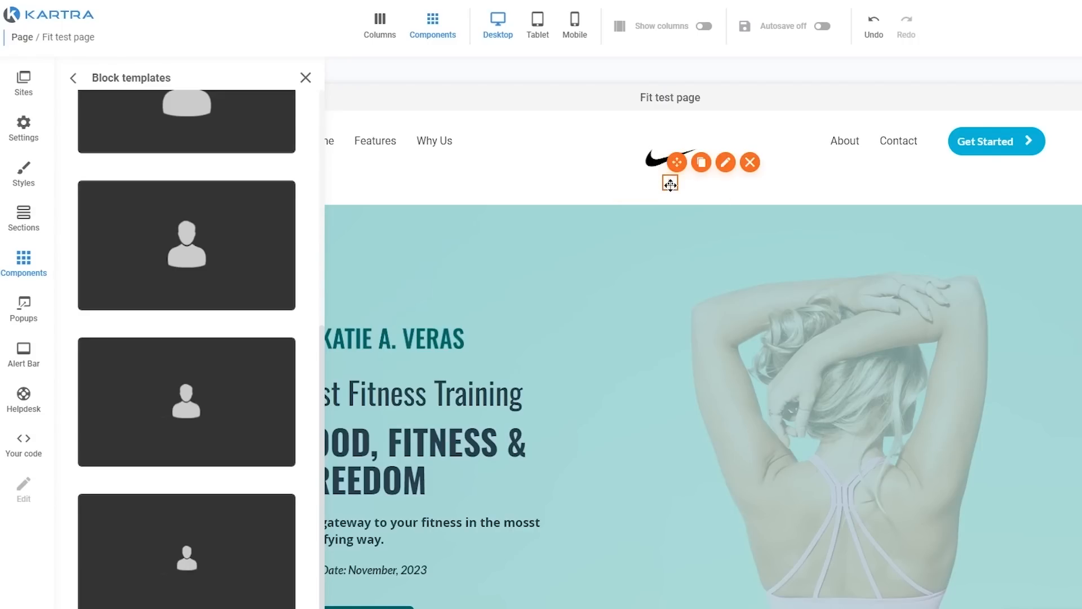
left_click_drag(670, 184, 689, 382)
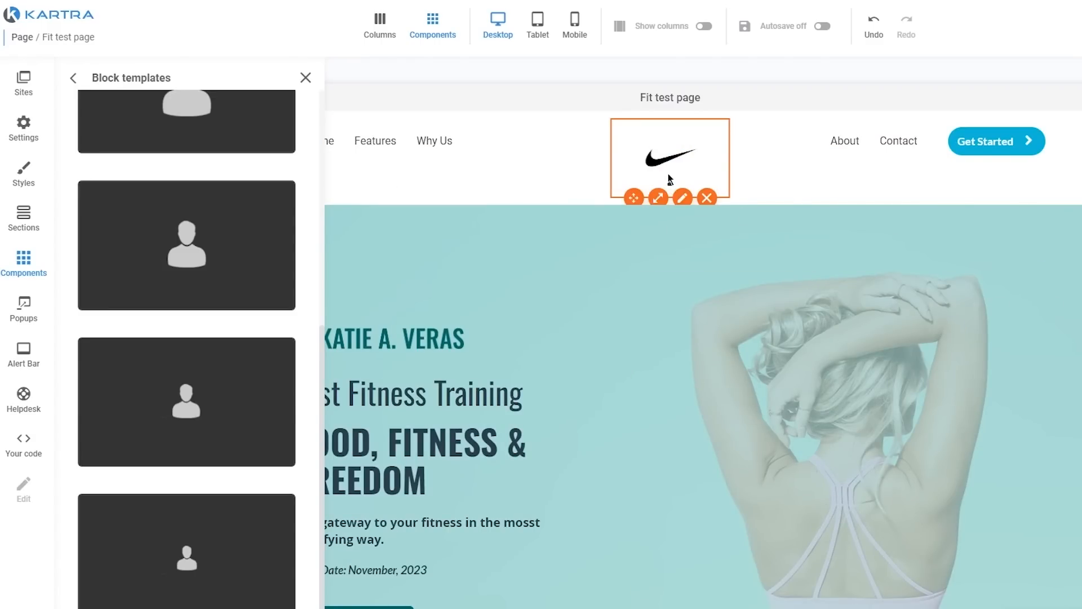
Activate the landing pop-up with a 5-second delay from landing, displayed on every visit.
left_click(34, 316)
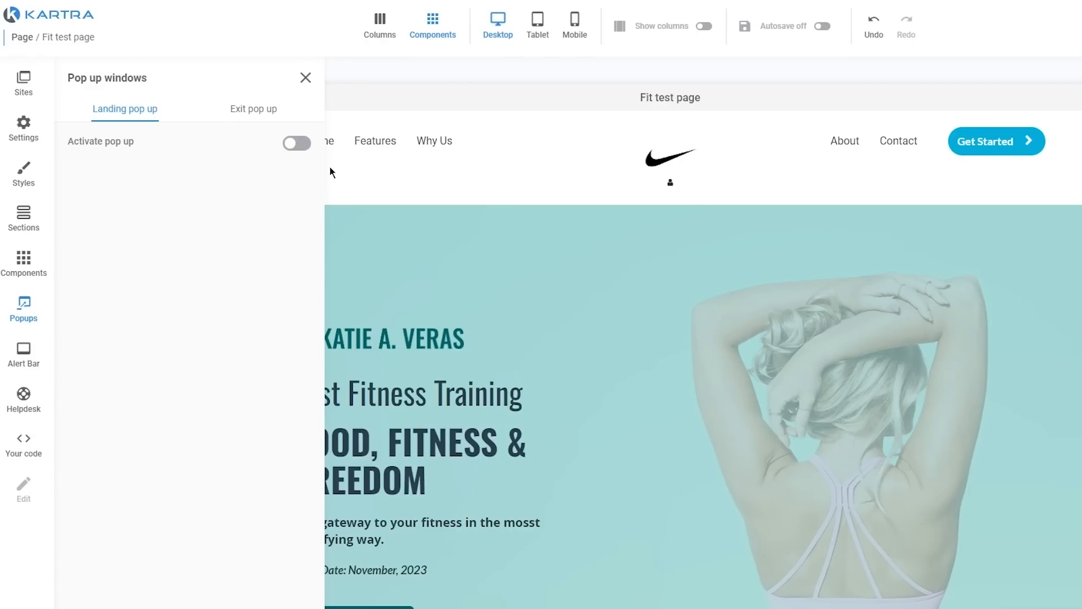
left_click(297, 147)
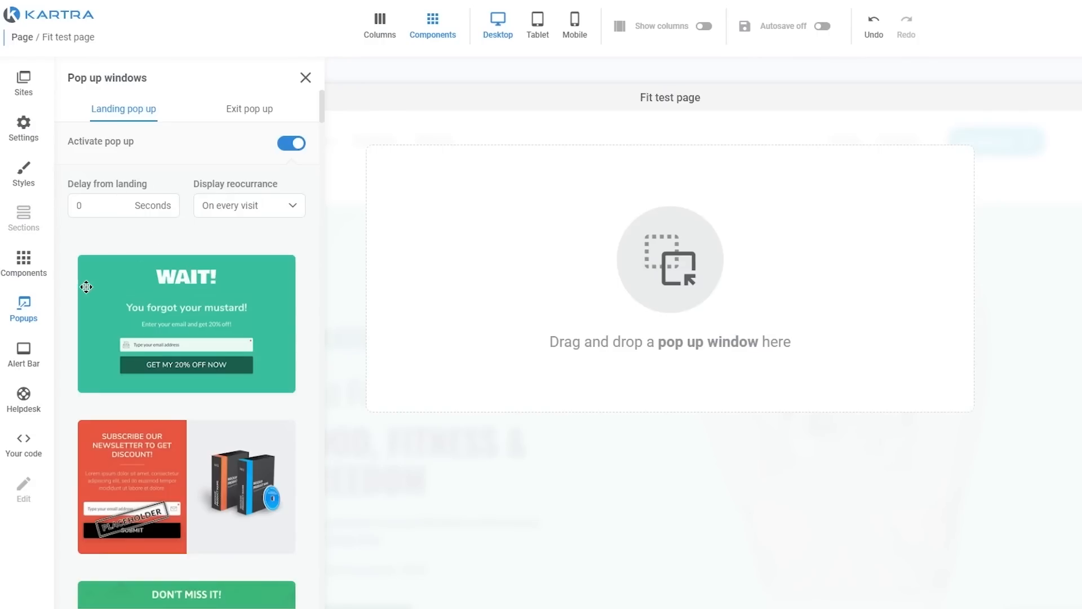
left_click_drag(89, 206, 50, 203)
type("5")
left_click(268, 214)
left_click(270, 213)
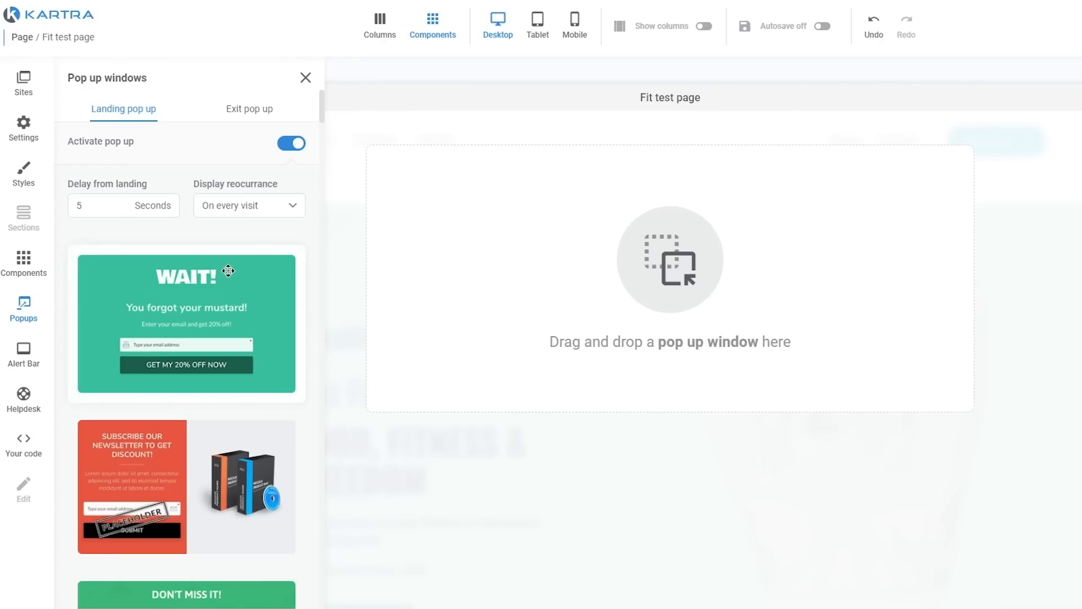
Set the landing pop-up to display only on first visit and place the green "WAIT!" mustard template on the page.
left_click(235, 205)
left_click(248, 263)
scroll(270, 318, "down", 6)
scroll(270, 317, "down", 4)
scroll(270, 318, "up", 10)
scroll(270, 318, "down", 7)
scroll(270, 317, "down", 5)
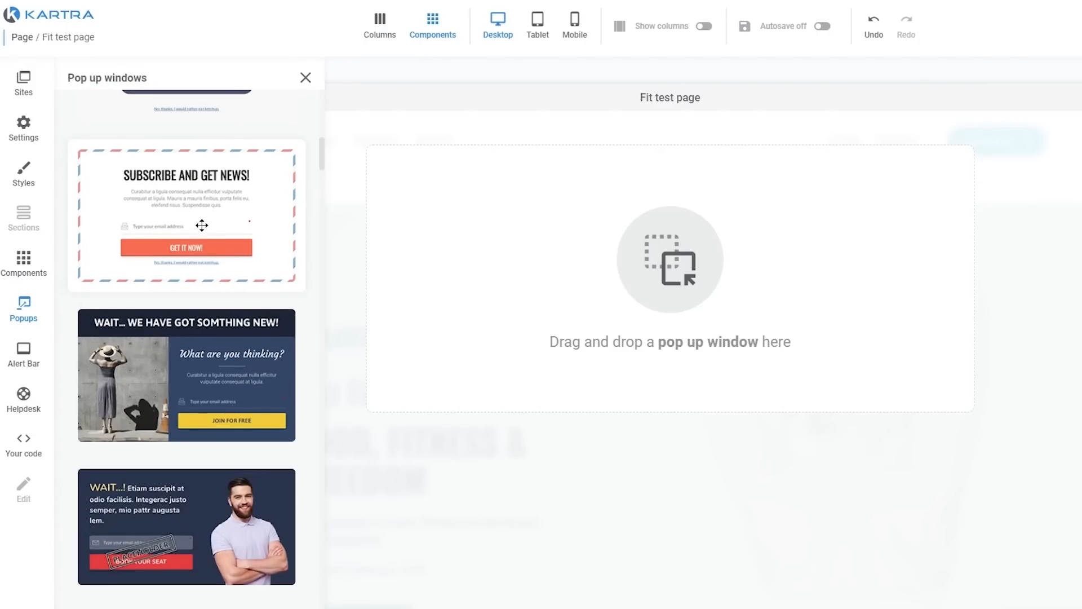
scroll(201, 226, "up", 9)
scroll(202, 229, "up", 3)
scroll(202, 232, "down", 15)
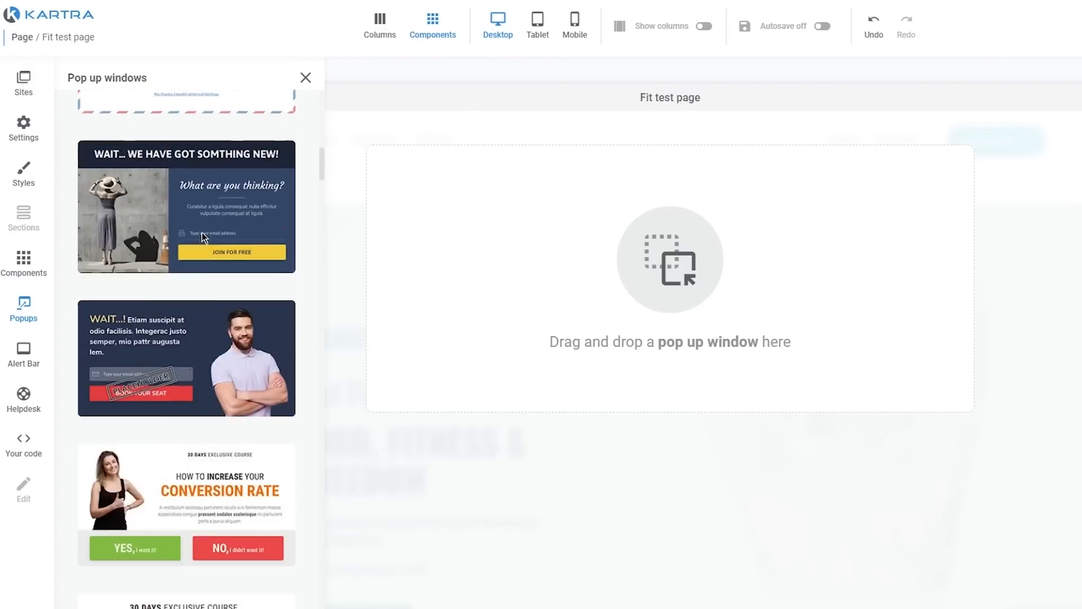
scroll(202, 232, "up", 5)
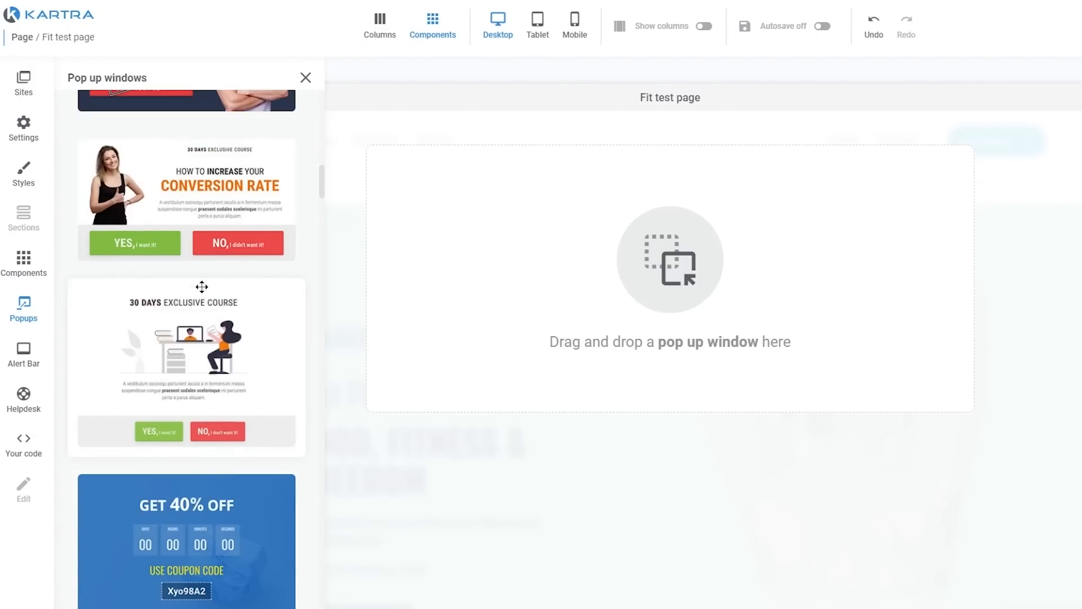
scroll(202, 287, "up", 10)
left_click_drag(205, 326, 742, 278)
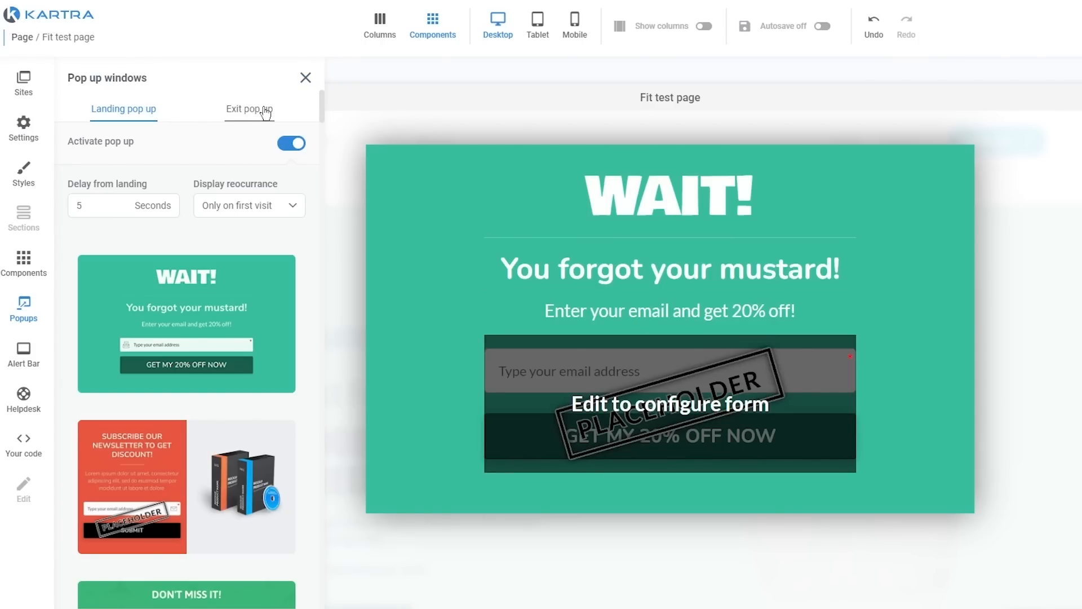
left_click(308, 79)
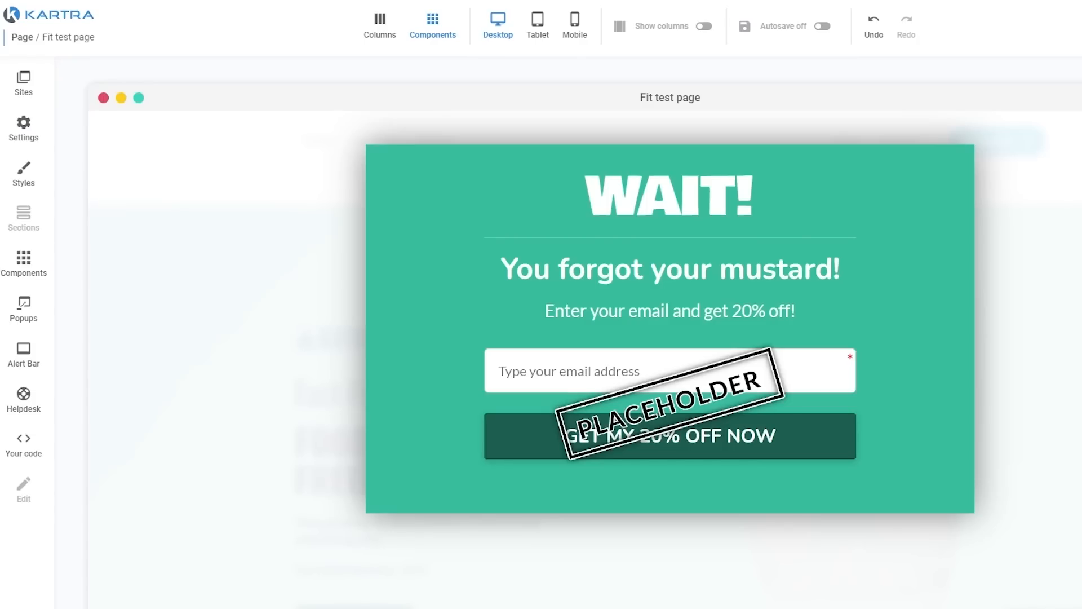
Publish the page live and view its embed code option.
mouse_move(649, 287)
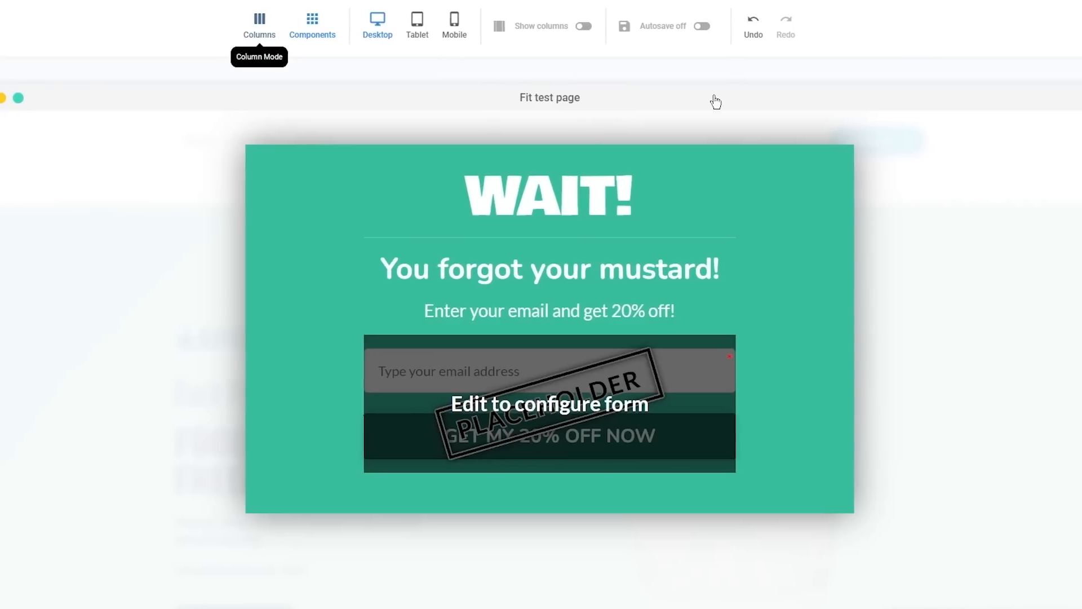
left_click(1048, 26)
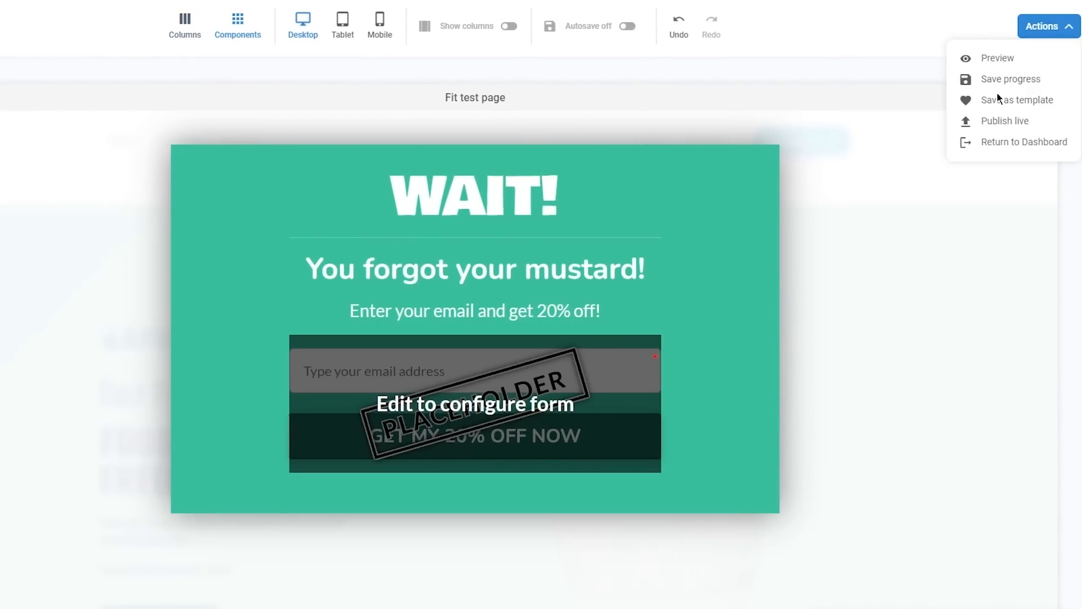
left_click(1002, 122)
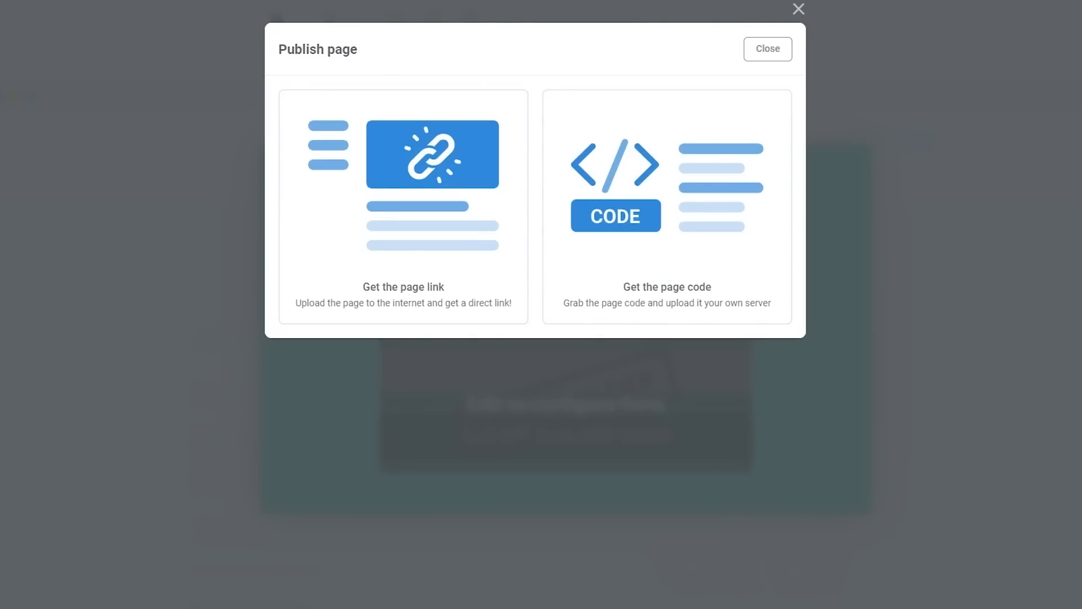
left_click(713, 247)
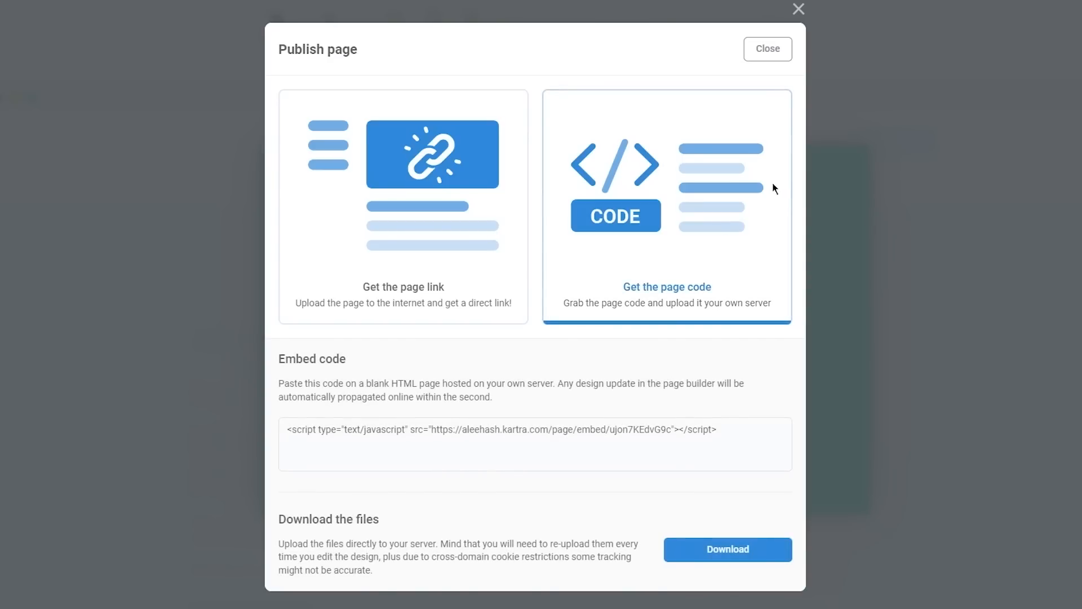
Get the direct page link, copy it, and close the publishing options.
left_click(477, 247)
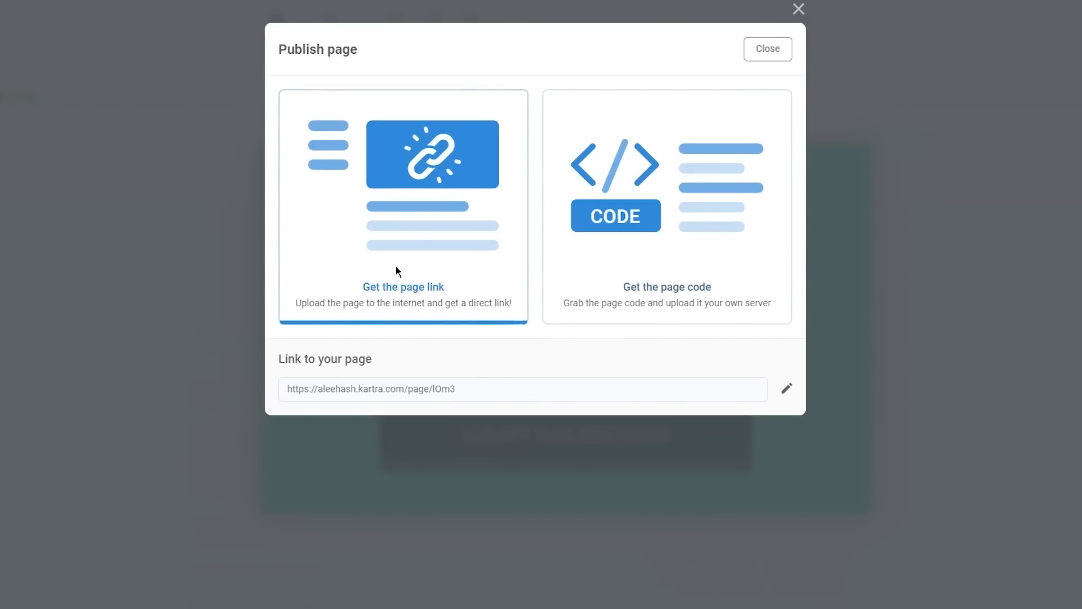
left_click_drag(551, 392, 278, 387)
right_click(331, 387)
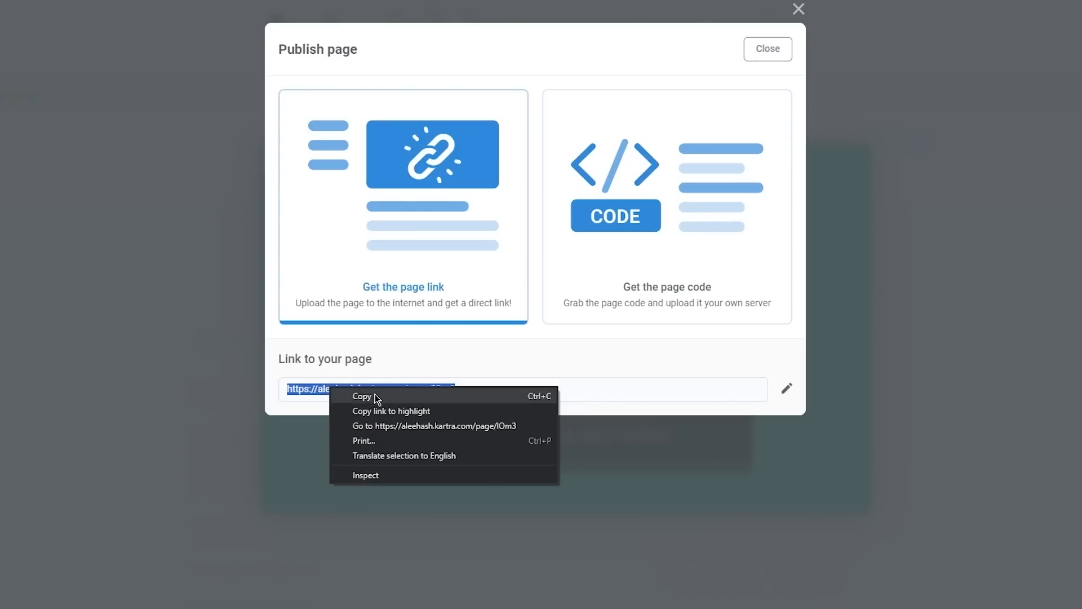
left_click(377, 394)
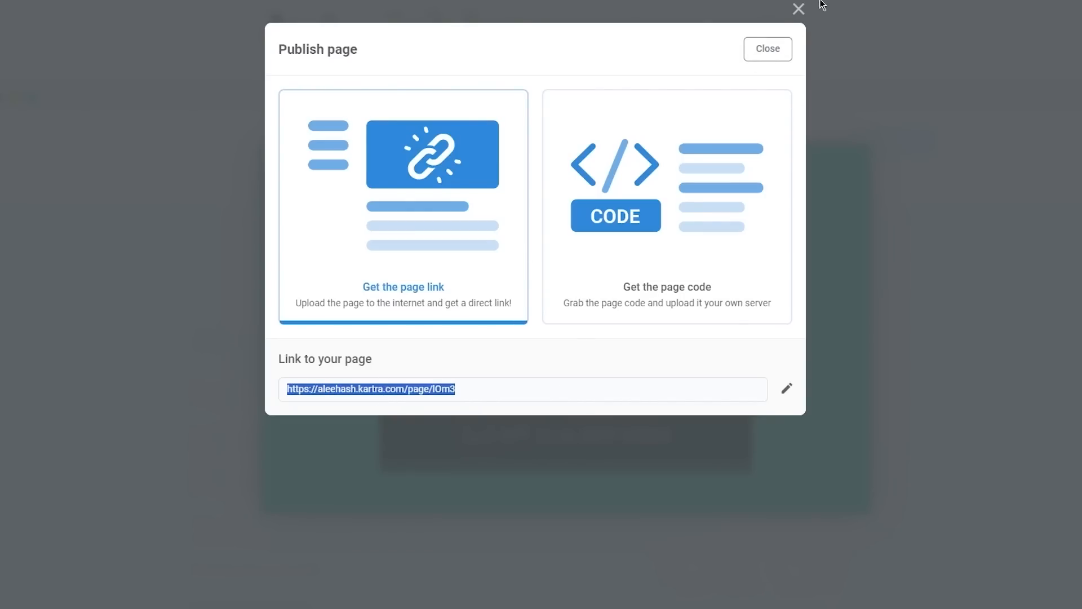
left_click(799, 9)
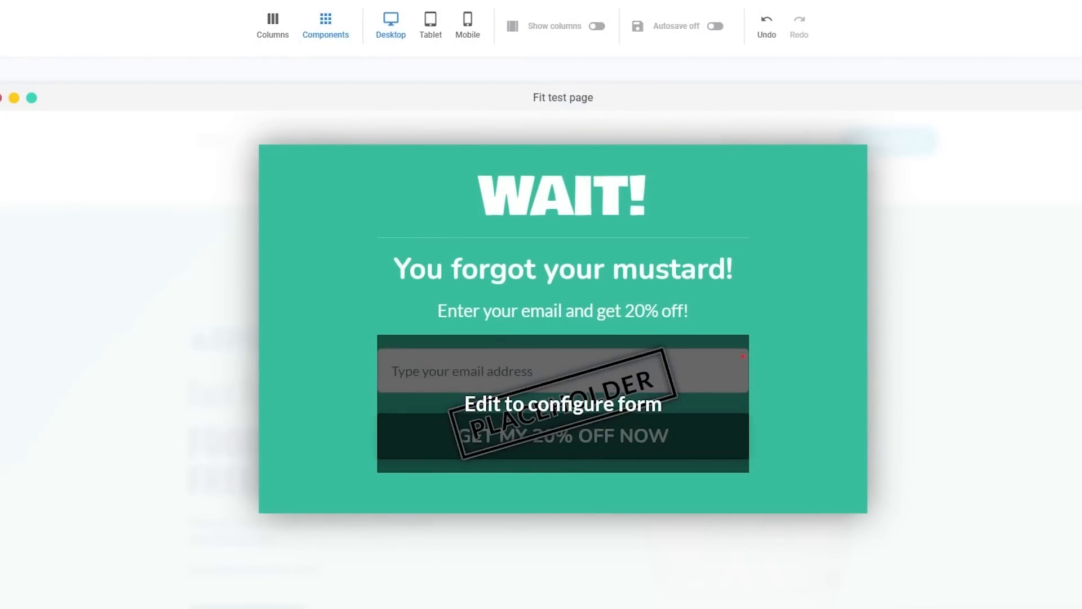
Open the copied page link in a new browser tab.
key("ctrl+t")
right_click(205, 0)
left_click(261, 78)
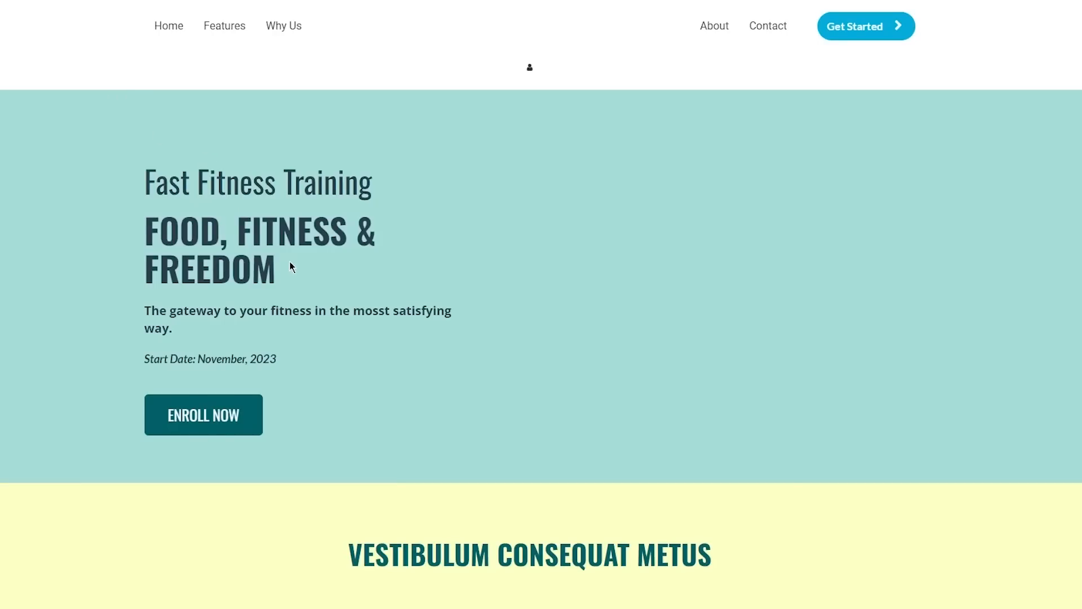
Review the published page's hero and the section below it, and dismiss the landing pop-up.
scroll(612, 352, "down", 1)
scroll(709, 351, "up", 1)
scroll(688, 312, "down", 5)
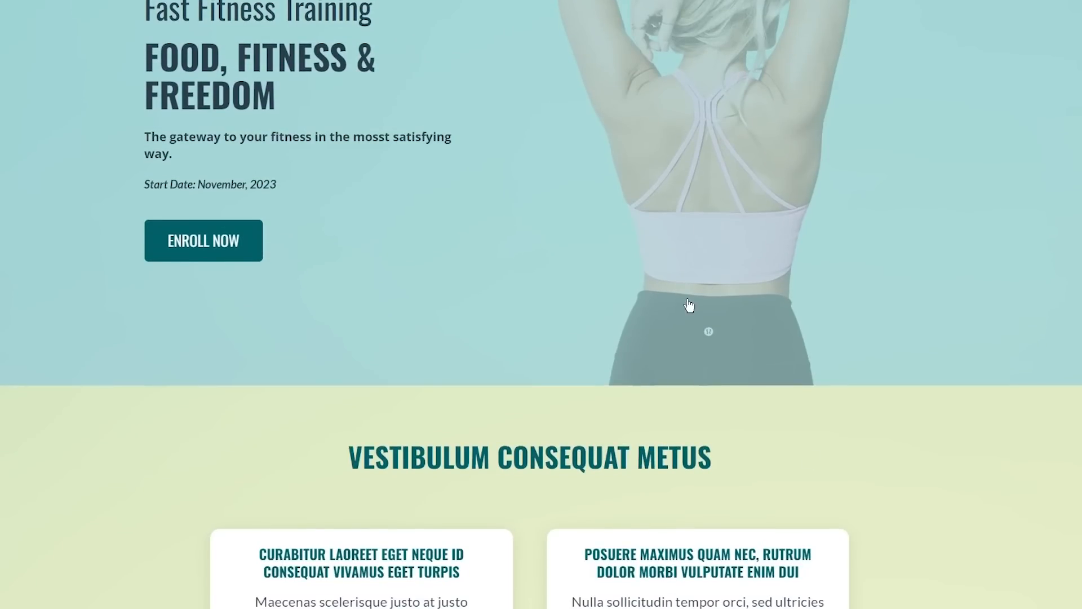
scroll(630, 341, "up", 5)
left_click_drag(133, 403, 384, 401)
left_click(427, 250)
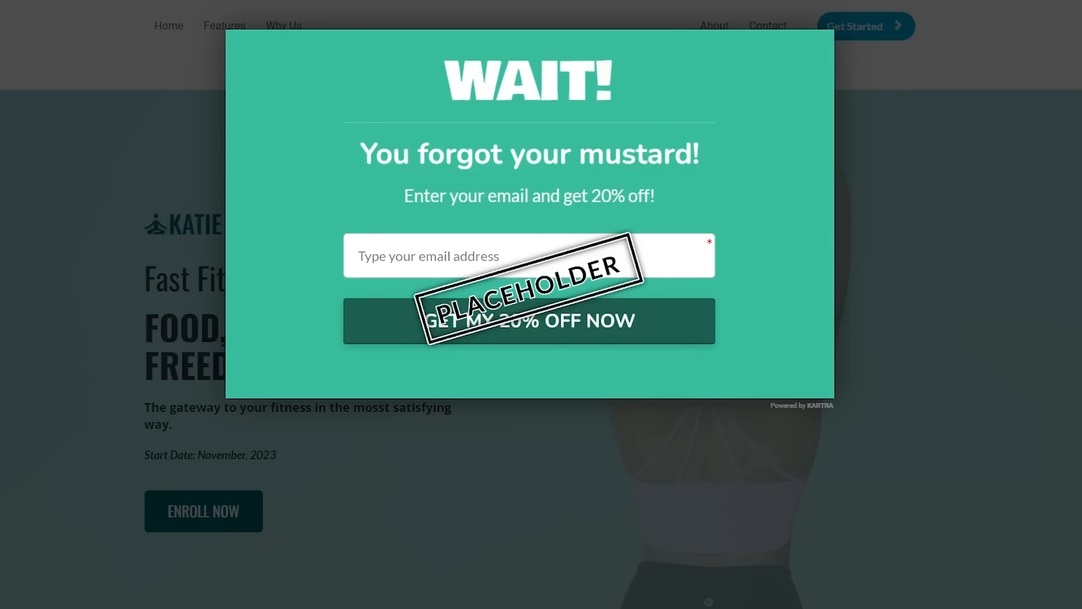
key("Escape")
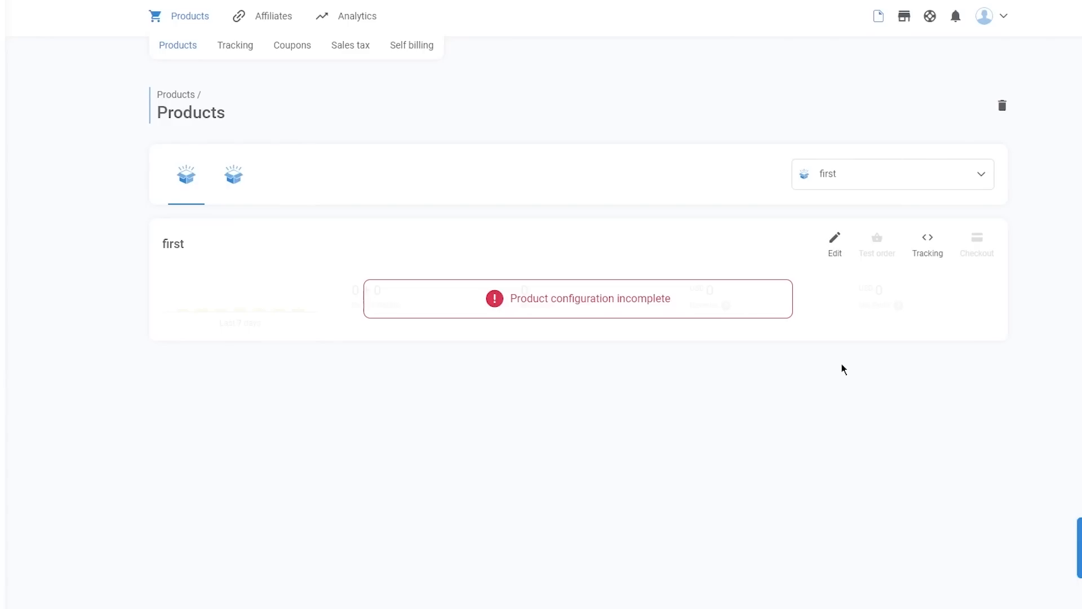
Create a new main product with the internal name bvnv.
left_click(1079, 544)
left_click(508, 277)
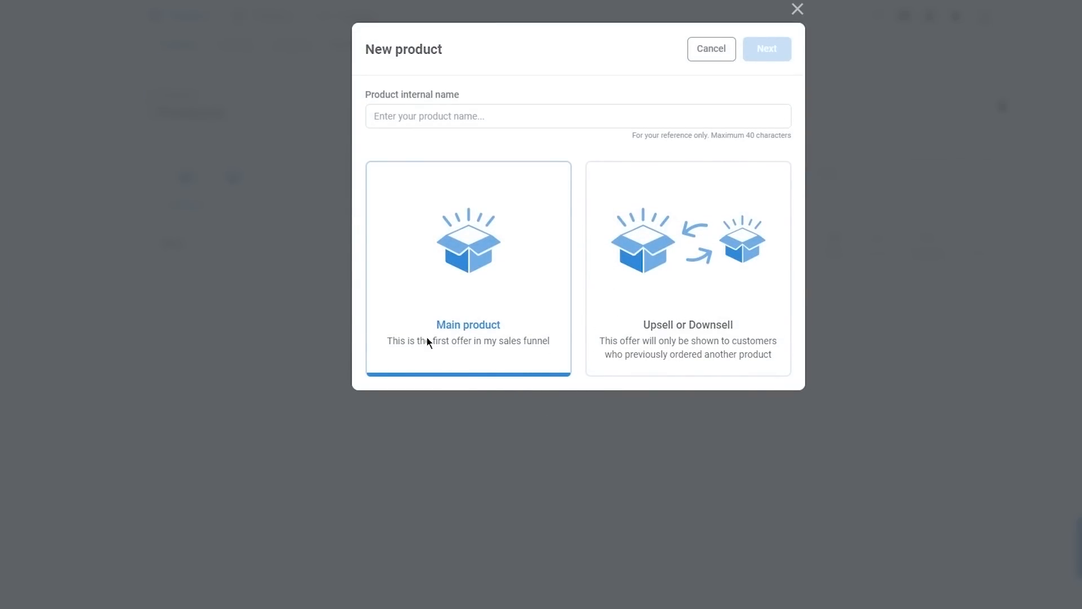
left_click(546, 115)
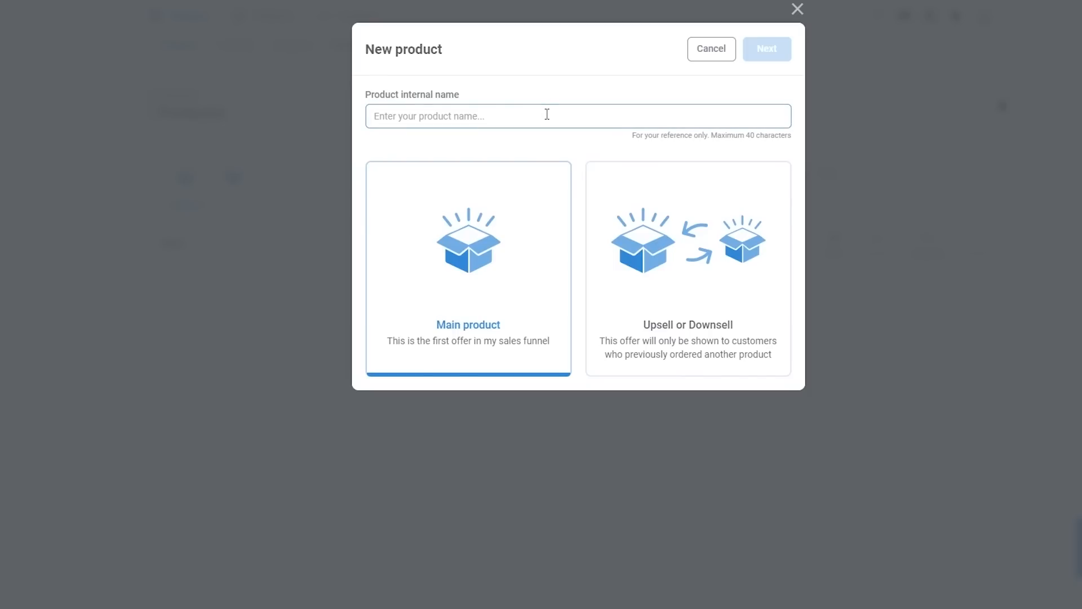
type("bvnv")
left_click(782, 44)
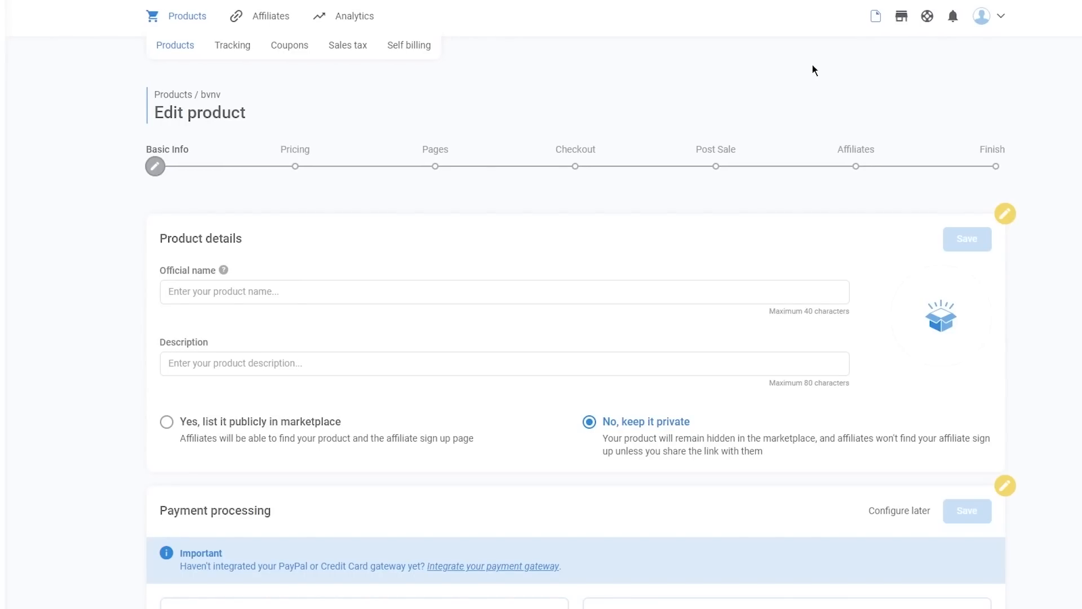
Examine the new product's details form and its PayPal and Credit card payment processing options, including the gateway selection.
scroll(620, 130, "down", 3)
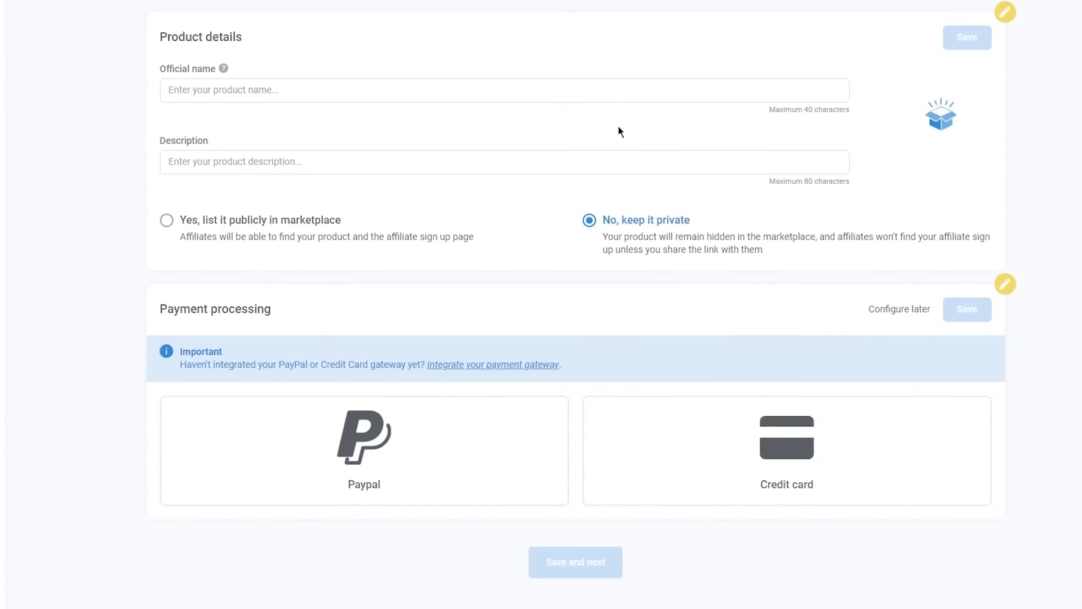
left_click(499, 429)
left_click(438, 570)
left_click(689, 460)
scroll(669, 456, "up", 3)
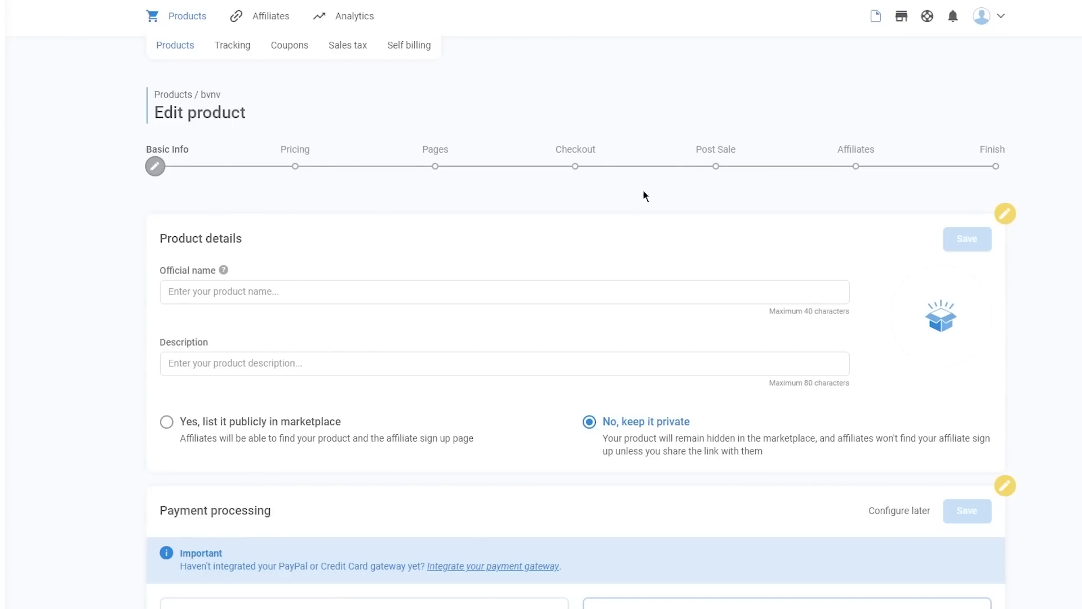
scroll(897, 186, "down", 5)
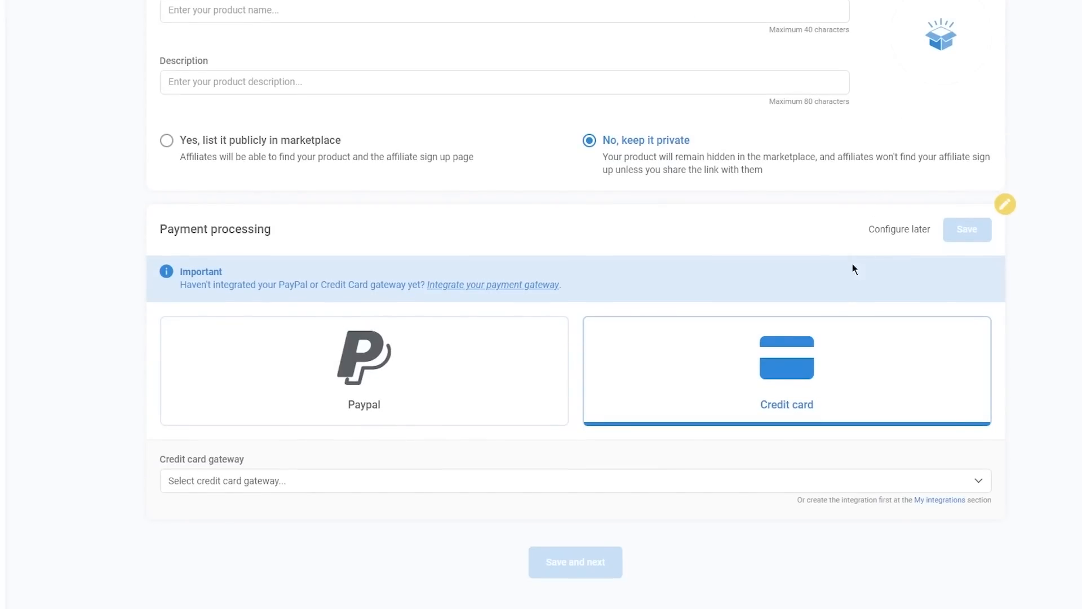
left_click(403, 390)
left_click(707, 377)
left_click(527, 362)
left_click(490, 481)
left_click(482, 489)
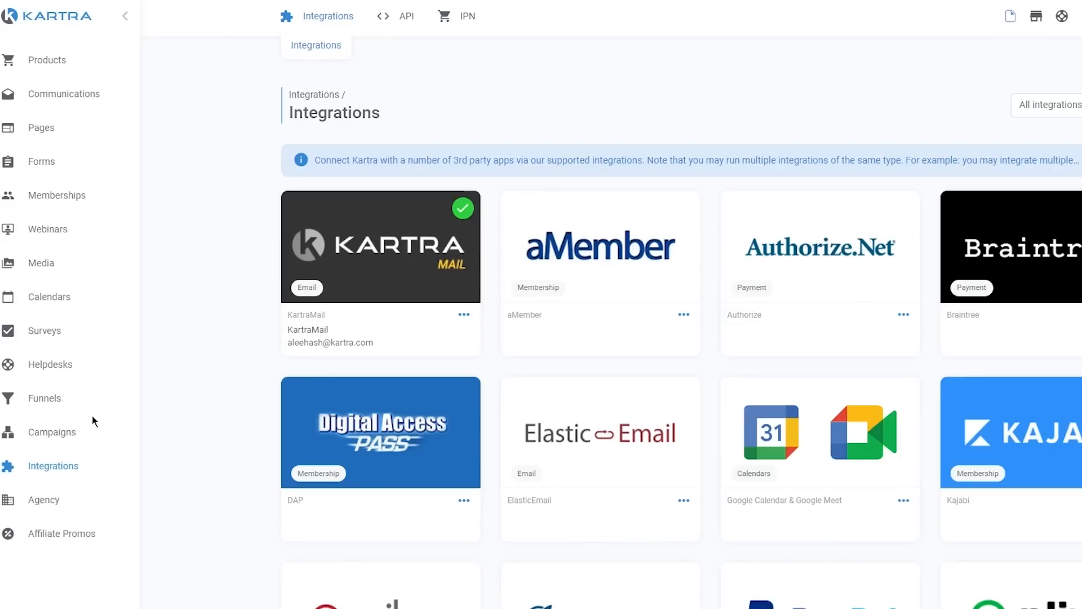
View the available integrations filtered by Payment and by Membership.
left_click(1064, 106)
left_click(1065, 159)
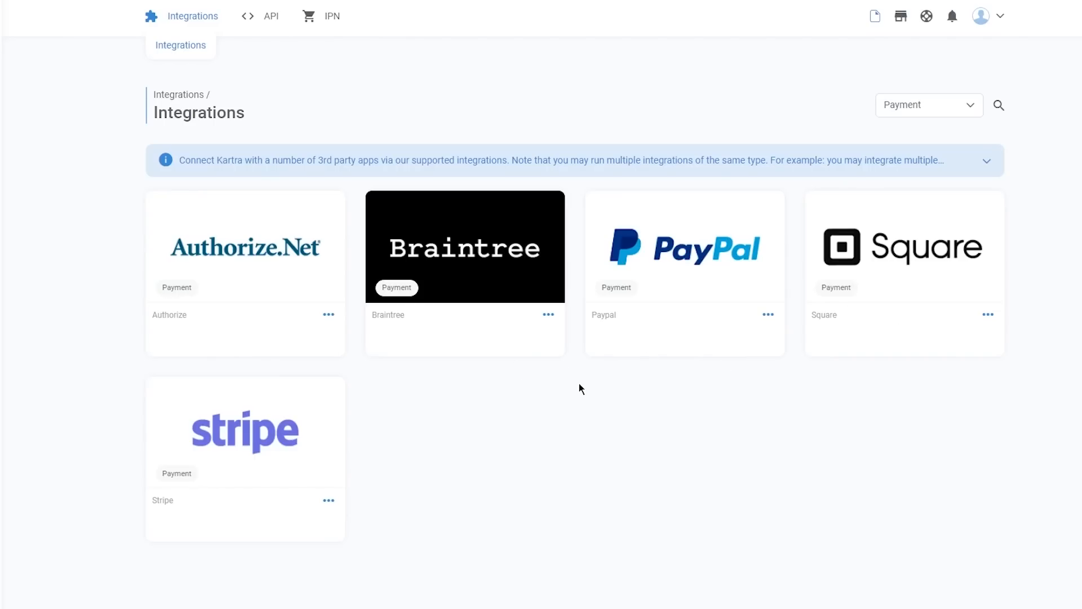
left_click(937, 104)
left_click(914, 184)
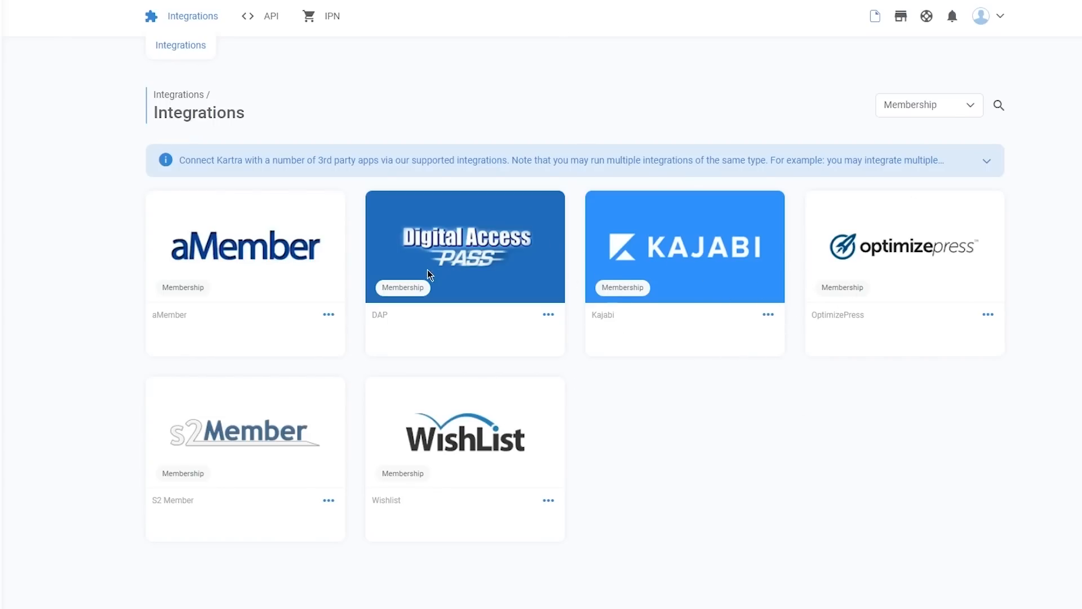
View the available integrations filtered by Email.
left_click(930, 113)
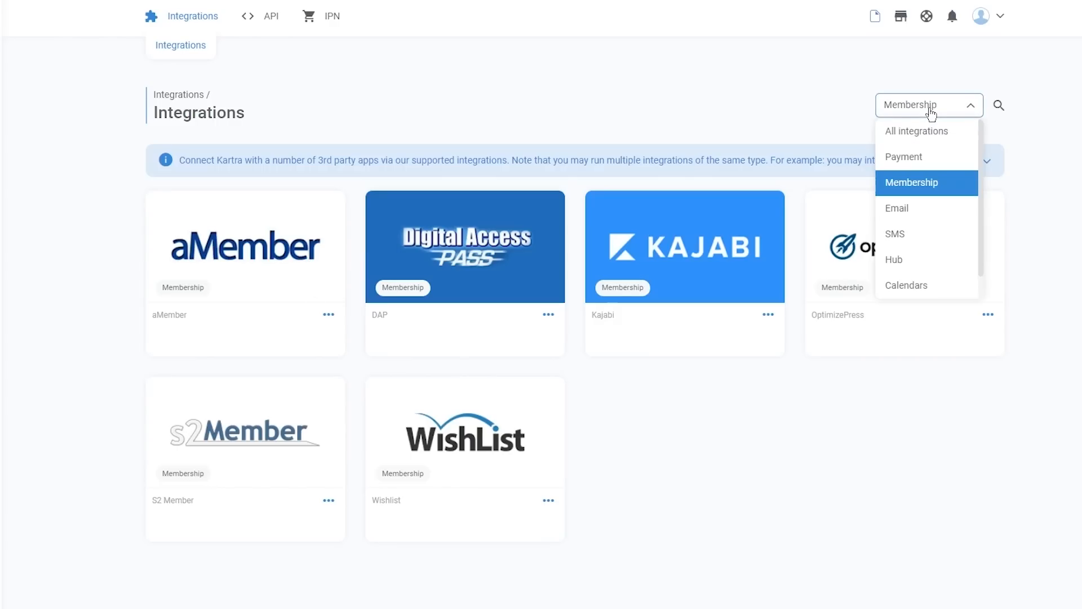
left_click(914, 111)
left_click(921, 110)
left_click(896, 220)
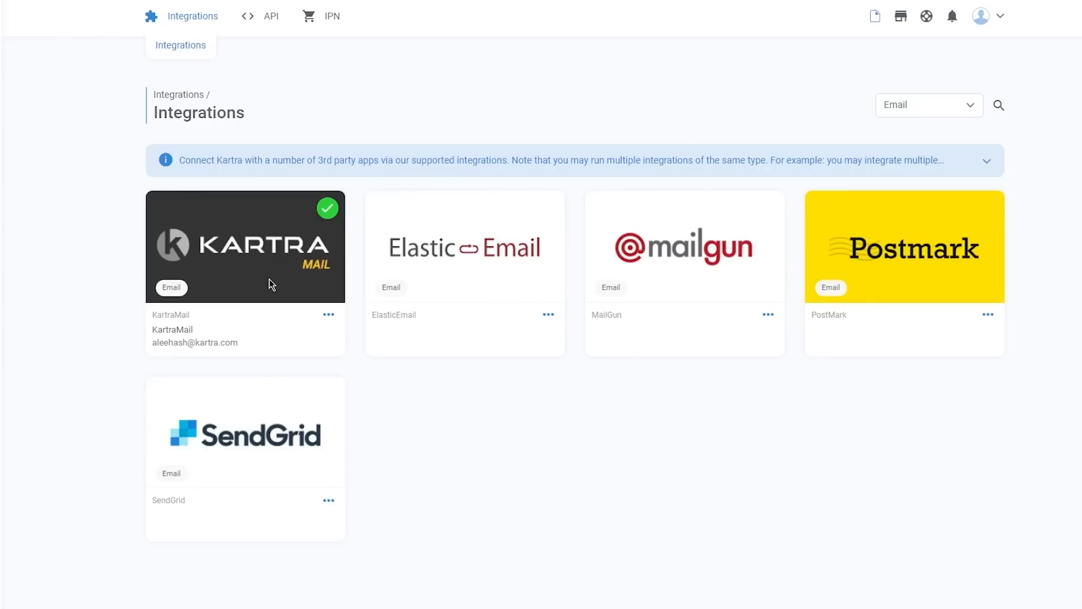
View the SMS integrations and look through the remaining integration categories.
left_click(956, 105)
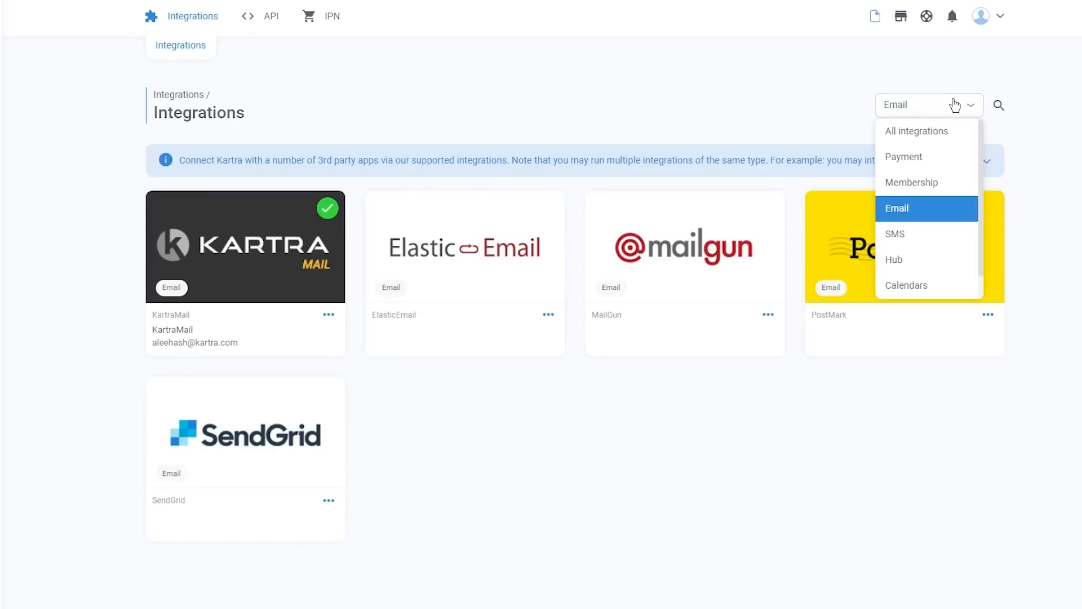
left_click(918, 231)
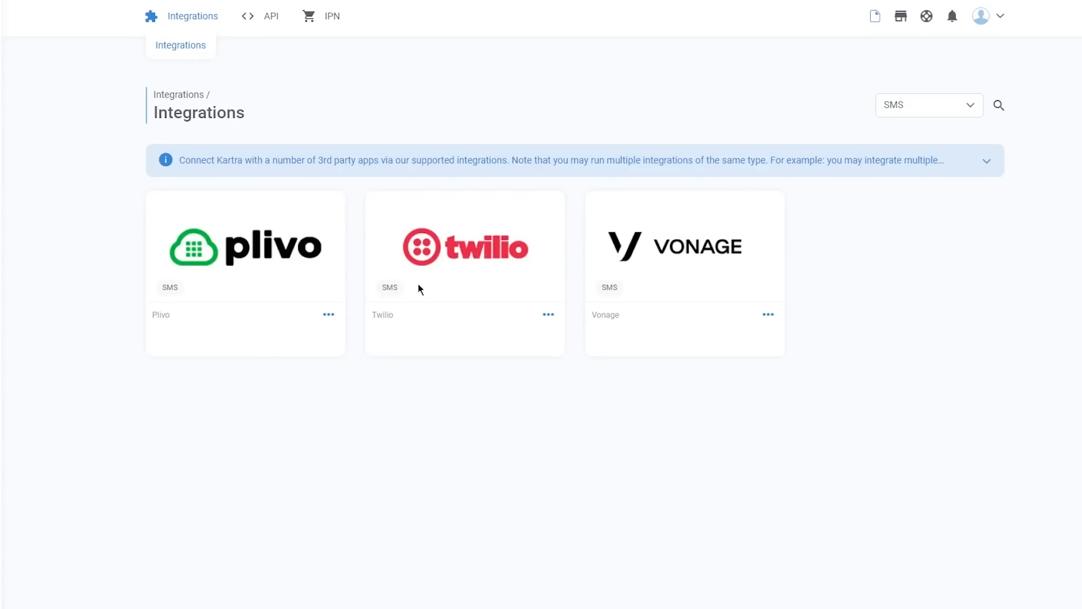
left_click(910, 108)
scroll(896, 257, "down", 1)
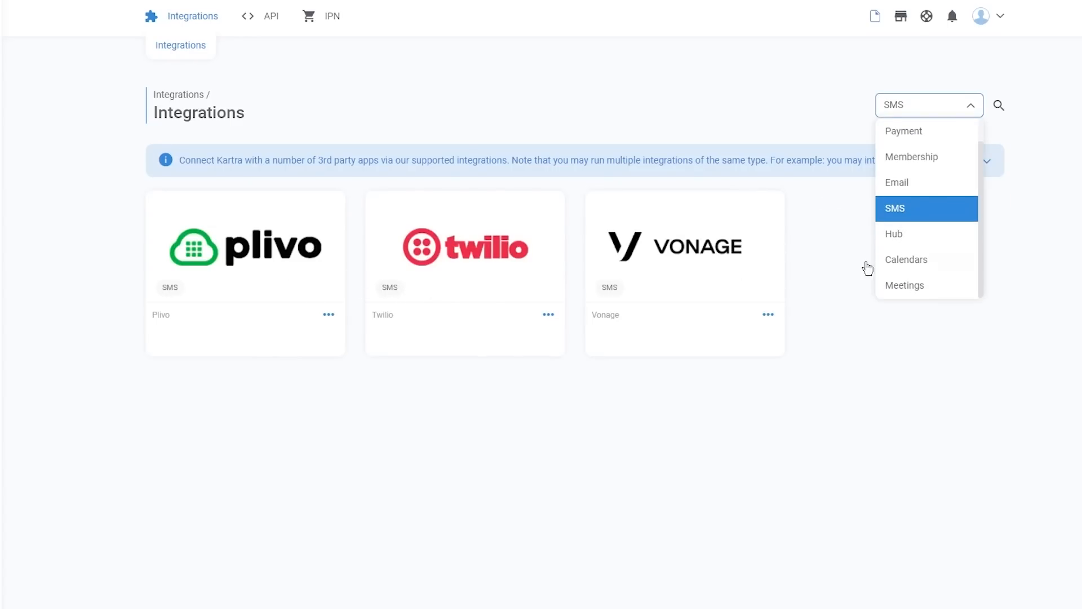
Open a blank profile for adding a new lead in the Communications Leads section.
left_click(1, 285)
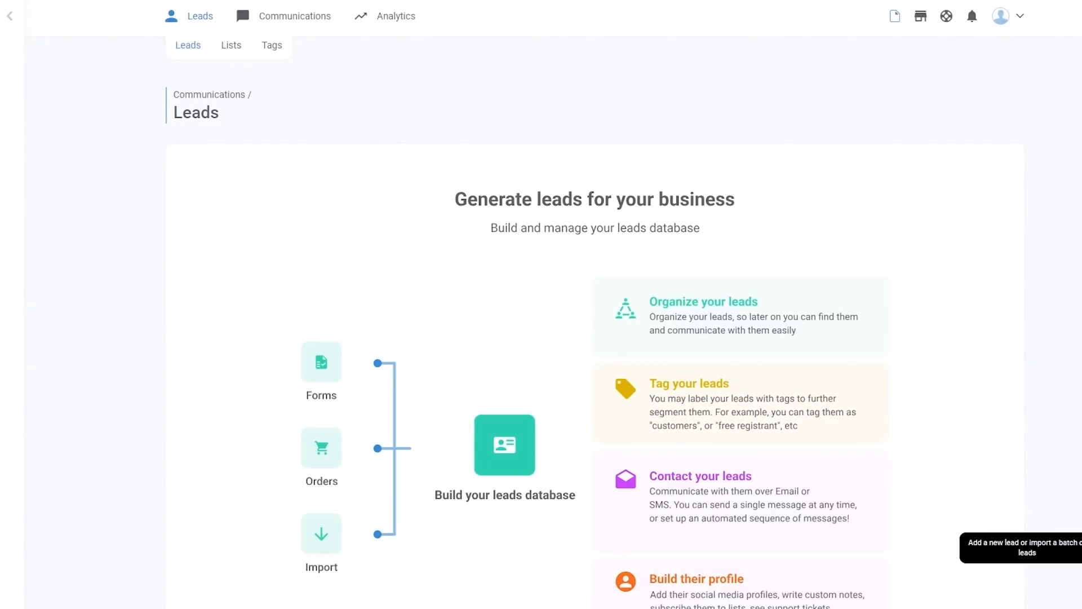
left_click(1080, 548)
left_click(567, 190)
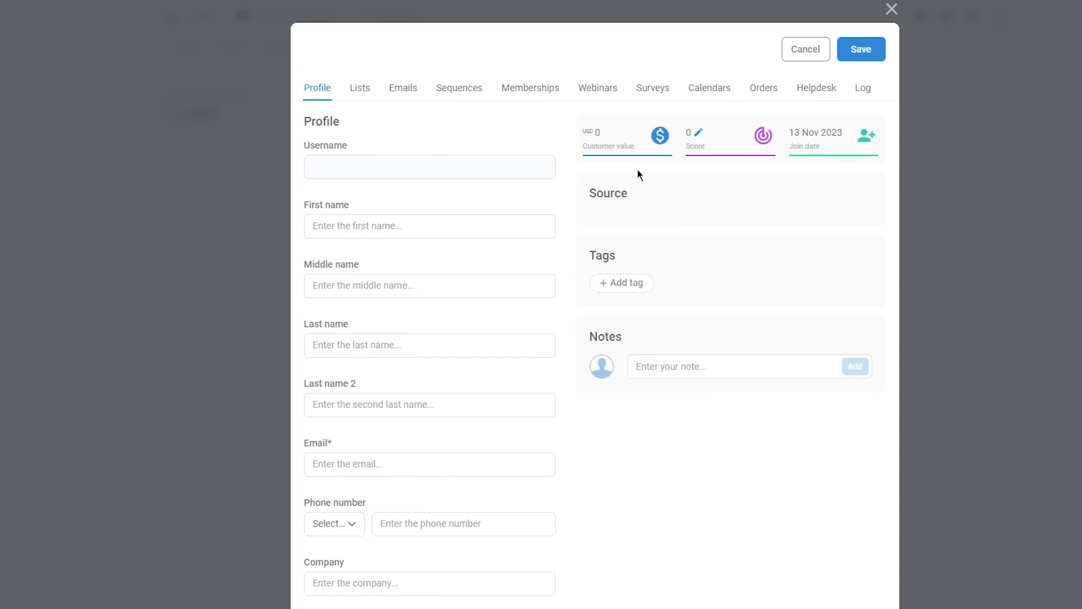
Fill in the new lead's first name and last name in the profile.
mouse_move(512, 168)
left_click(418, 229)
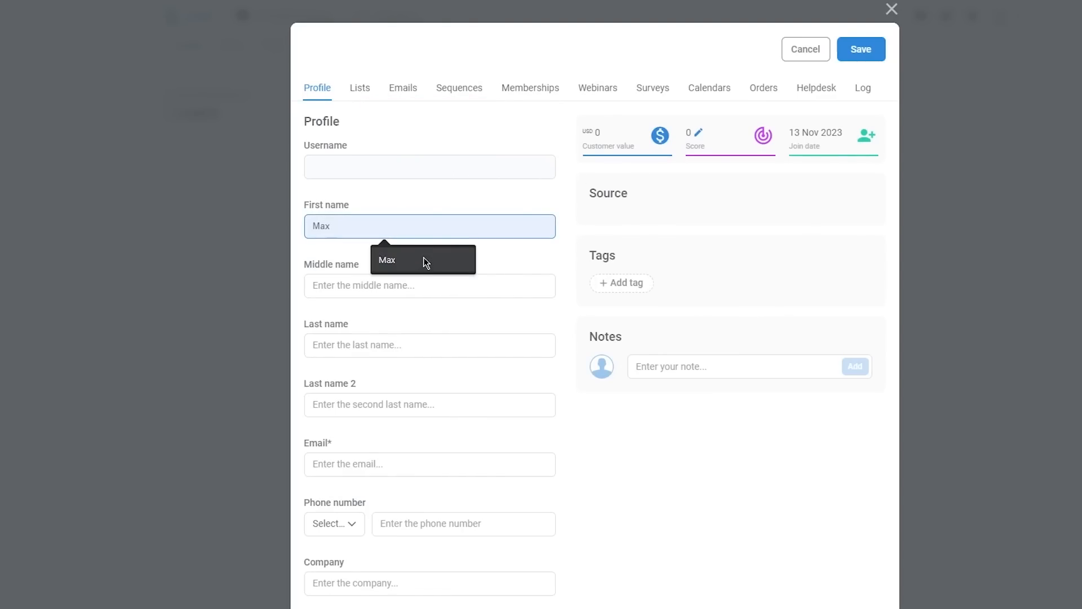
left_click(381, 270)
left_click(389, 284)
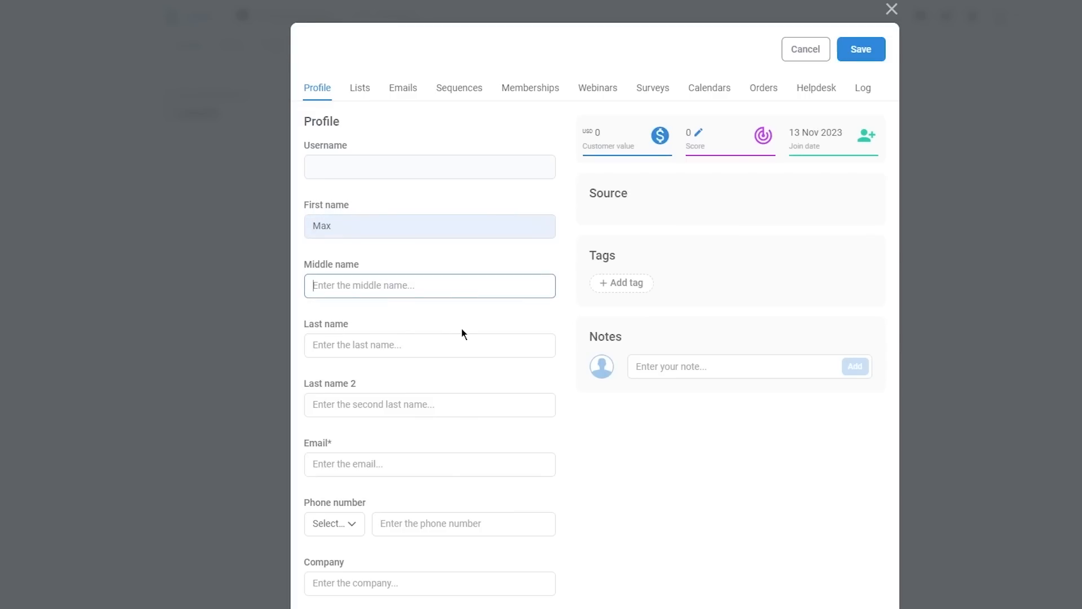
left_click(393, 337)
left_click(395, 376)
Fill in the new lead's email address.
scroll(389, 366, "down", 5)
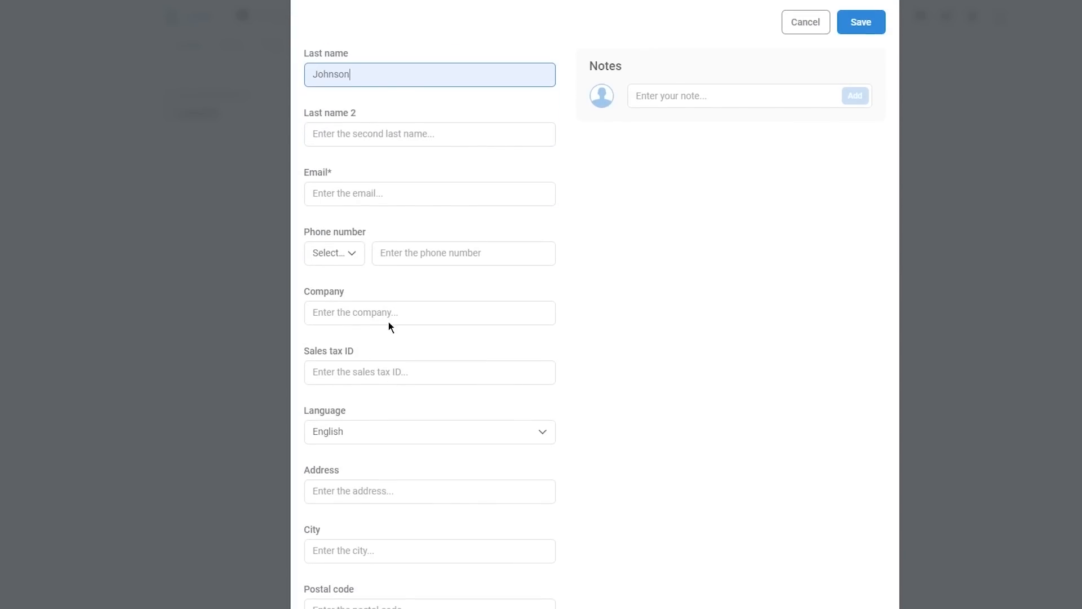
left_click(373, 193)
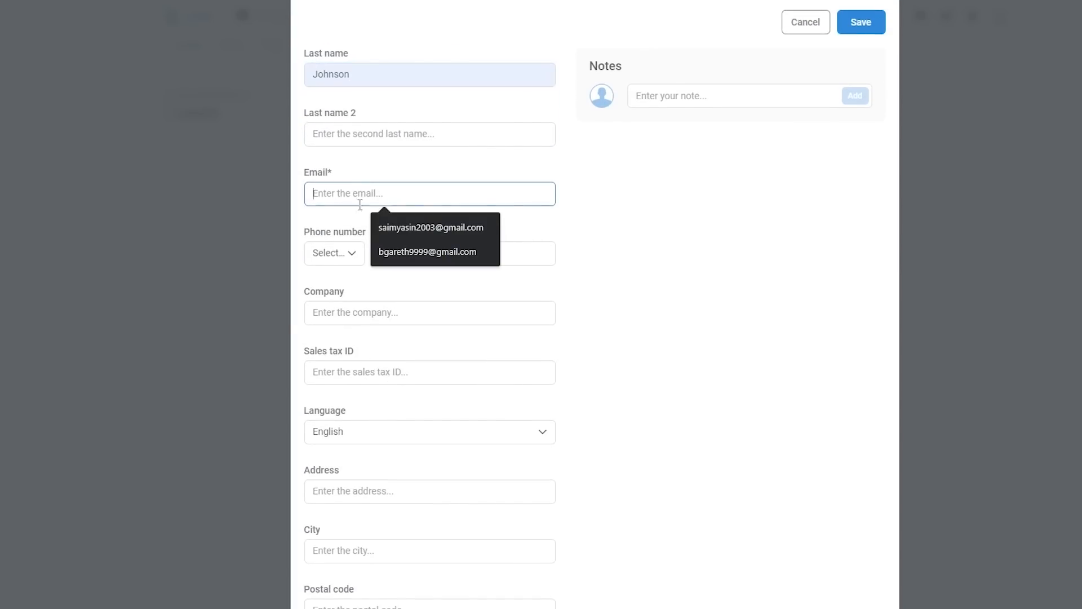
left_click(450, 221)
left_click(357, 253)
left_click(598, 225)
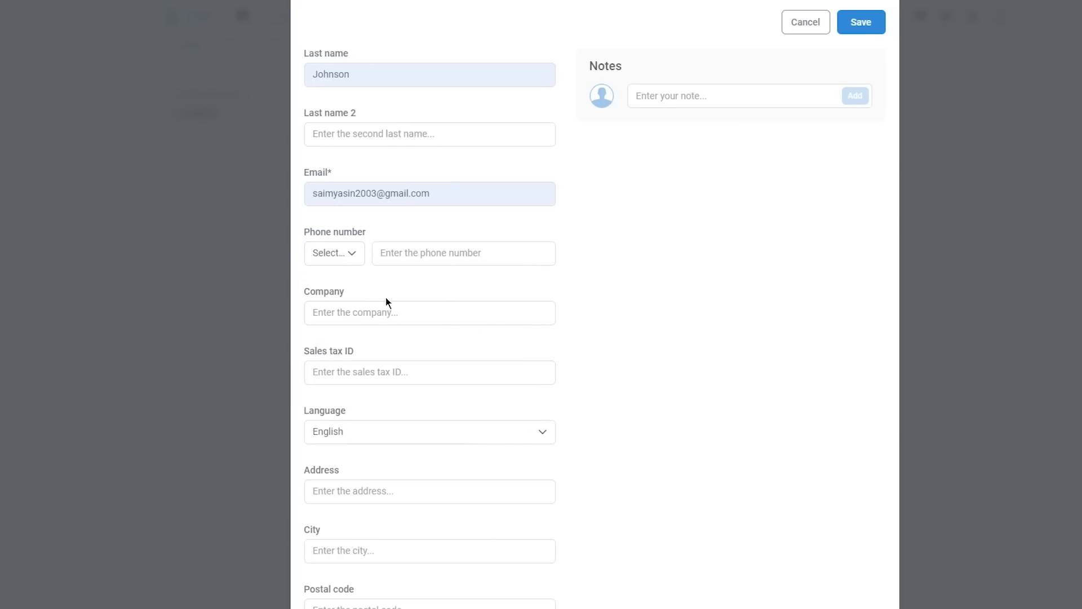
Save the new lead's profile with the company, address, website and social media fields left blank.
scroll(385, 296, "down", 1)
left_click(384, 248)
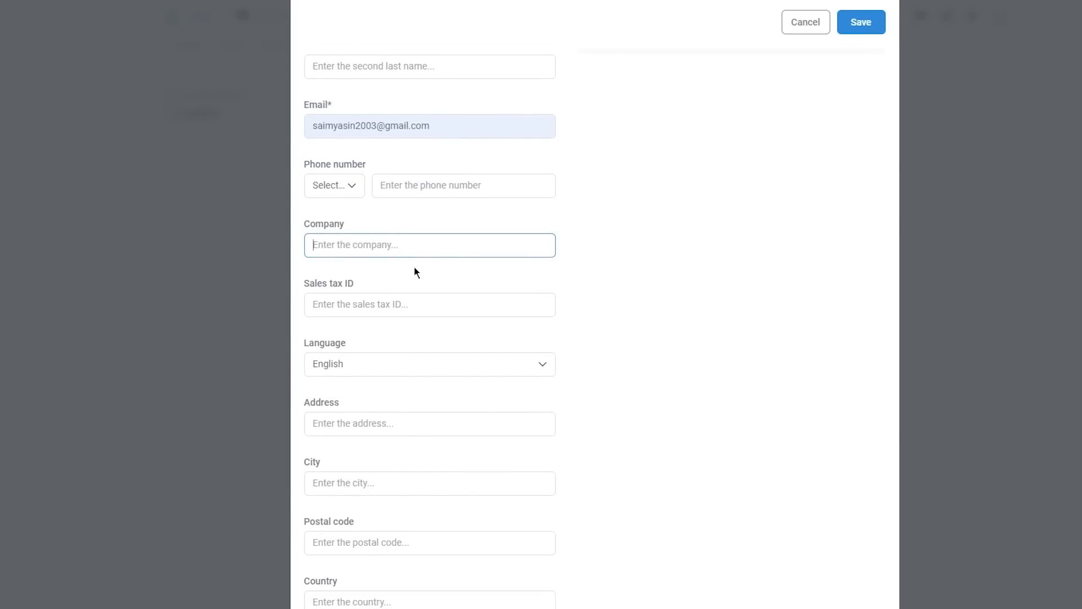
scroll(395, 265, "down", 4)
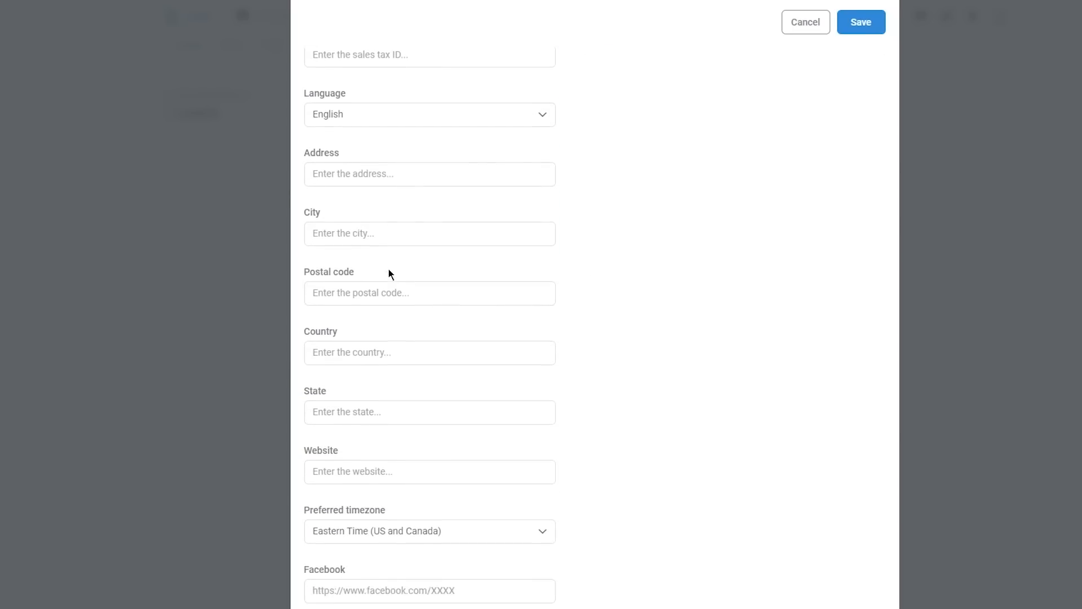
scroll(388, 269, "down", 3)
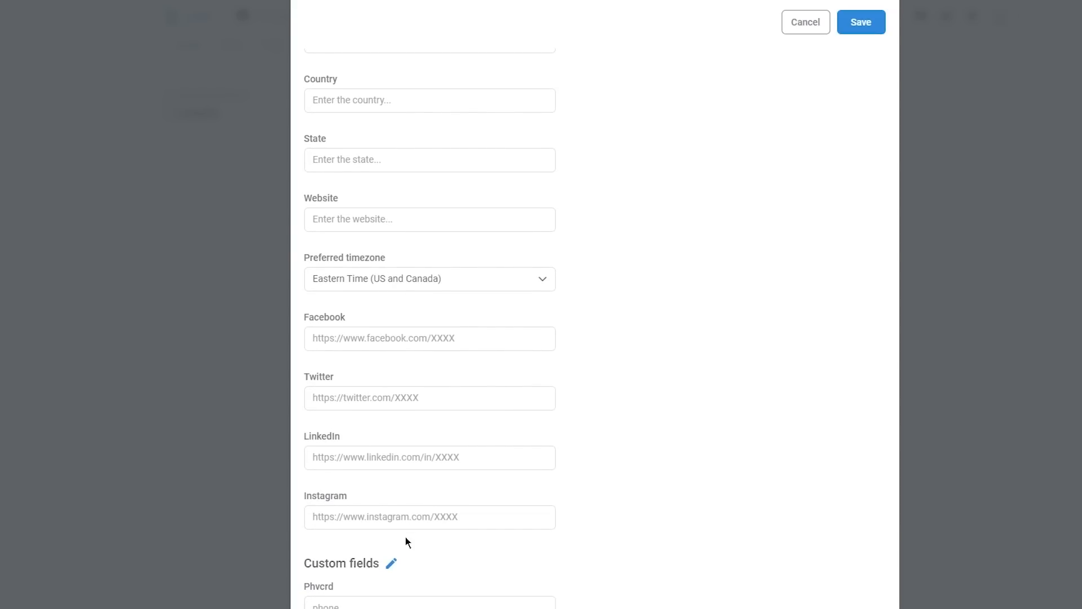
left_click(846, 22)
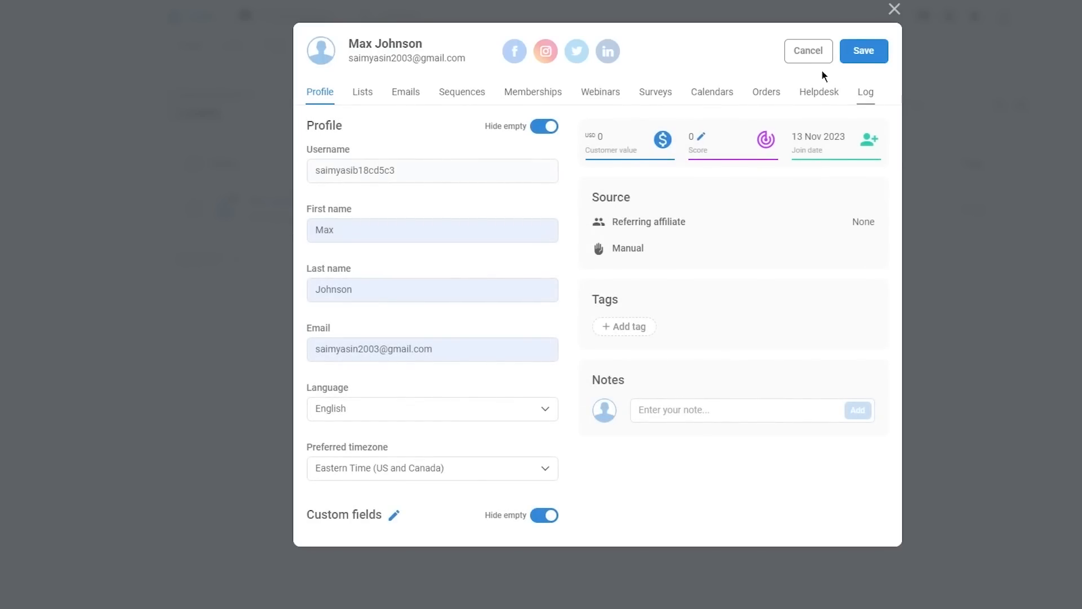
left_click(873, 59)
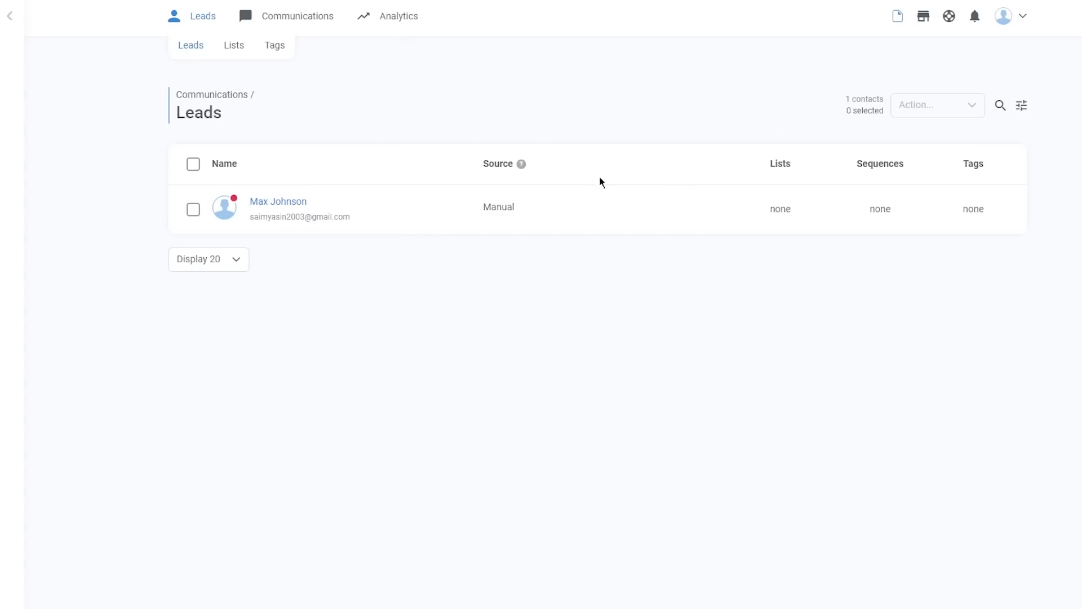
View the saved lead's lists, emails, sequences, memberships, surveys and orders, and close the profile.
left_click(271, 201)
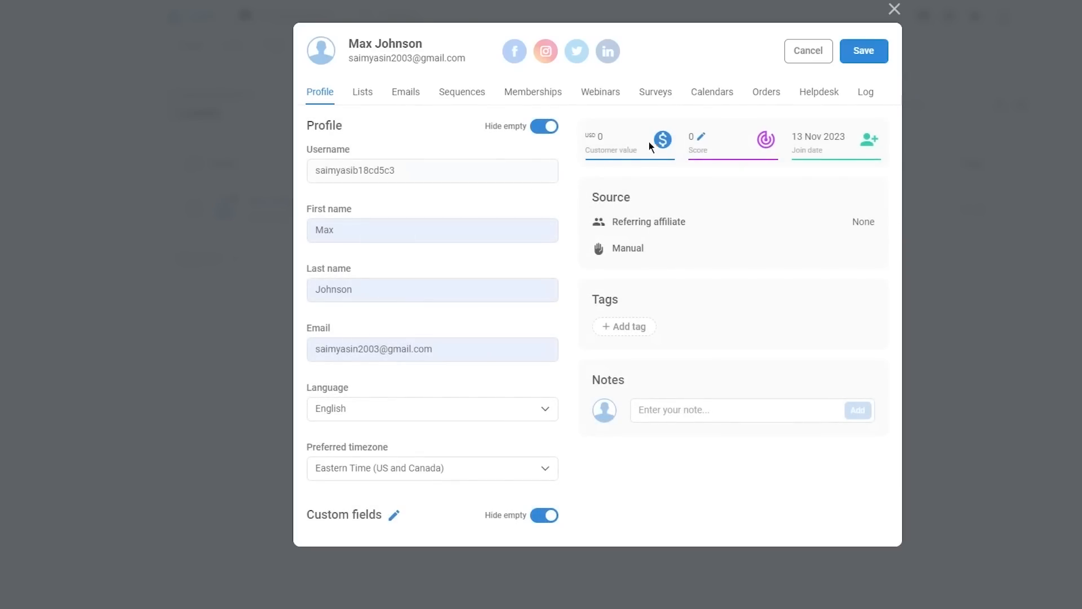
left_click(364, 96)
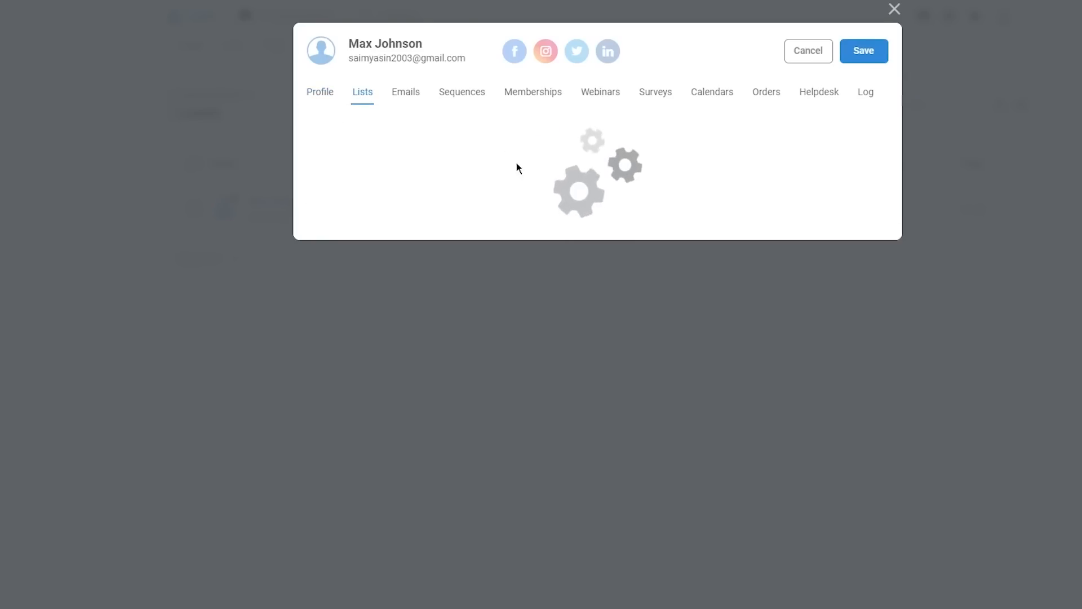
left_click(404, 95)
left_click(462, 94)
left_click(564, 96)
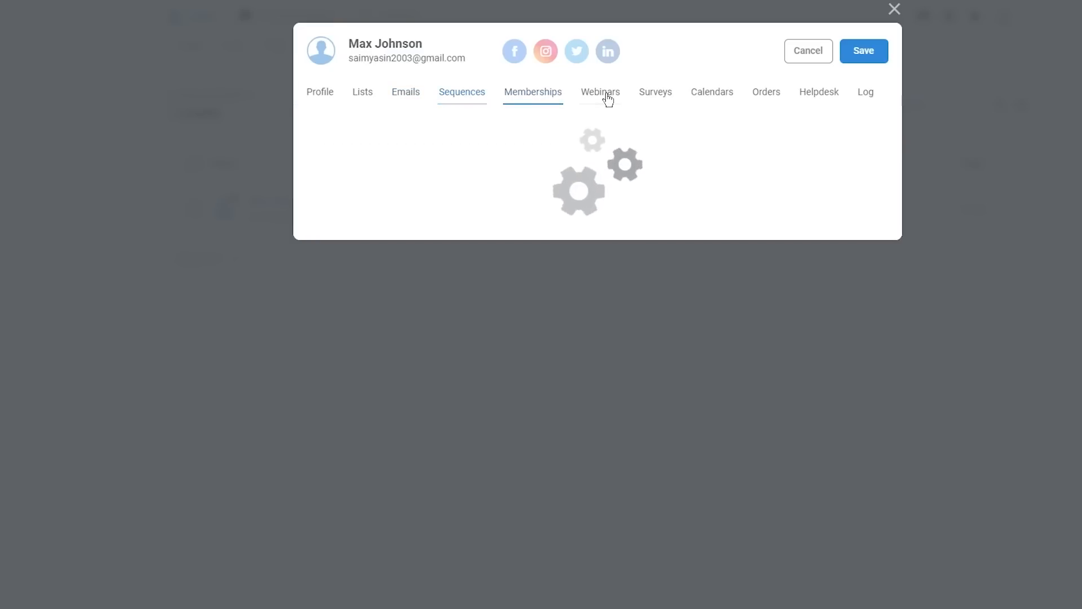
left_click(656, 96)
left_click(767, 95)
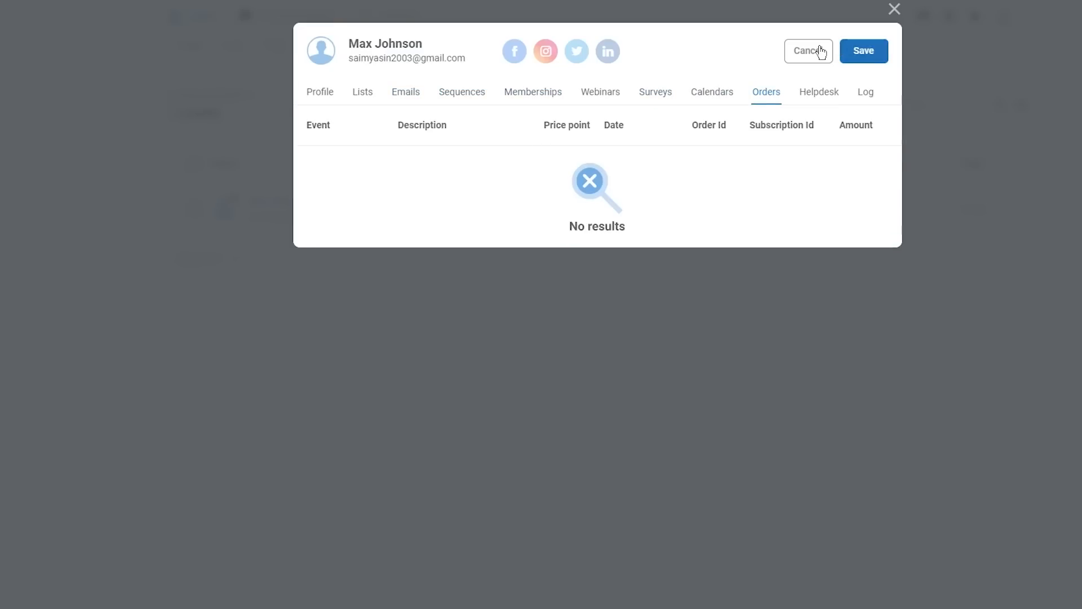
left_click(822, 50)
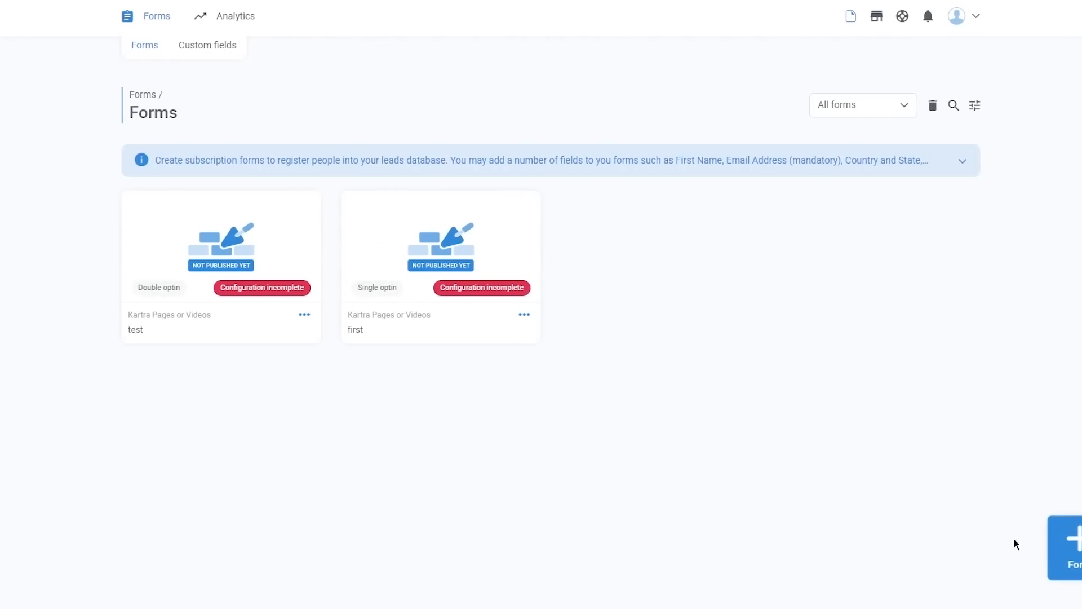
Create a new opt-in form named "new".
left_click(1078, 551)
left_click(555, 119)
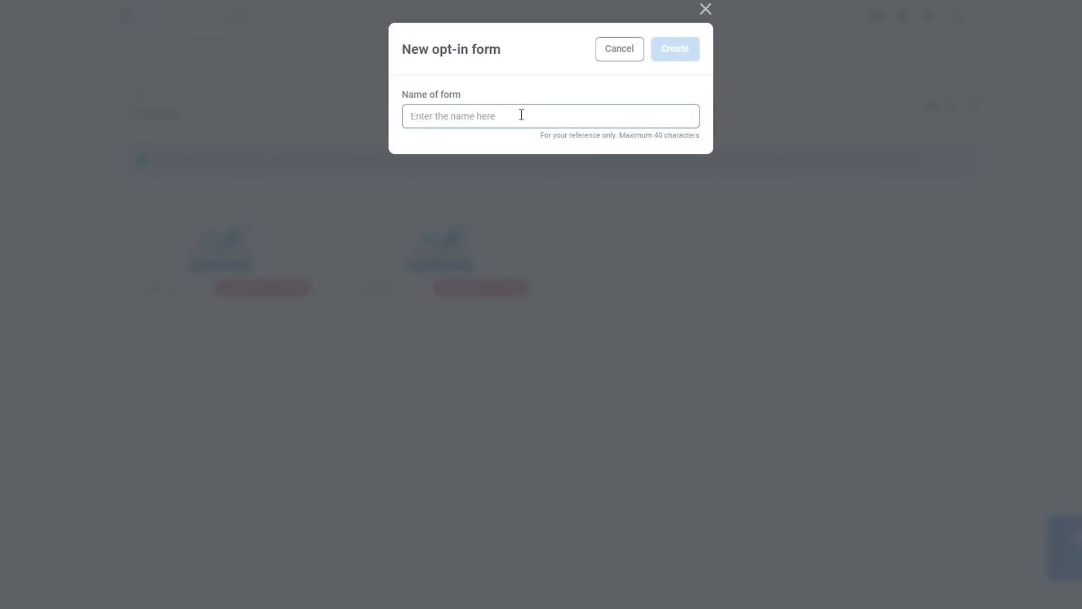
type("new")
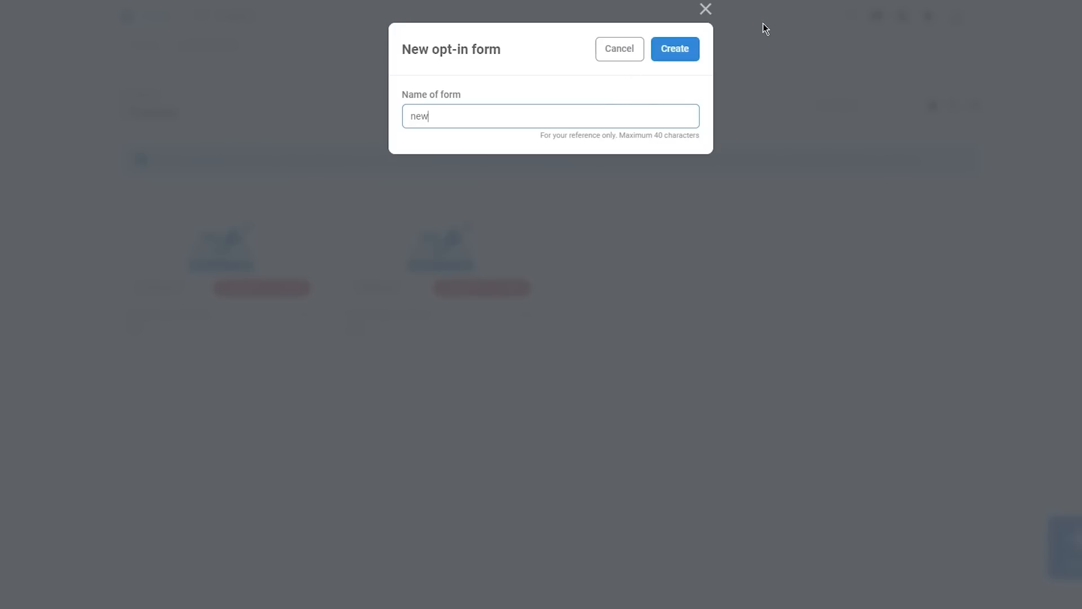
left_click(678, 43)
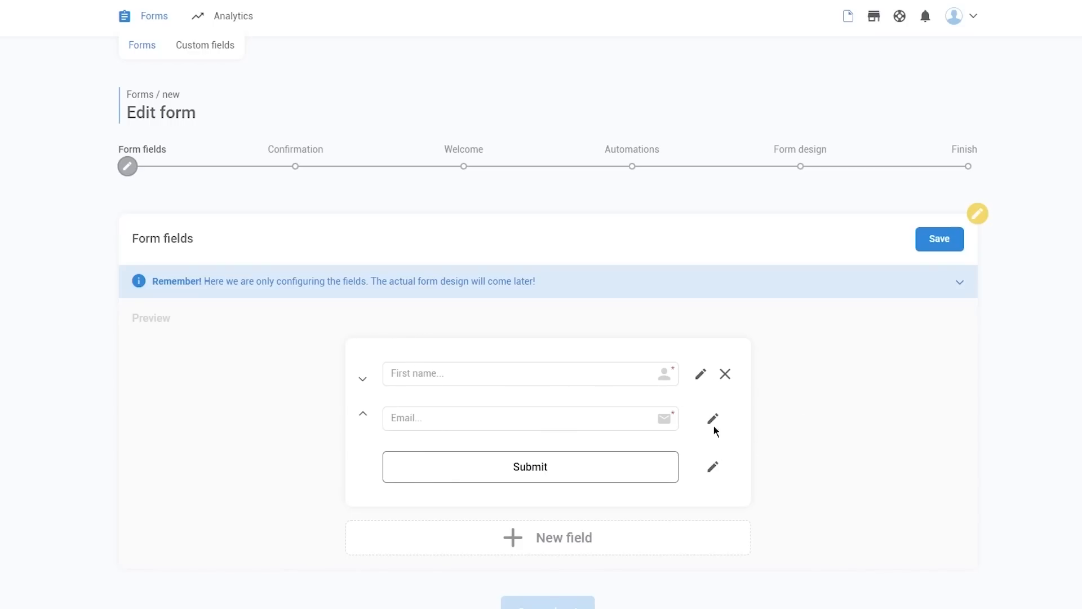
View the first name field's settings and the available custom field types, and close them without saving.
left_click(701, 376)
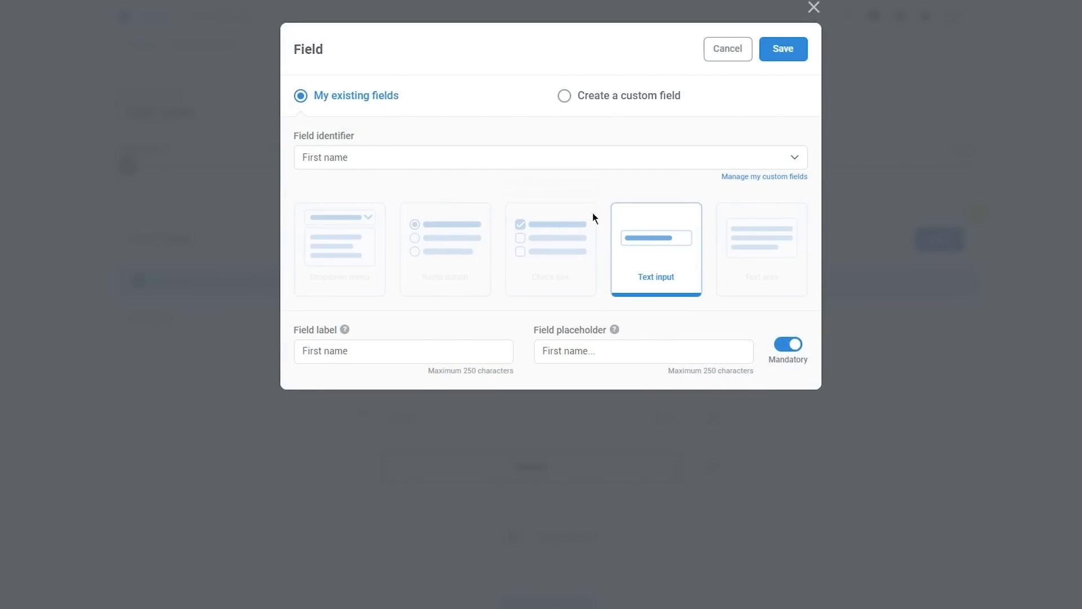
left_click(620, 97)
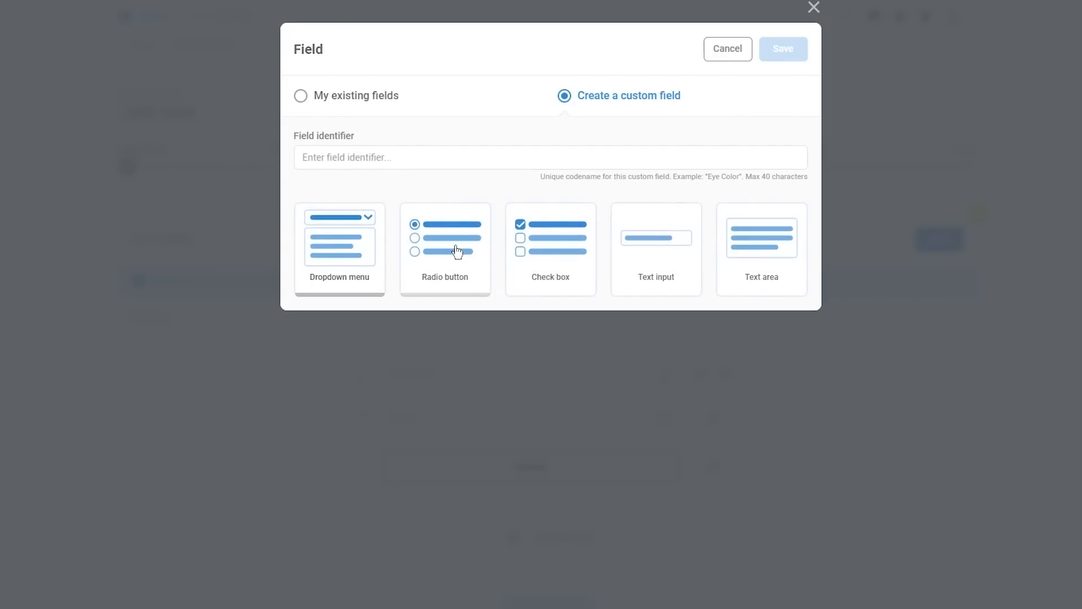
left_click(726, 58)
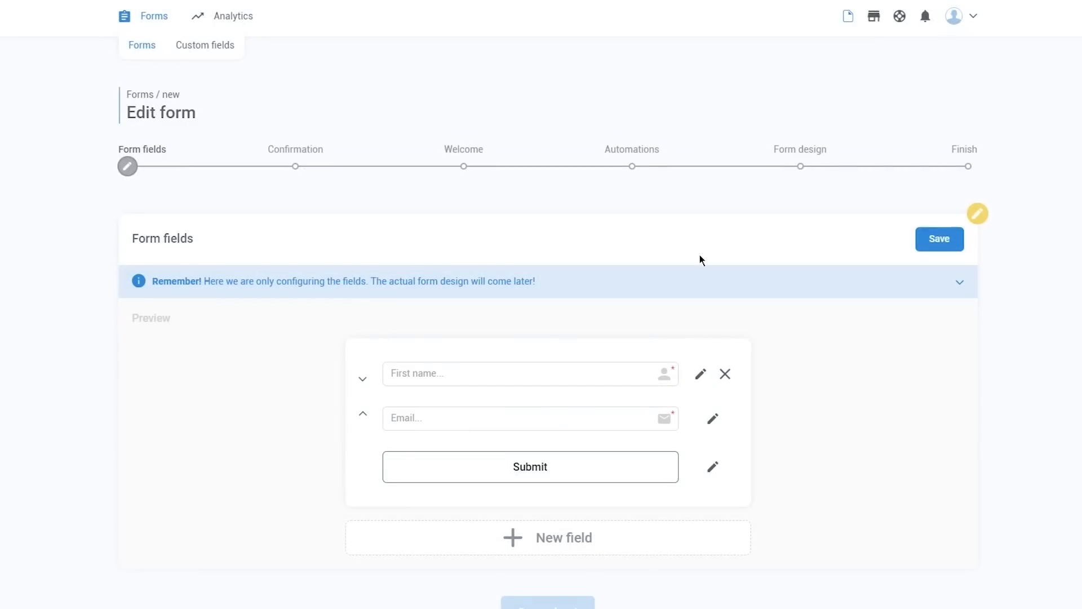
Add a mandatory custom text input field to the form with the identifier "jhh" and the placeholder "phone".
left_click(583, 550)
left_click(628, 99)
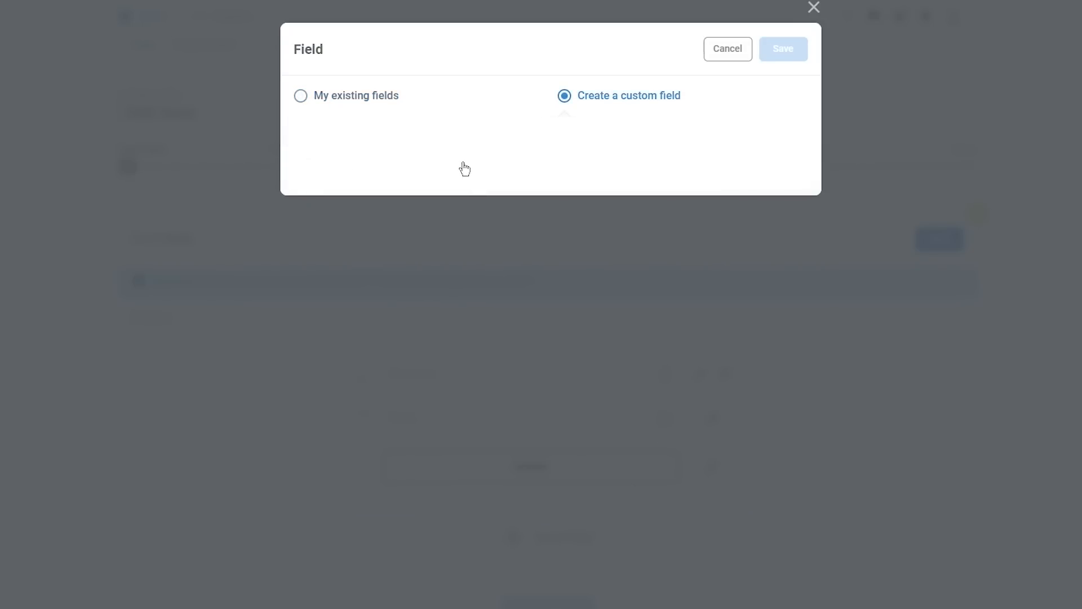
left_click(420, 156)
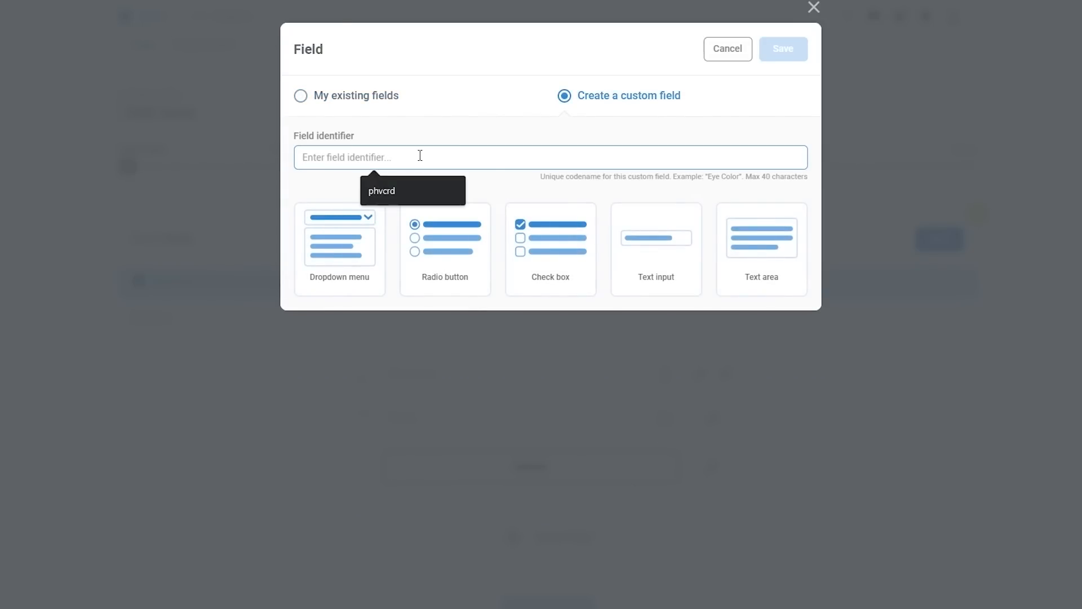
type("jhh")
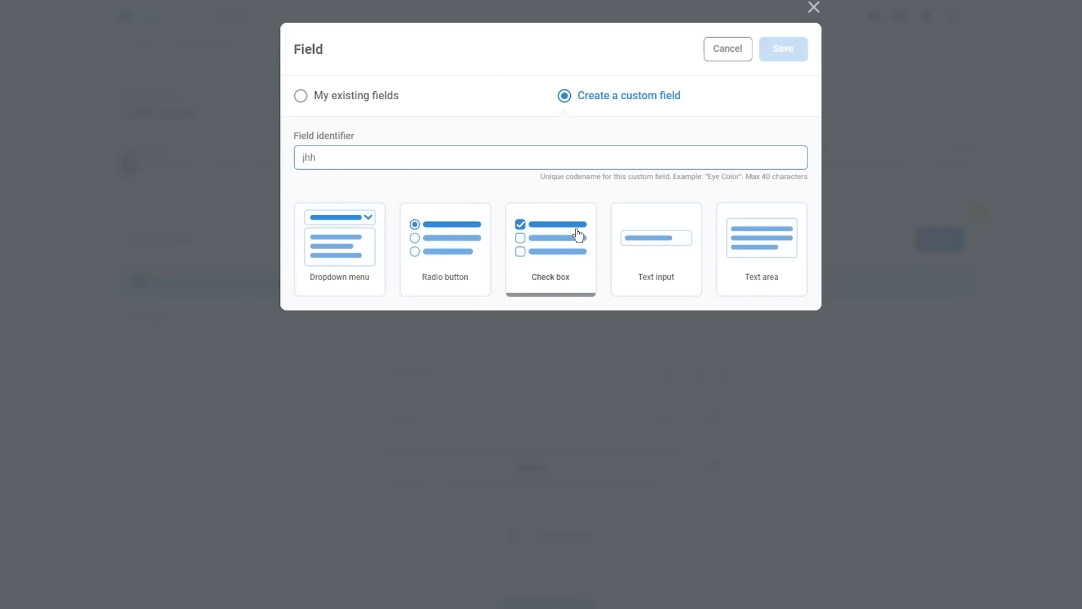
left_click(667, 255)
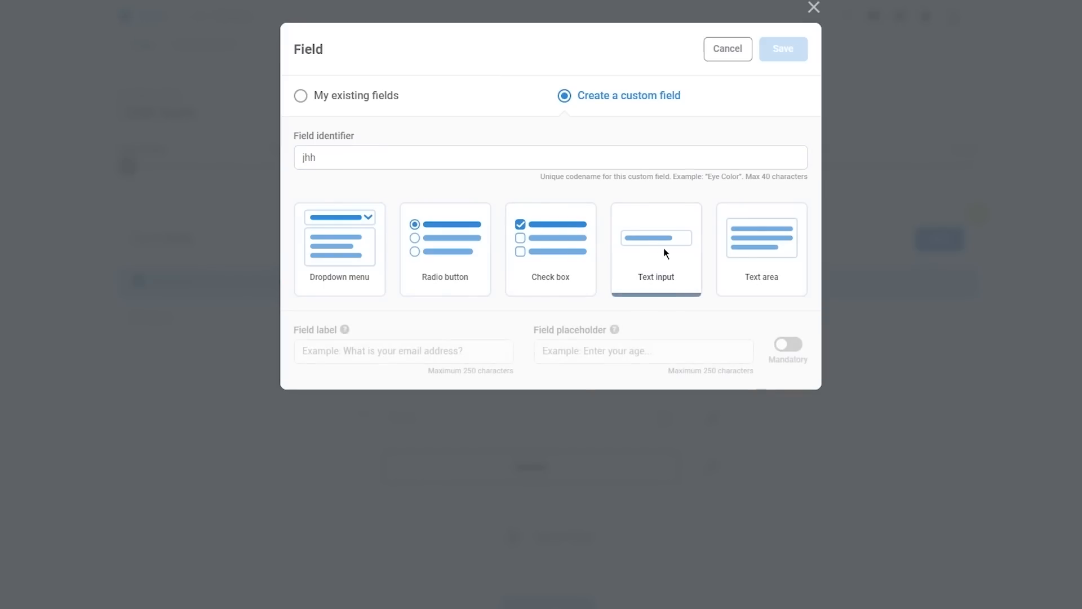
left_click(413, 347)
left_click(449, 389)
left_click(581, 353)
left_click(623, 389)
left_click(789, 343)
left_click(788, 42)
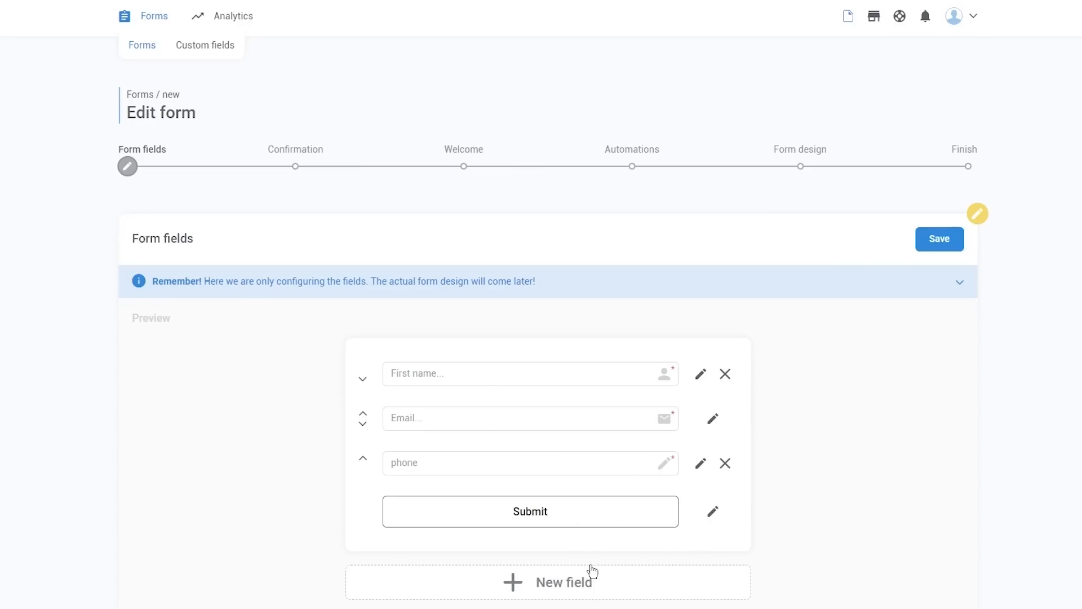
Start another custom field of the check box type with the label "gender".
left_click(592, 595)
left_click(565, 95)
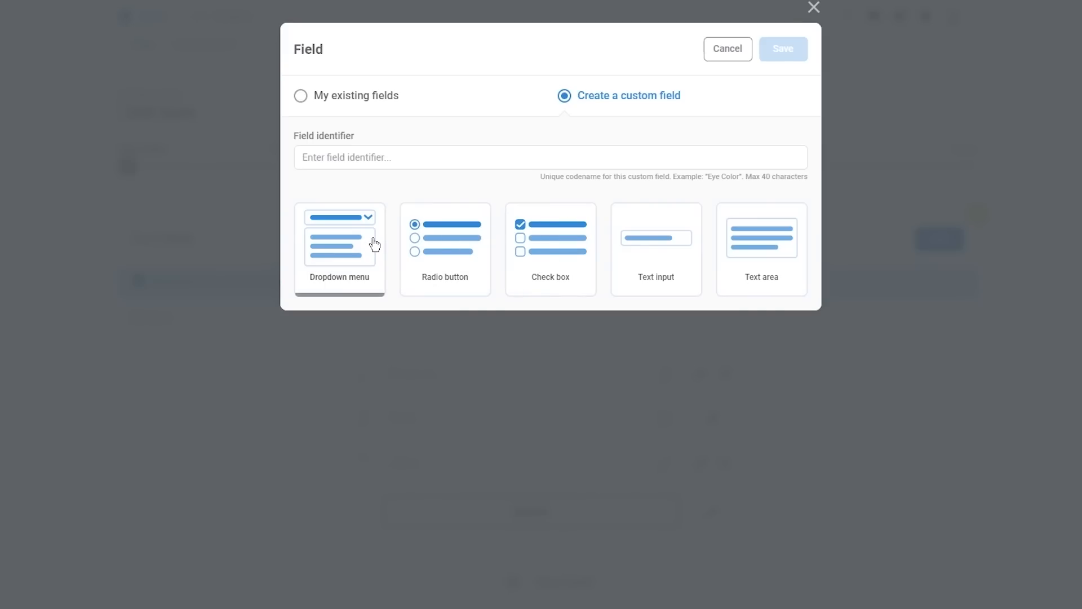
left_click(550, 268)
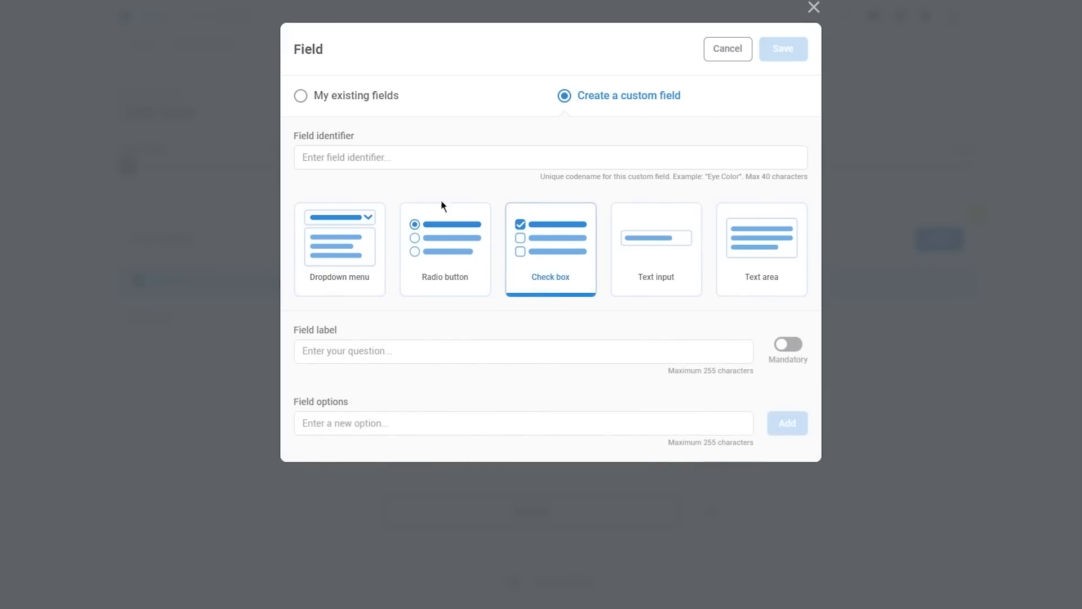
left_click(401, 347)
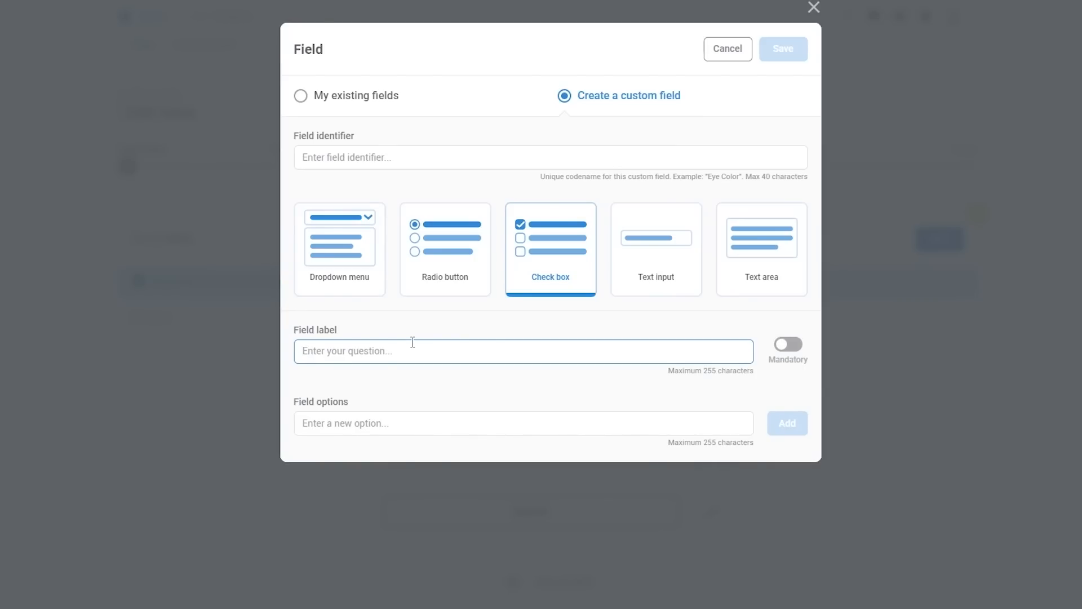
type("w")
key("BackSpace")
type("gender")
Add the options "men" and "female" to the gender check box field.
left_click(502, 433)
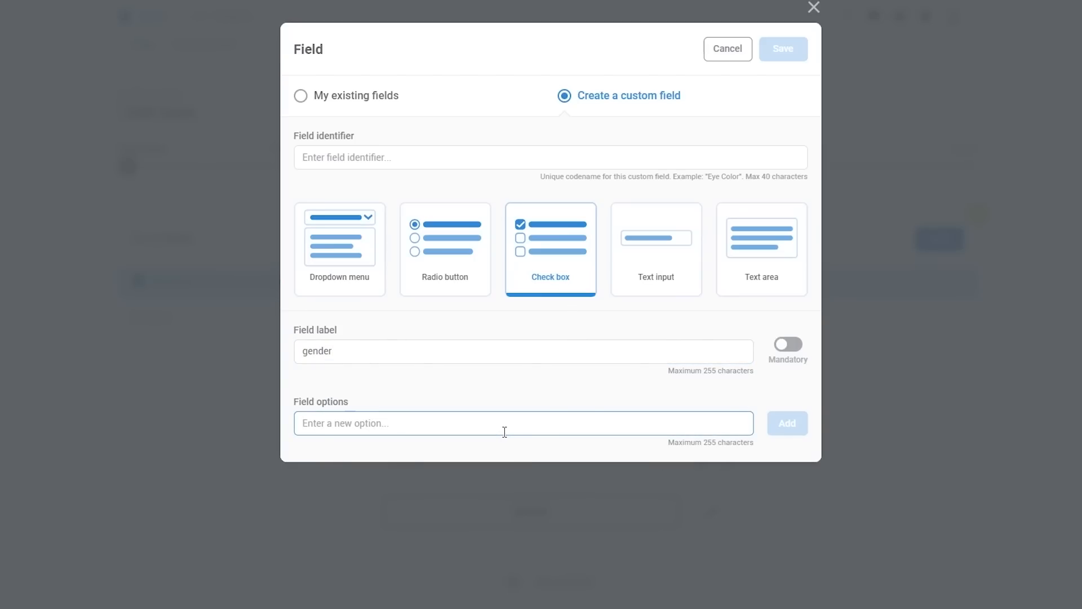
type("men")
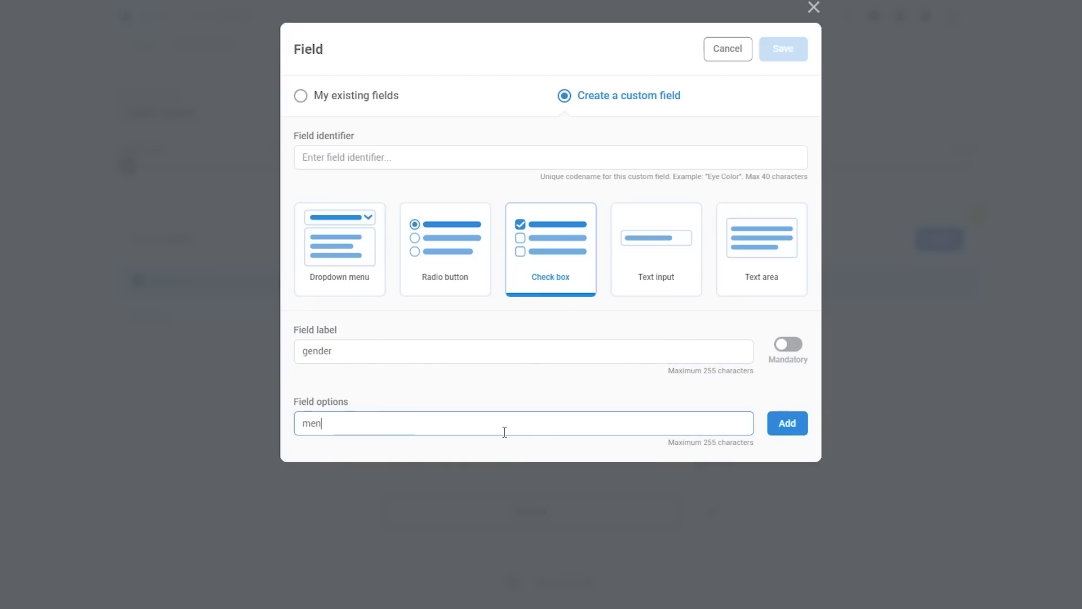
left_click(801, 420)
type("female")
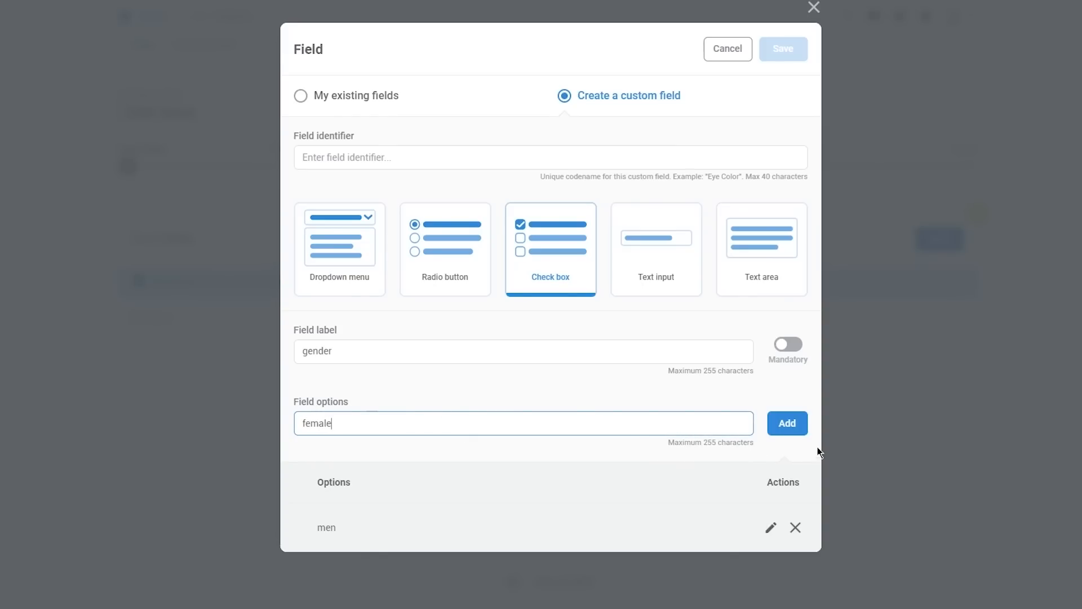
left_click(785, 425)
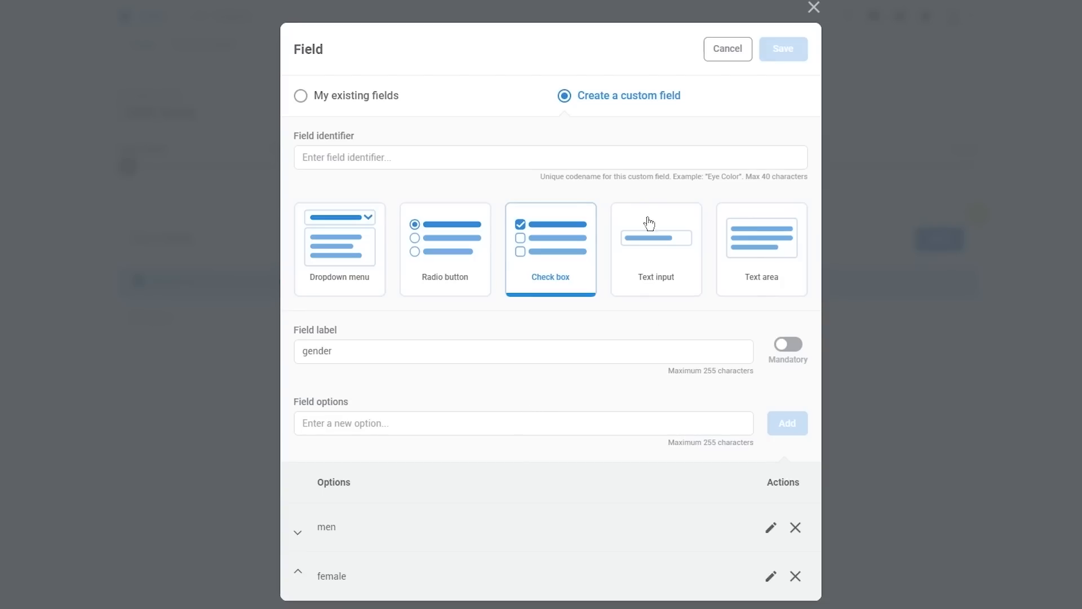
Set the gender field's identifier to "dfiug" and save the field to the form.
left_click(395, 153)
type("dfiug")
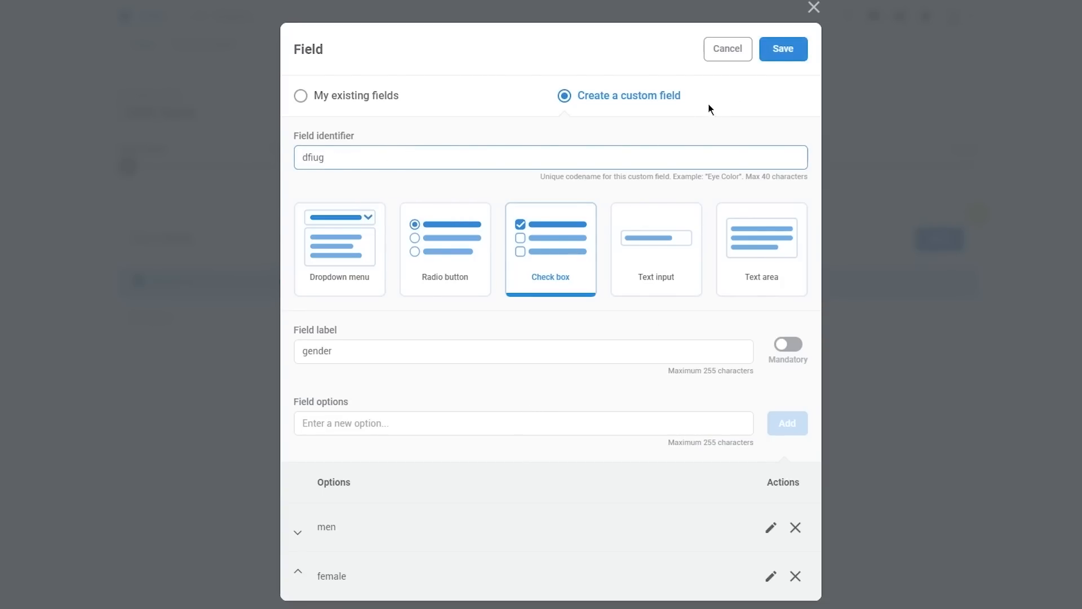
left_click(781, 48)
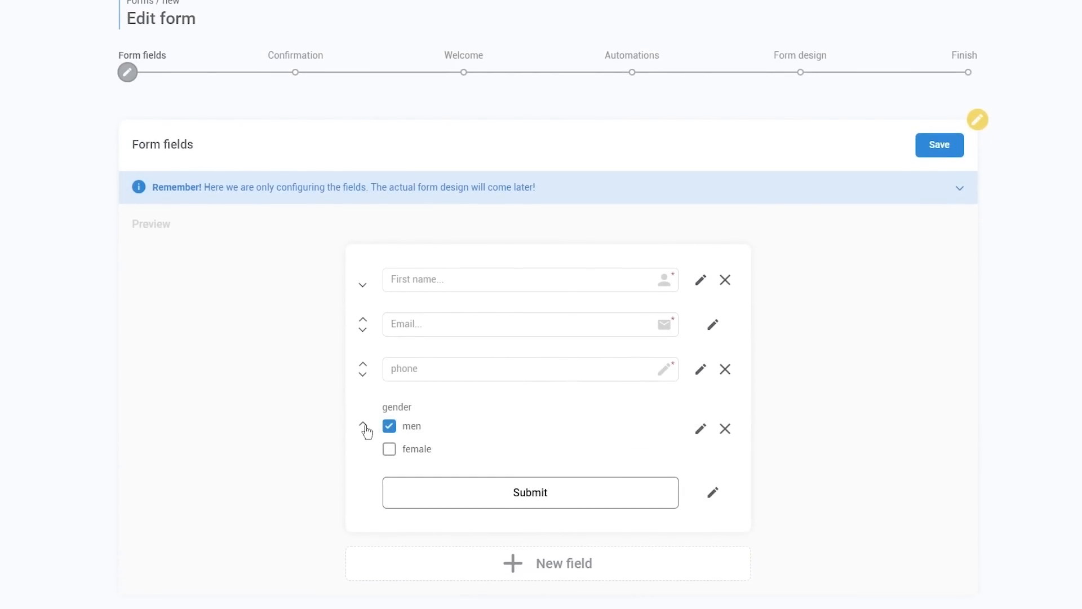
Try out the men and female check boxes in the form preview and save the form fields.
left_click(389, 450)
left_click(389, 428)
left_click(390, 452)
left_click(934, 146)
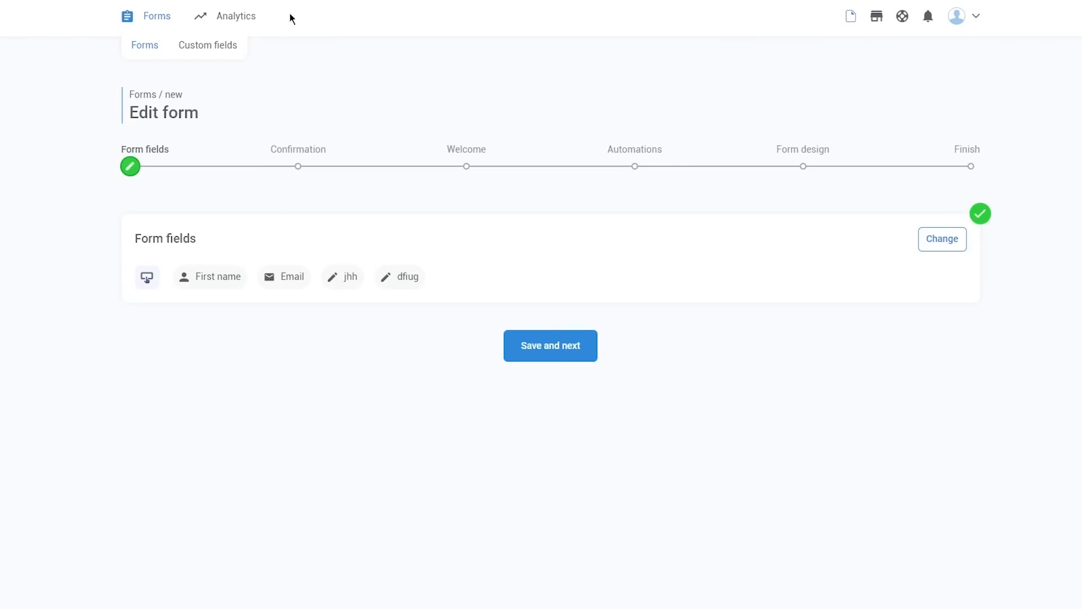
Examine the form analytics, hiding and showing the Subscriptions series on the chart.
left_click(239, 17)
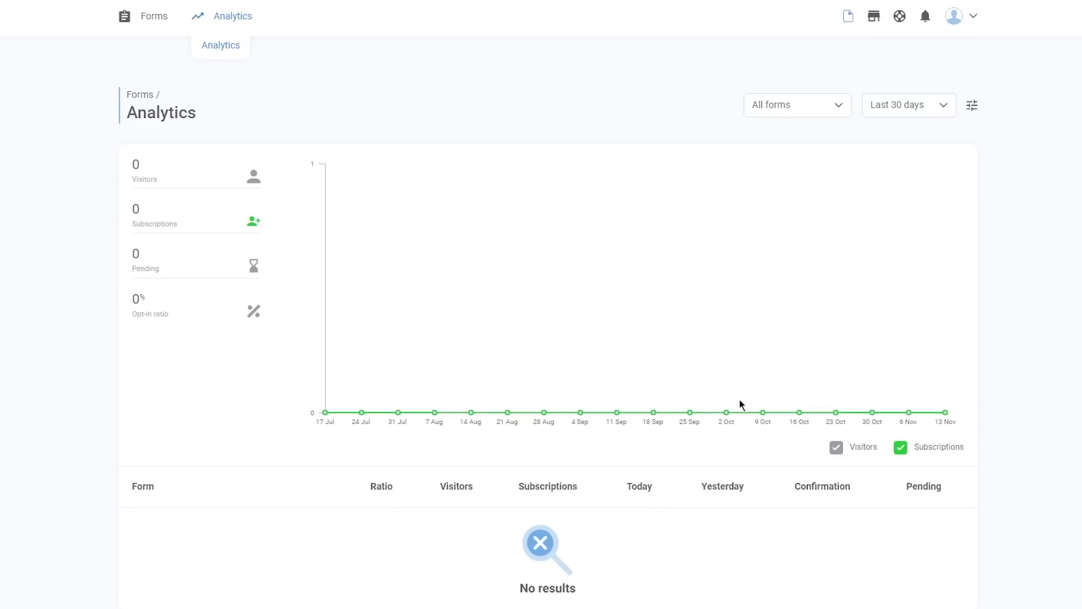
left_click(901, 449)
left_click(901, 447)
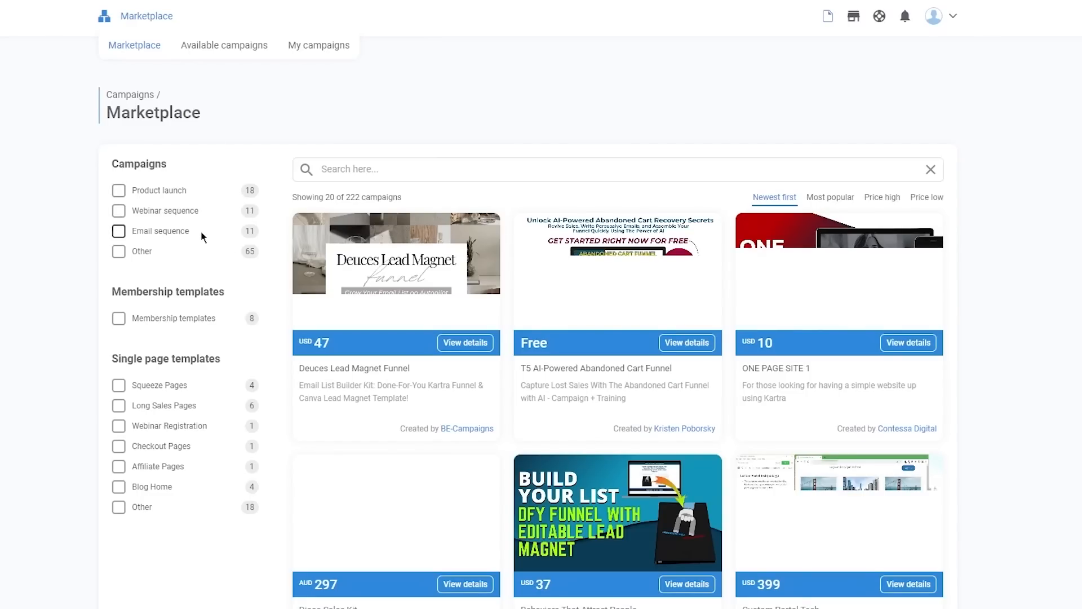
Filter the marketplace campaigns by Product launch and check the import form of Free Webinar Registration Template 1, closing it without submitting.
left_click(152, 192)
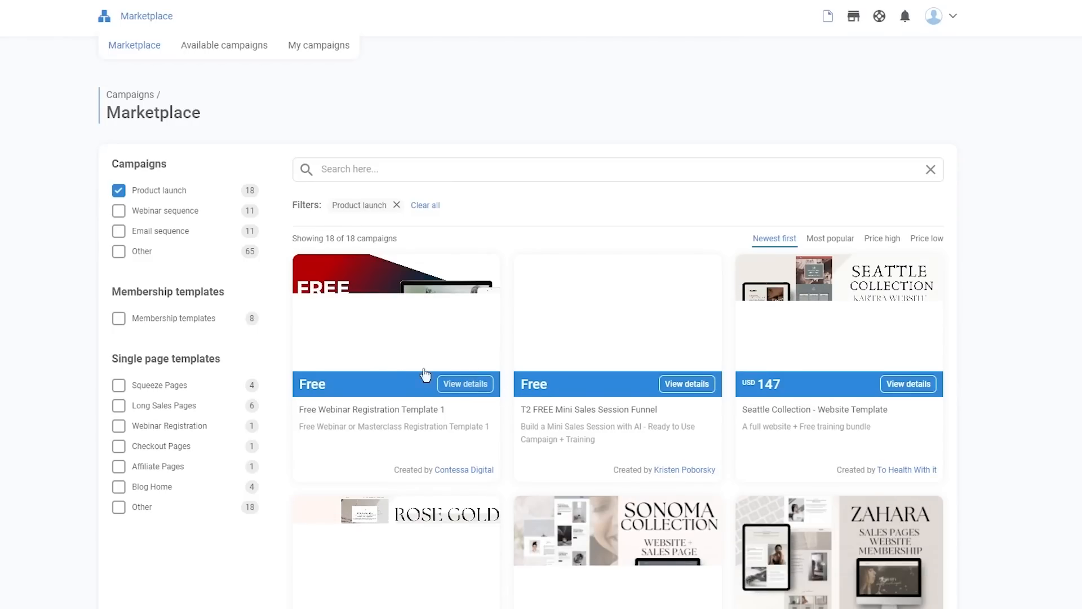
left_click(469, 383)
scroll(473, 375, "down", 1)
scroll(620, 225, "up", 1)
left_click(772, 59)
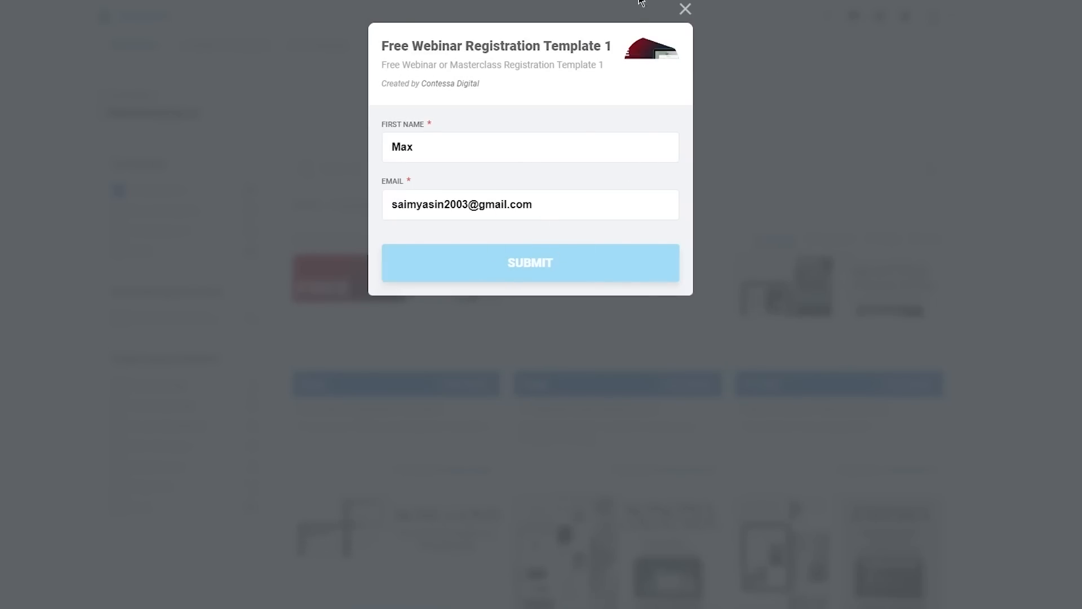
left_click(685, 9)
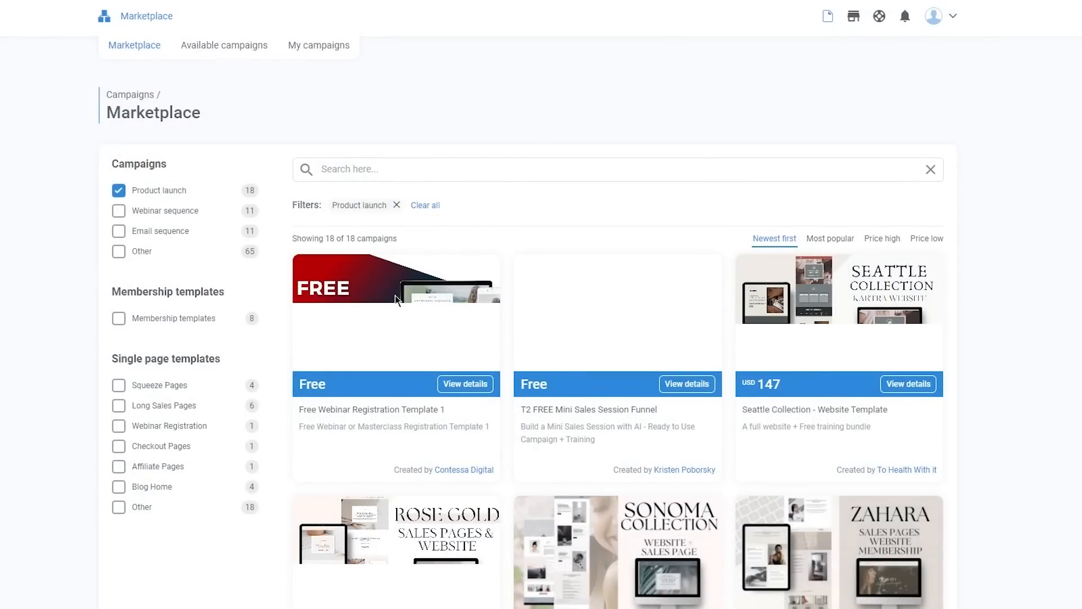
Review the details and the funnel map of Free Webinar Registration Template 1, then close them.
left_click(465, 383)
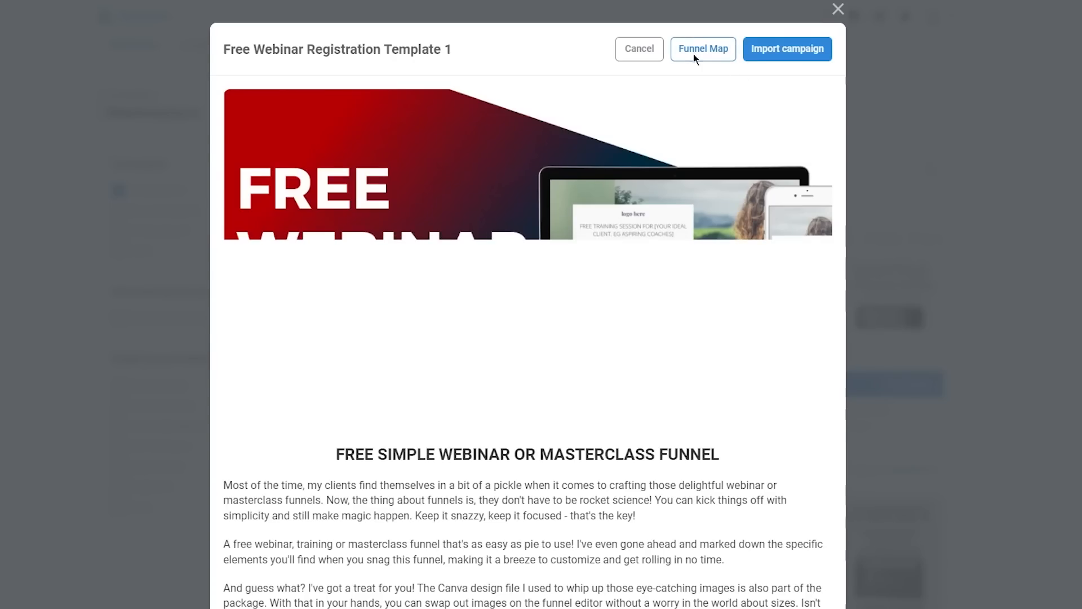
left_click(694, 50)
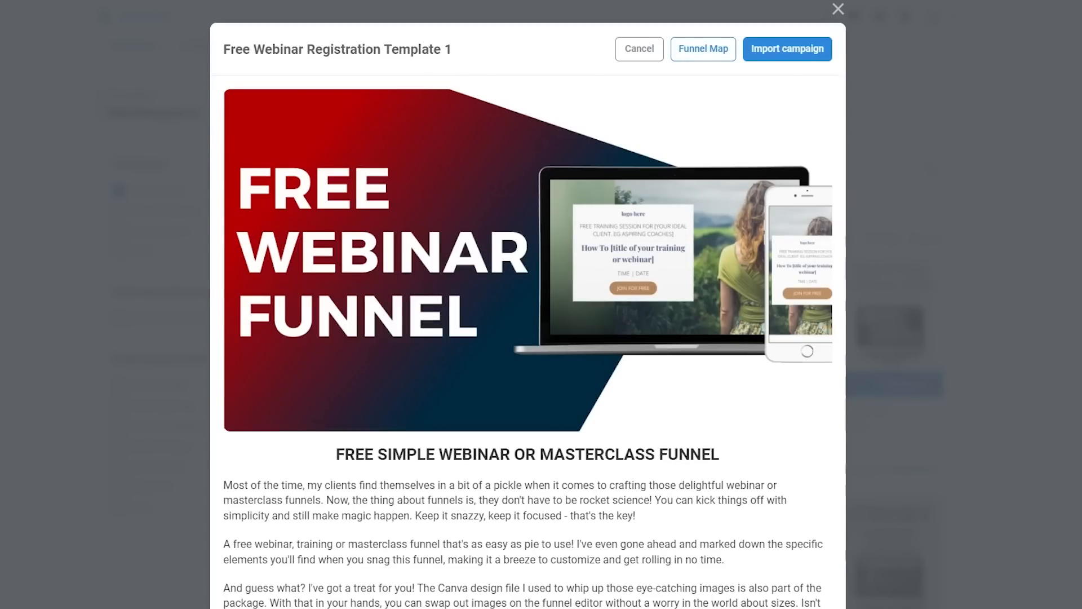
left_click(838, 10)
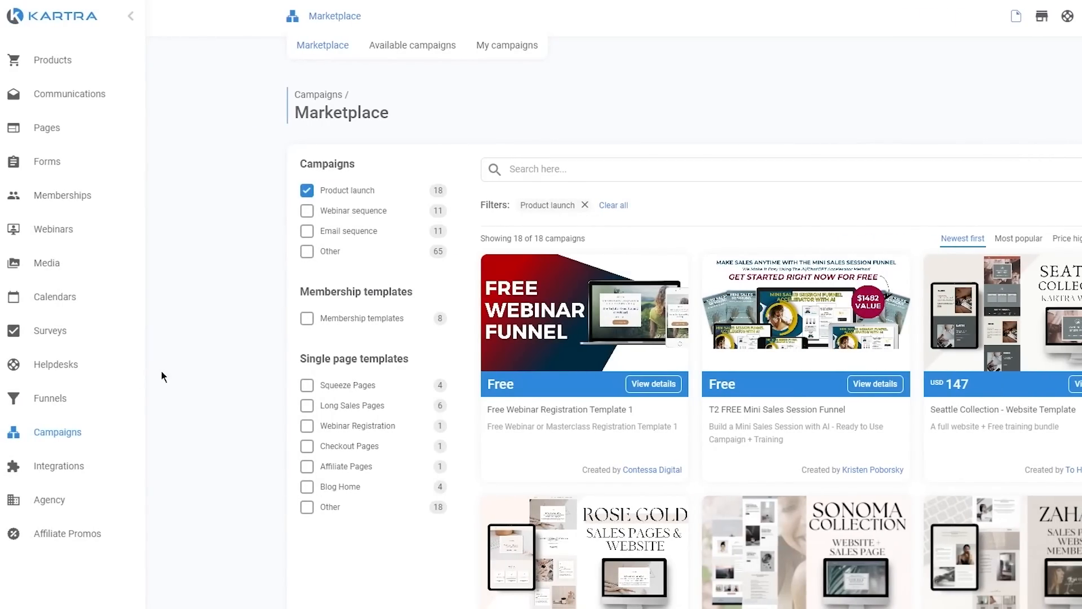
Create a funnel named "new" with the short description "n".
left_click(47, 400)
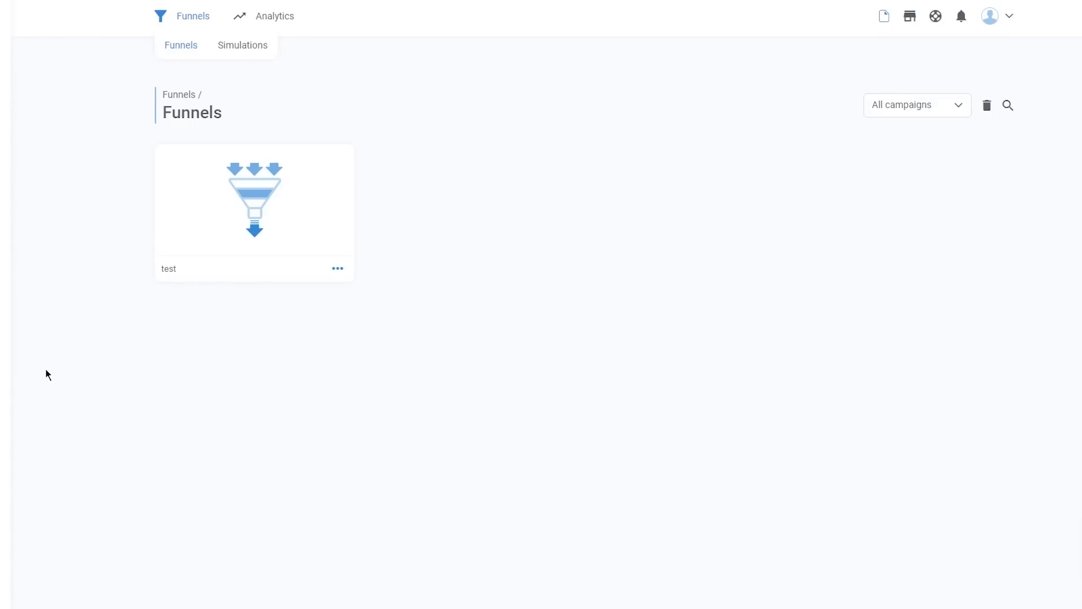
left_click(1080, 548)
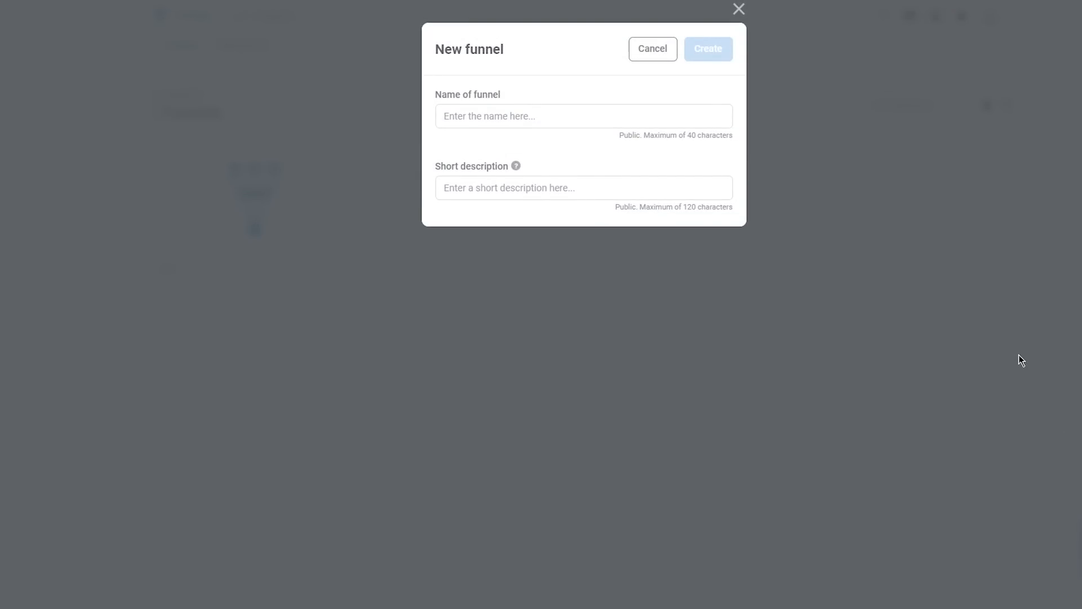
left_click(531, 107)
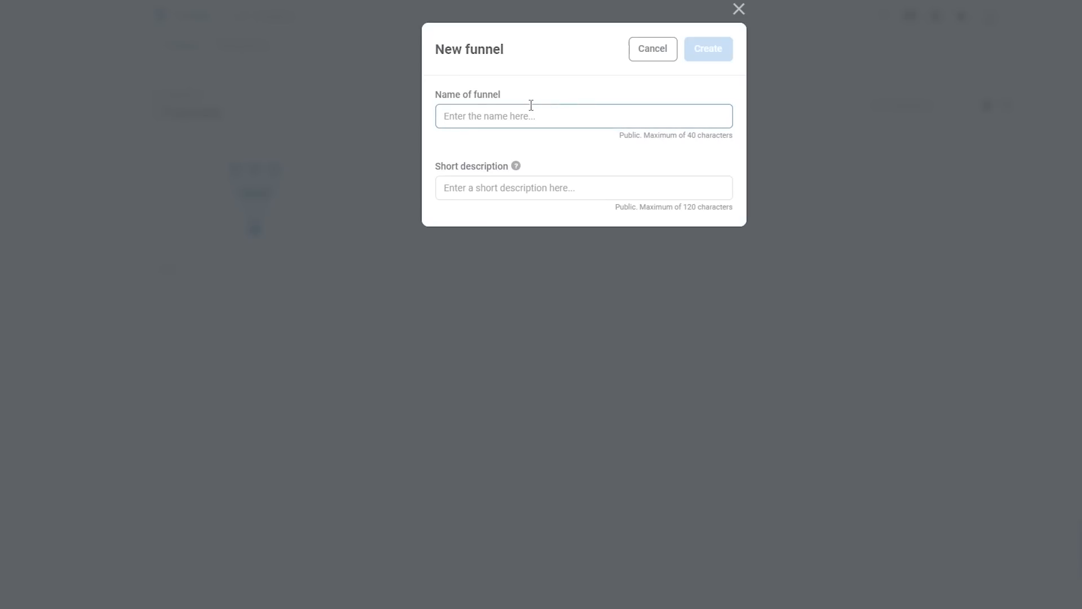
type("new")
key("Tab")
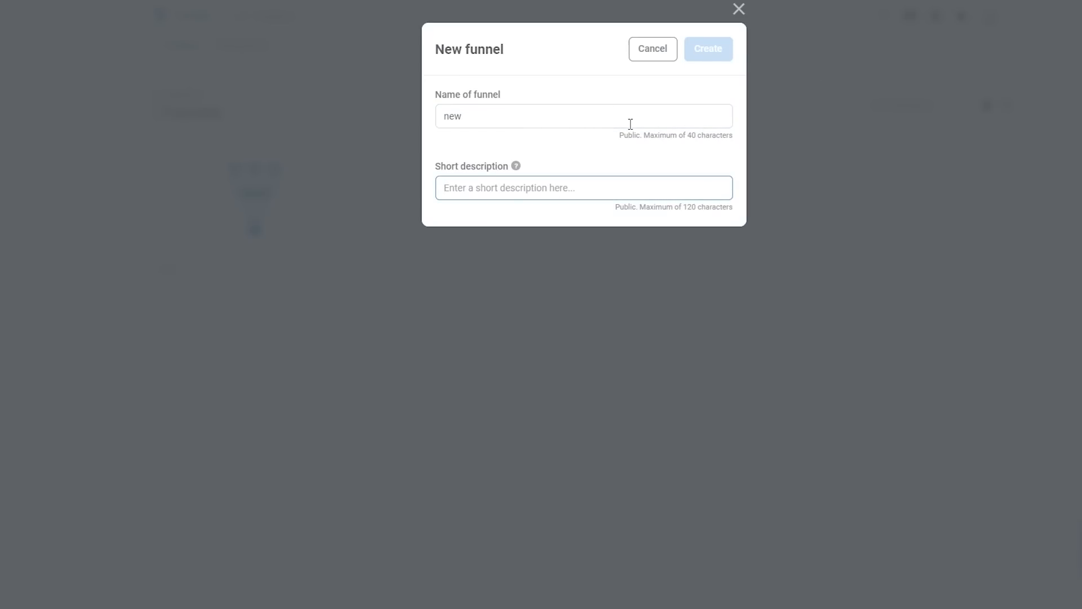
type("n")
left_click(716, 43)
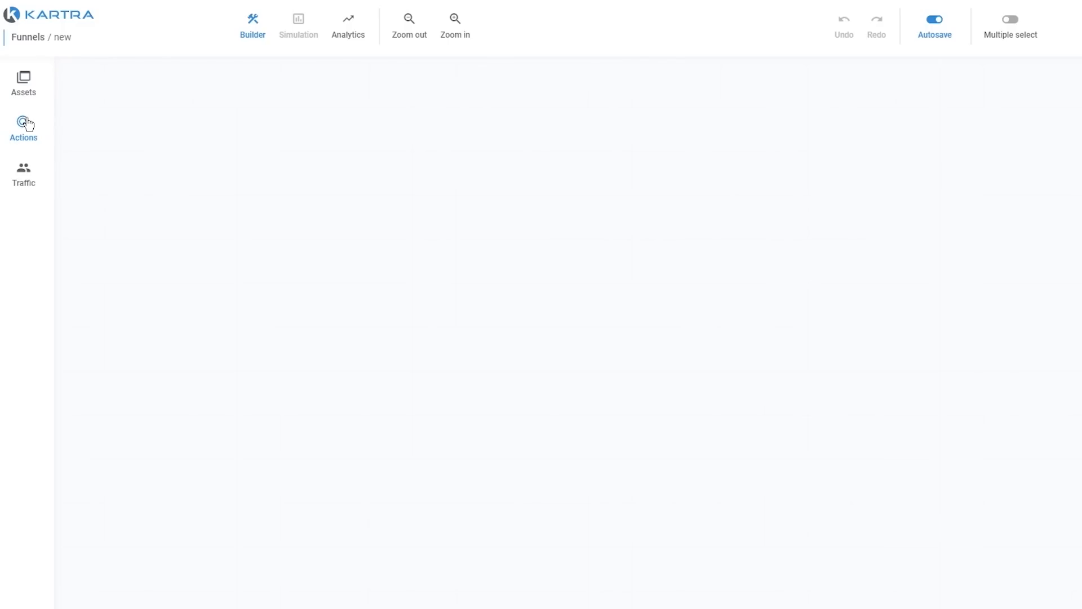
Add a generic page to the funnel canvas, linked to the existing Kartra page "First Page".
left_click(25, 124)
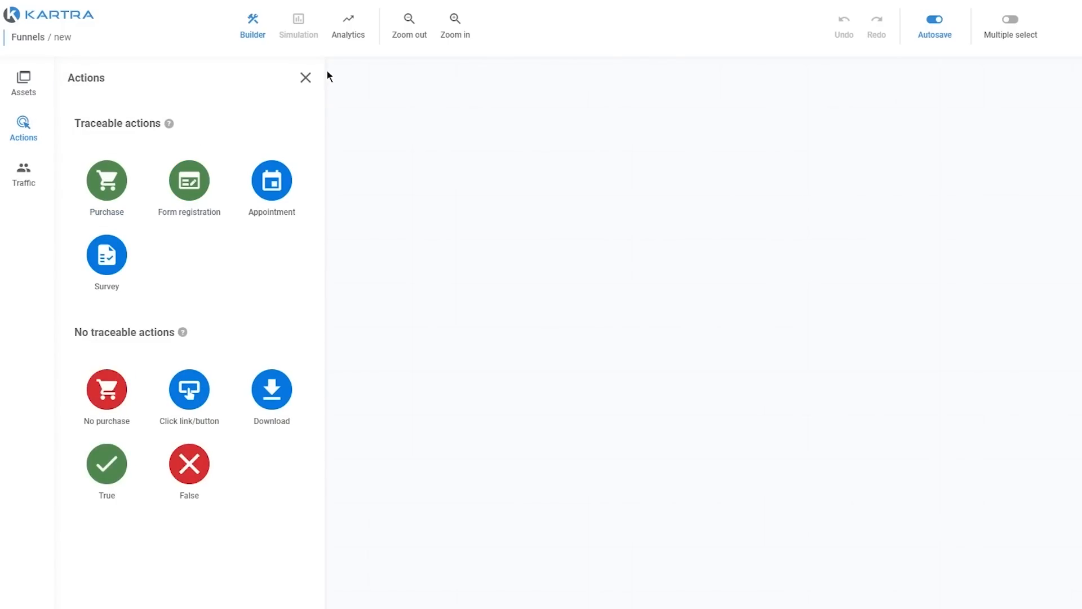
left_click(306, 78)
left_click(14, 93)
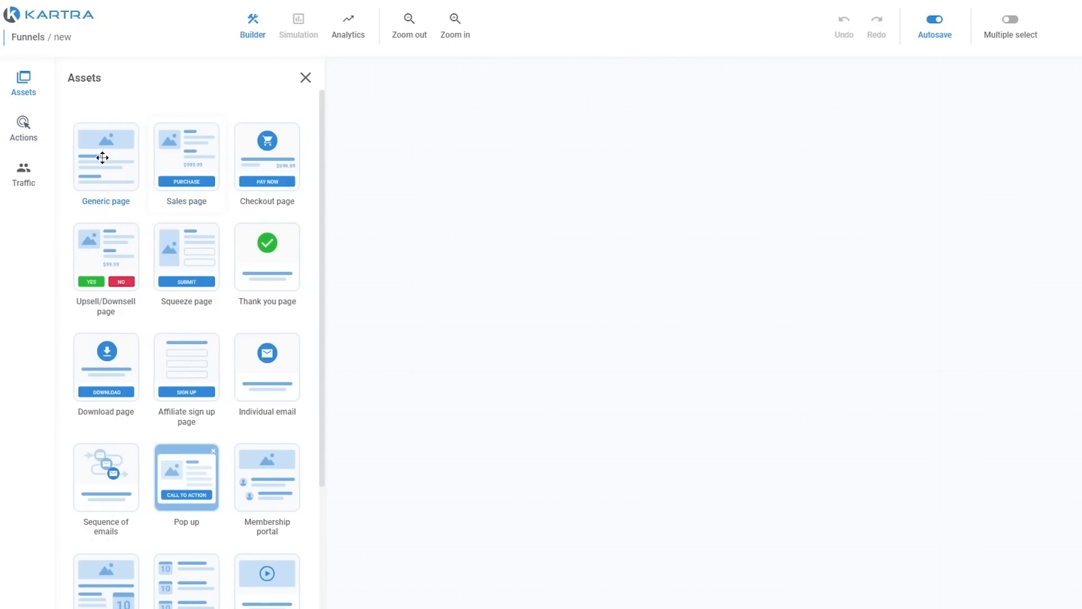
left_click_drag(102, 157, 506, 232)
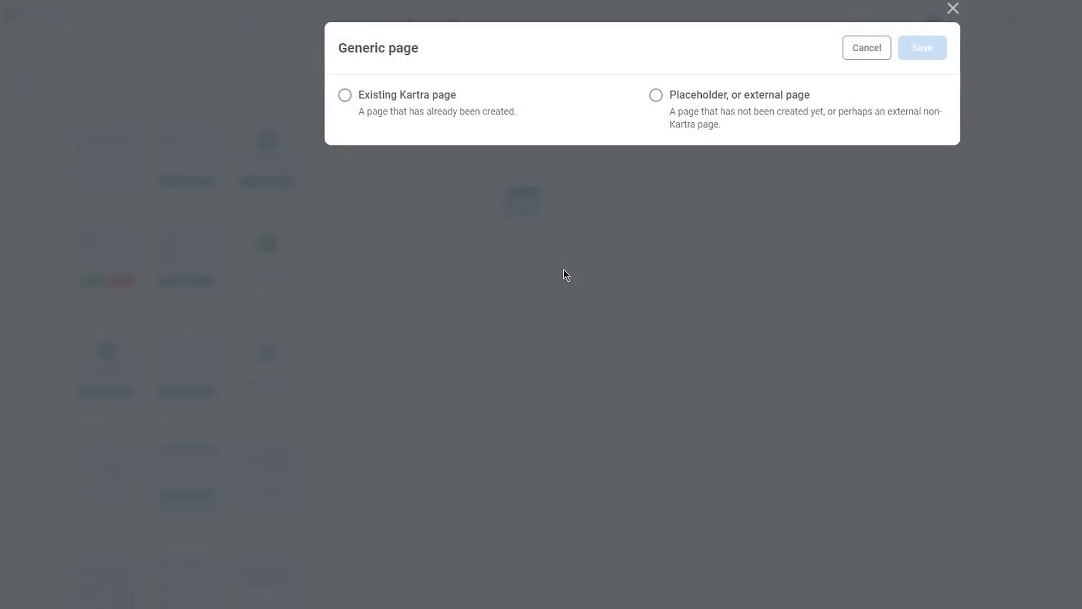
left_click(408, 113)
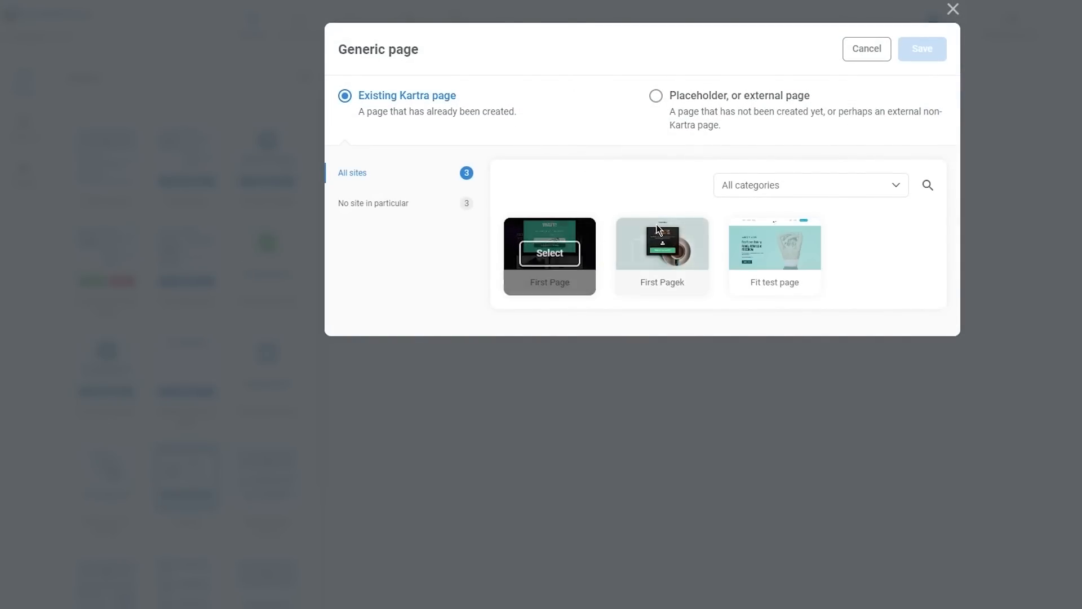
left_click(541, 265)
left_click(929, 55)
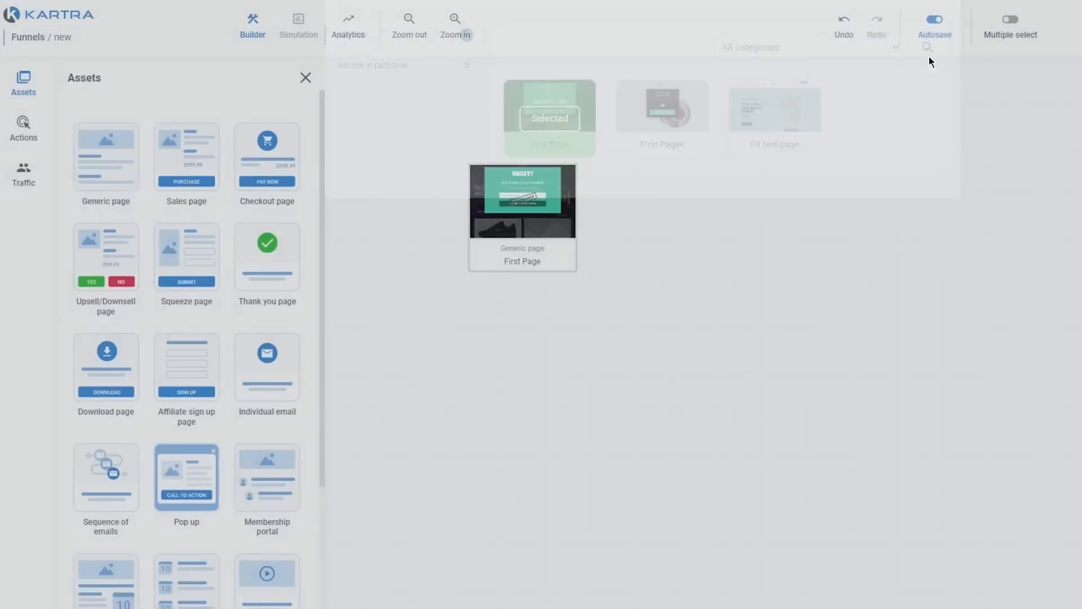
Add a second generic page to the right of the first, linked to the existing Kartra page "First Pagek".
left_click_drag(85, 157, 879, 236)
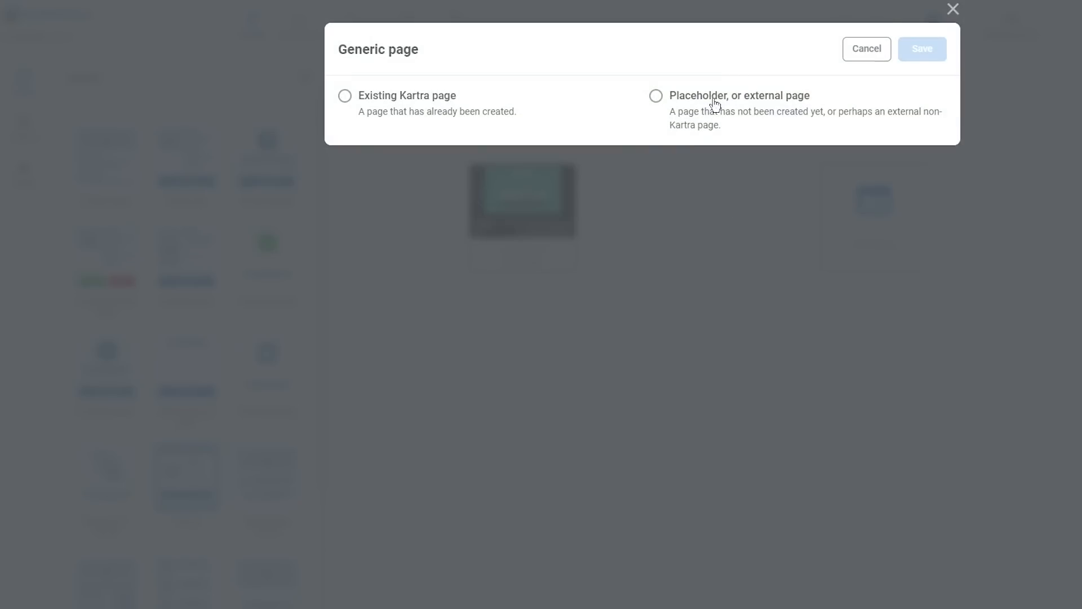
left_click(407, 96)
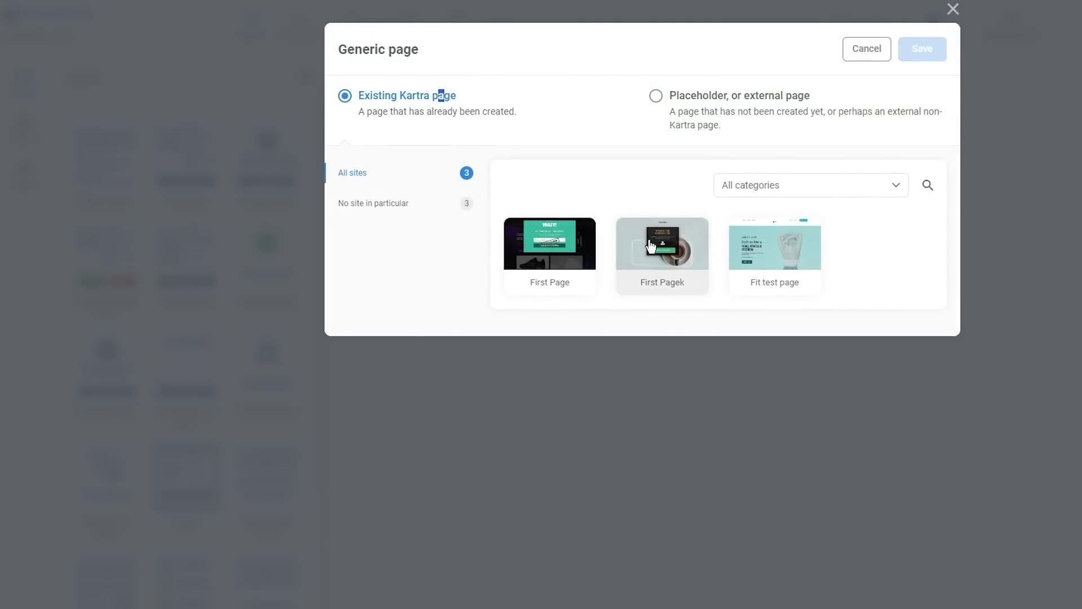
left_click(664, 255)
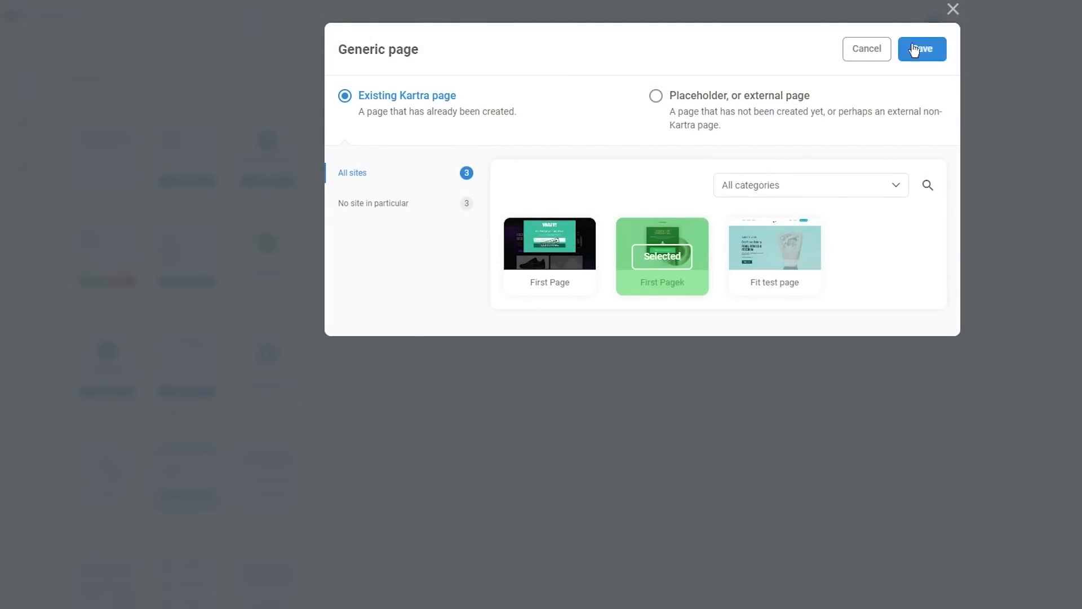
left_click(922, 48)
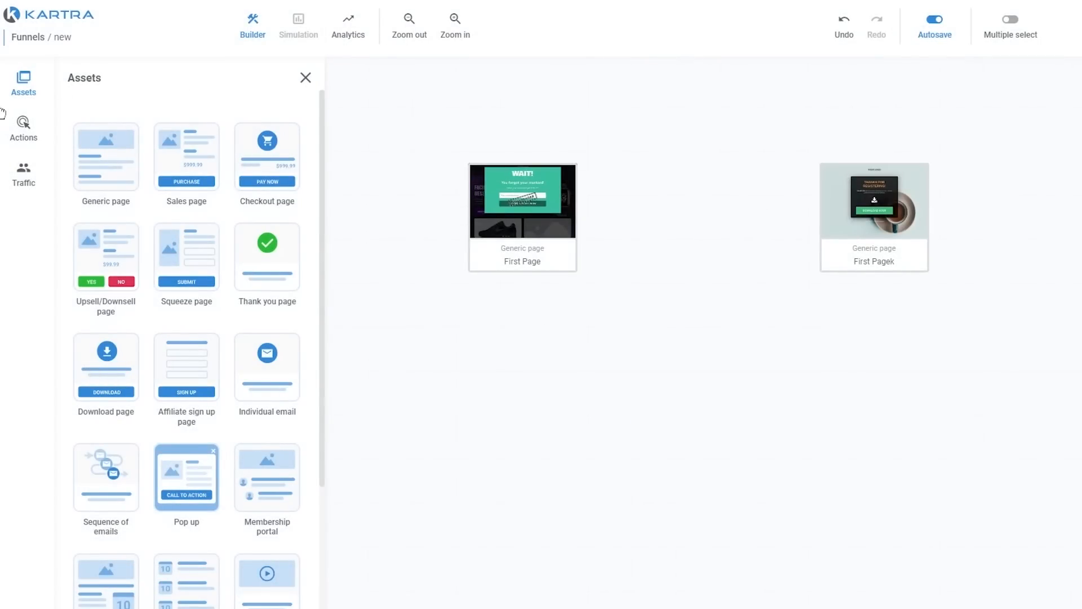
Try to place a Form registration action with an existing form between the two funnel pages.
left_click(24, 131)
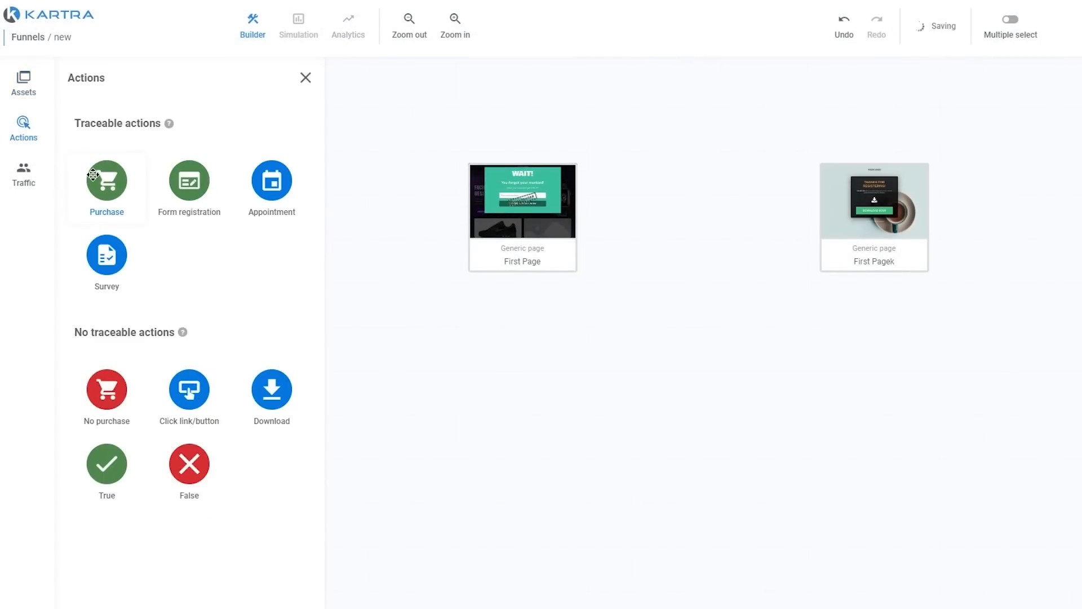
left_click_drag(196, 195, 696, 221)
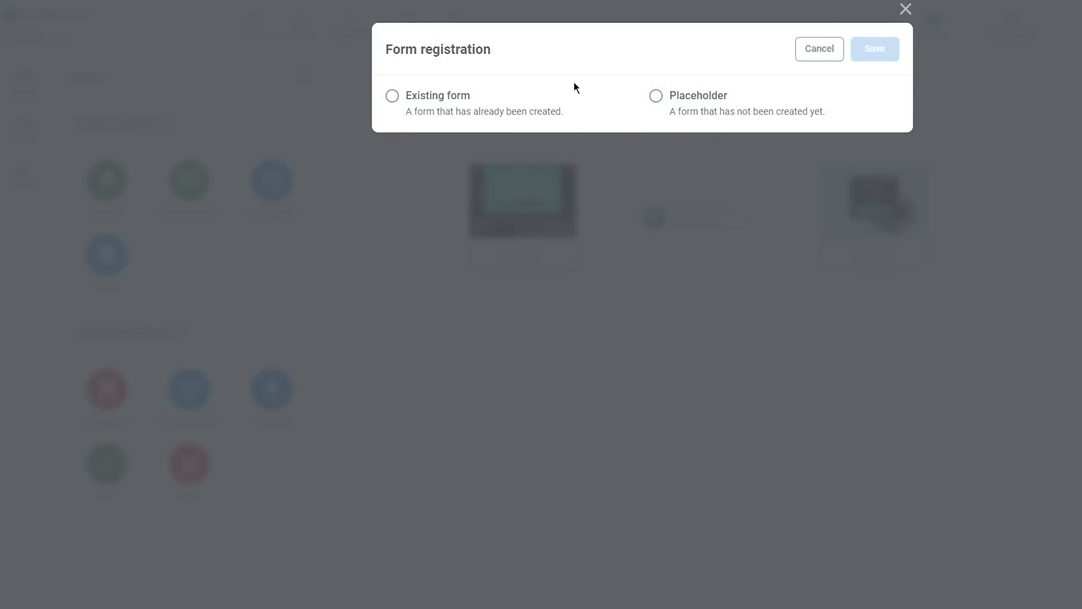
left_click(437, 102)
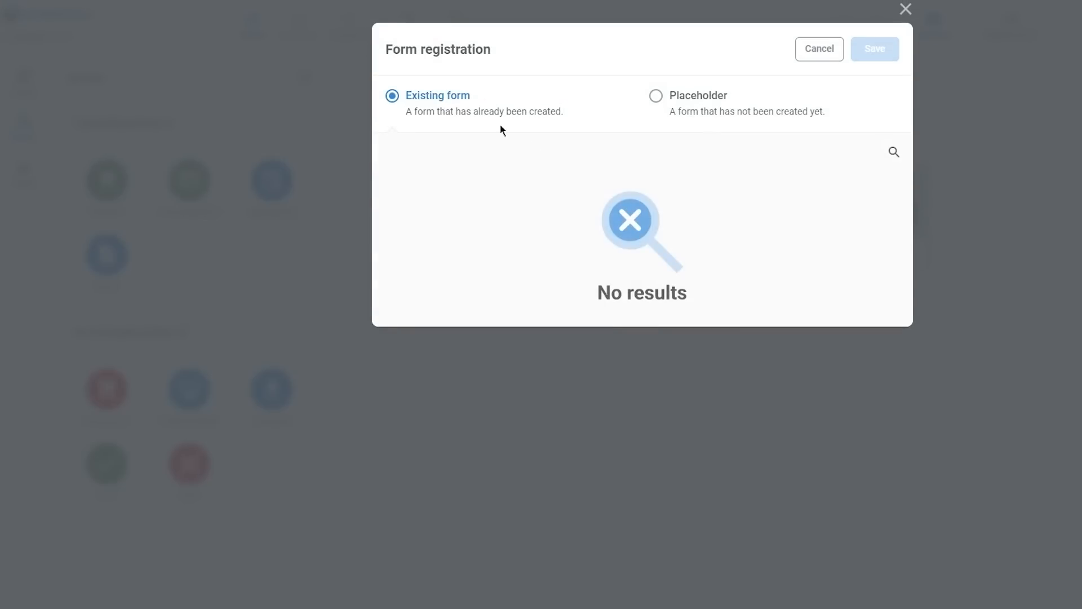
left_click(812, 56)
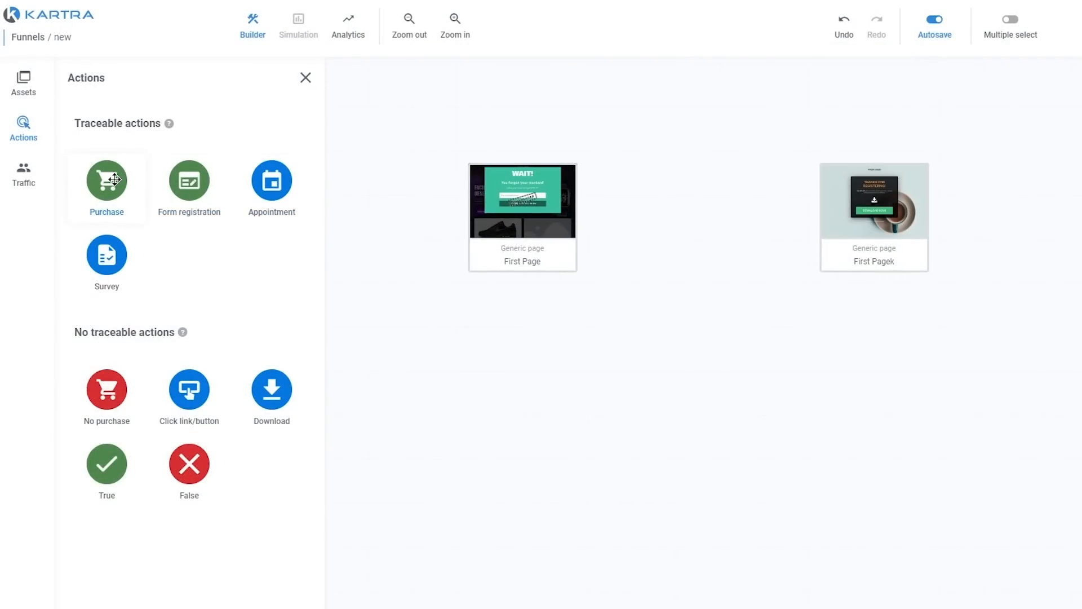
Try to place a Purchase action for an existing product between the two funnel pages.
left_click_drag(115, 180, 697, 231)
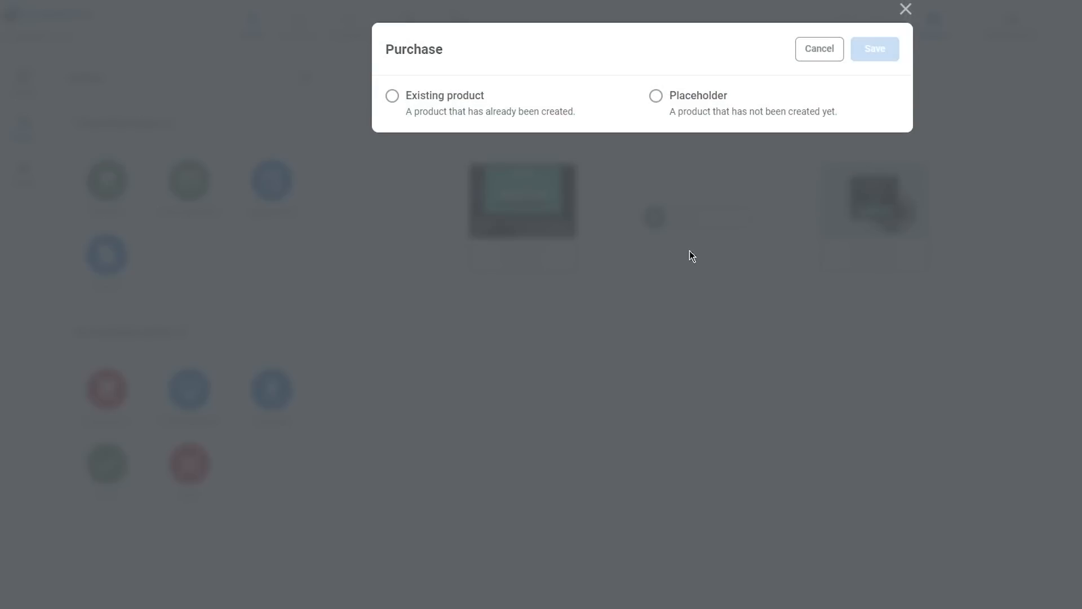
left_click(443, 102)
left_click(486, 170)
left_click(592, 171)
left_click(683, 112)
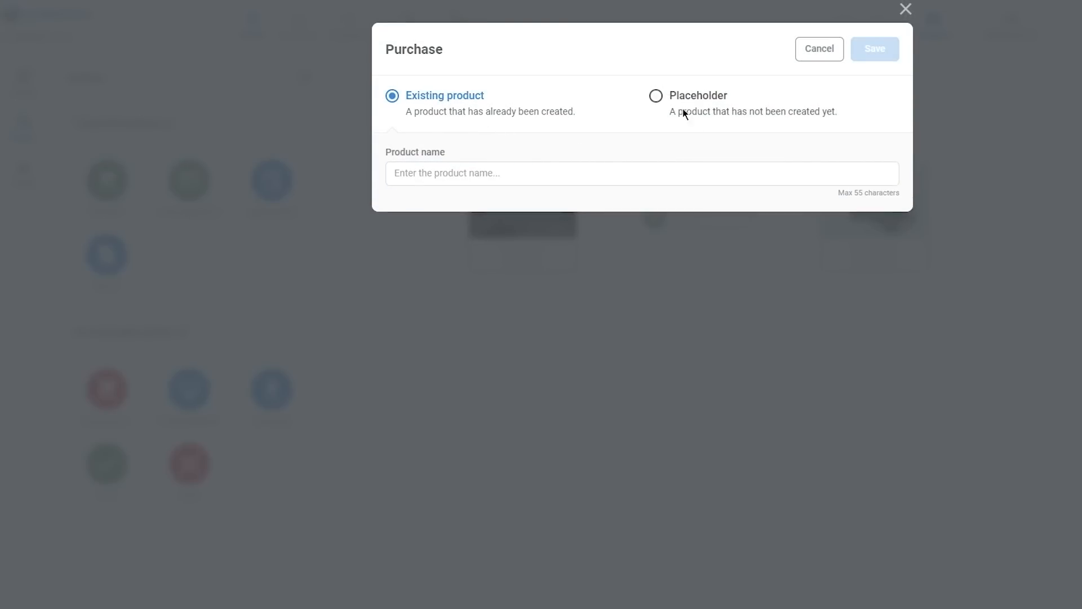
left_click(906, 10)
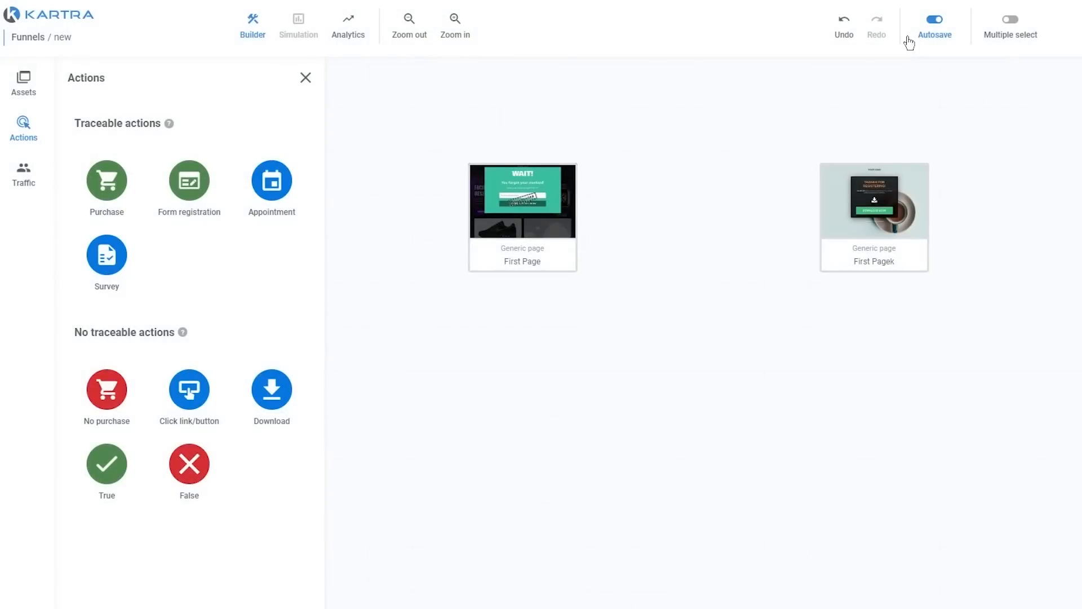